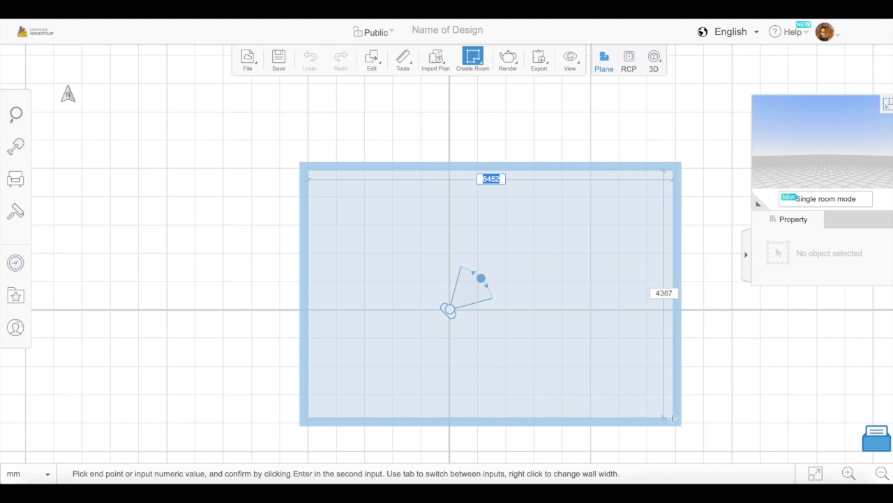
# - Draw a rectangular room about 6364 by 3950 mm
pyautogui.click(668, 395)
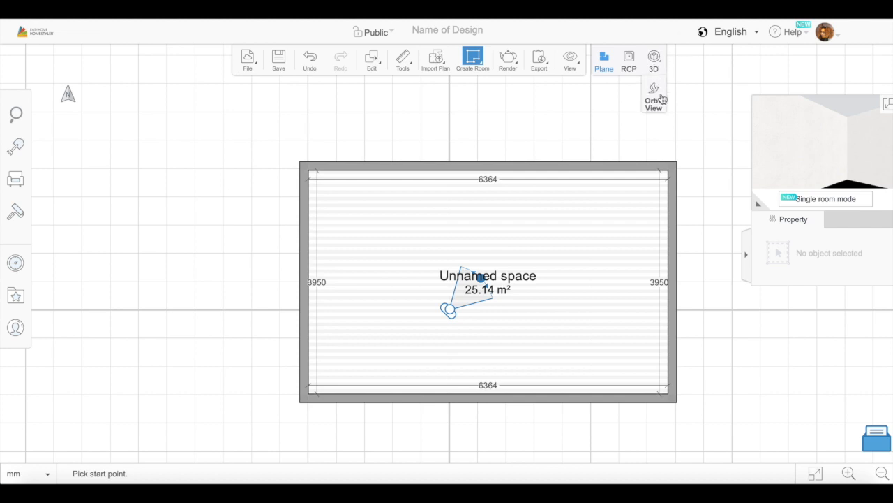
pyautogui.click(661, 99)
pyautogui.click(602, 70)
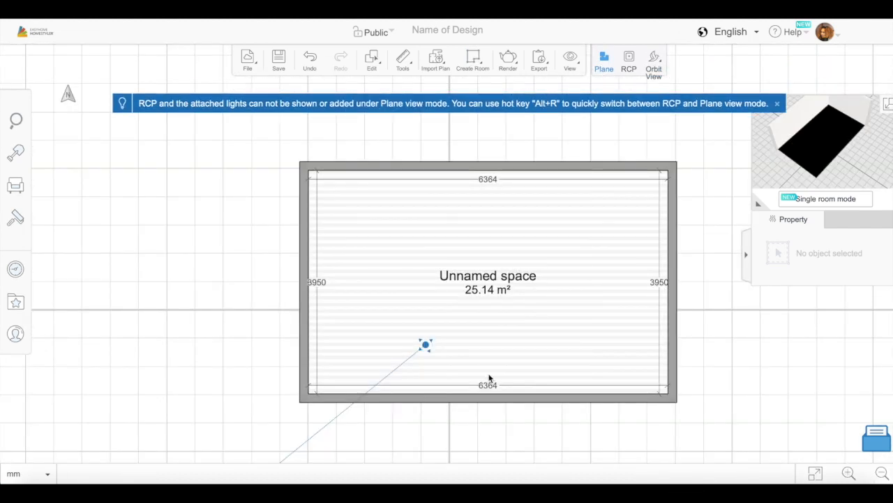
# - Move the room's upper wall outward to a room depth of about 5152 mm and show the room in orbit view
pyautogui.scroll(-3, 488, 378)
pyautogui.moveTo(495, 246); pyautogui.dragTo(491, 211)
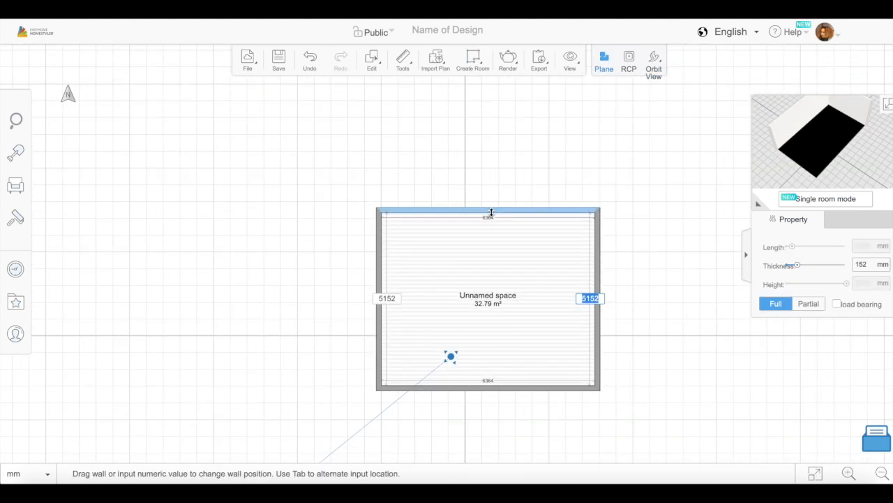
pyautogui.moveTo(292, 330); pyautogui.dragTo(263, 321)
pyautogui.click(654, 70)
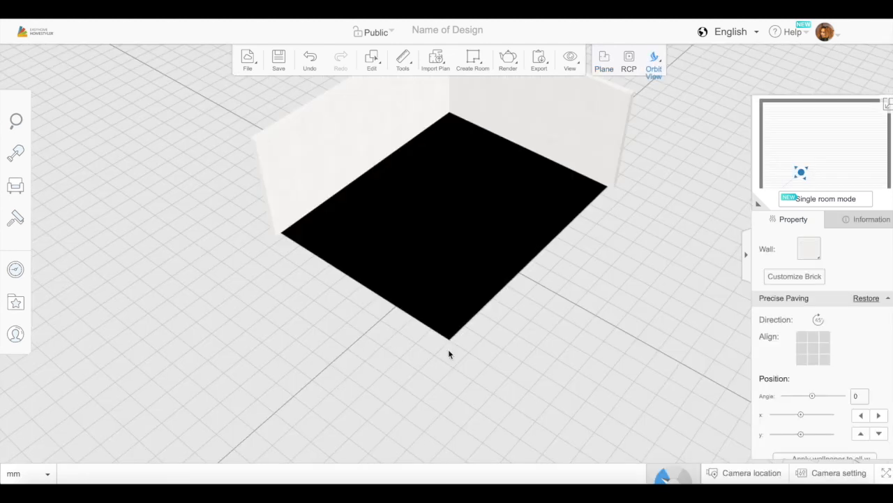
pyautogui.click(52, 221)
pyautogui.click(70, 207)
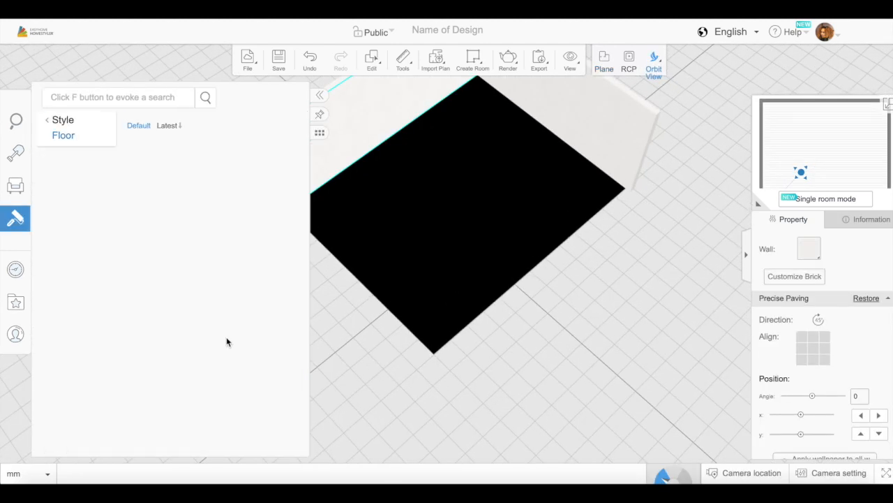
pyautogui.scroll(-5, 223, 354)
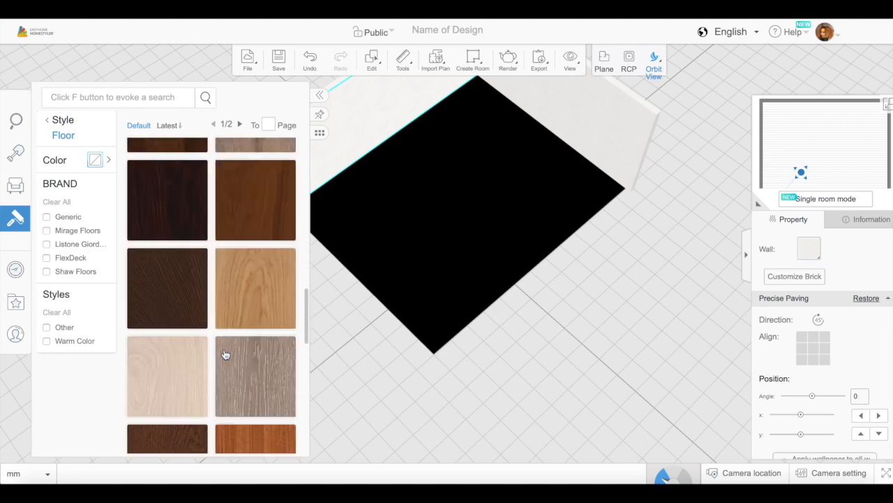
pyautogui.click(253, 293)
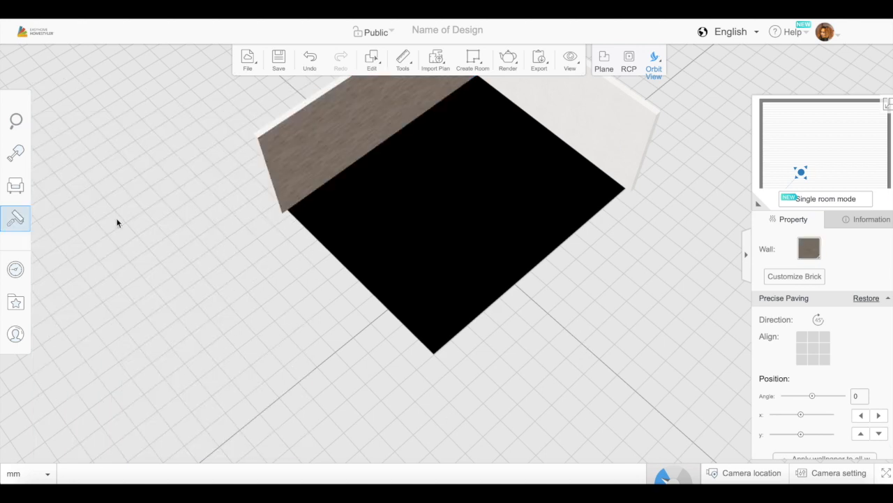
pyautogui.click(309, 59)
# - Apply the "Wood: Creta" flooring material to the room's floor
pyautogui.click(454, 239)
pyautogui.click(54, 217)
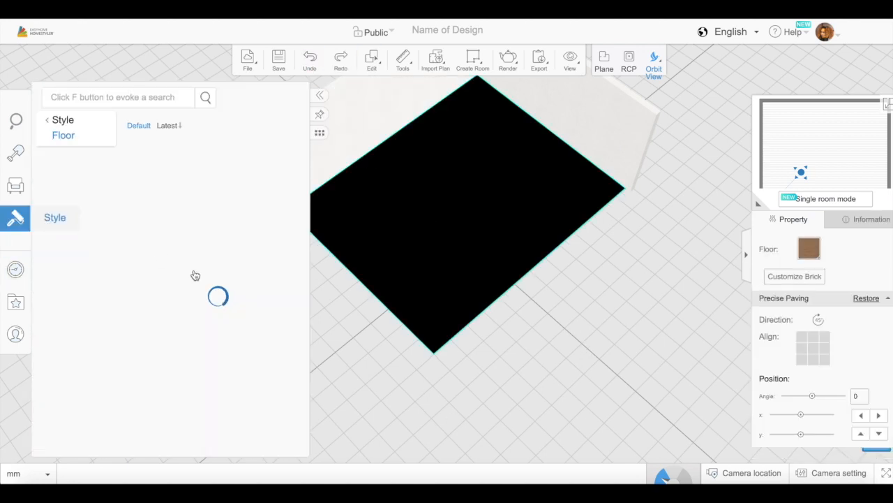
pyautogui.scroll(-5, 213, 354)
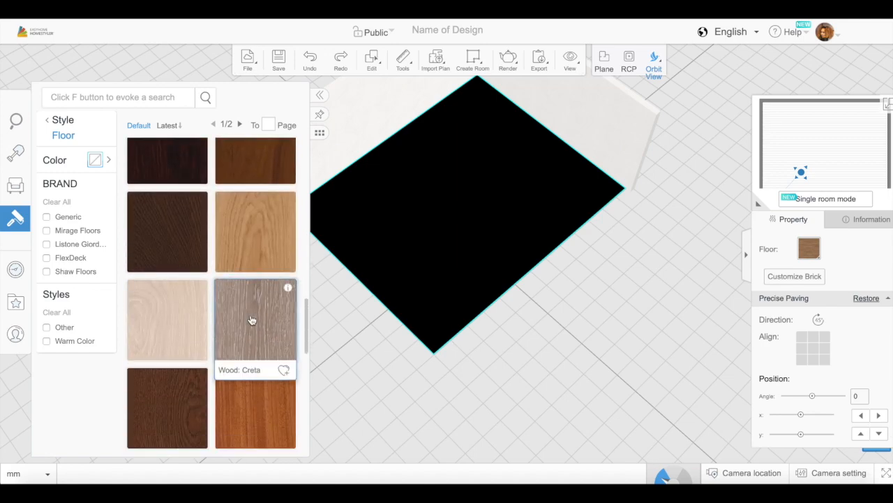
pyautogui.click(251, 319)
pyautogui.moveTo(463, 342); pyautogui.dragTo(502, 331)
pyautogui.click(15, 152)
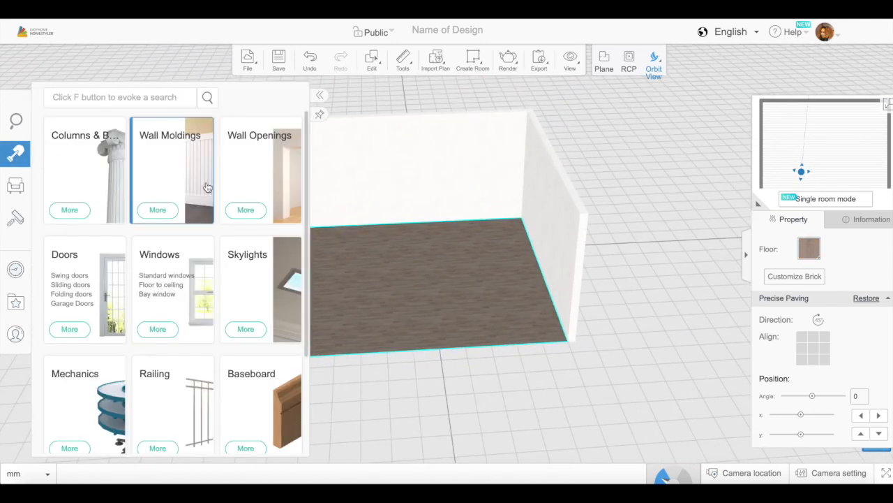
pyautogui.click(179, 285)
pyautogui.scroll(-5, 210, 342)
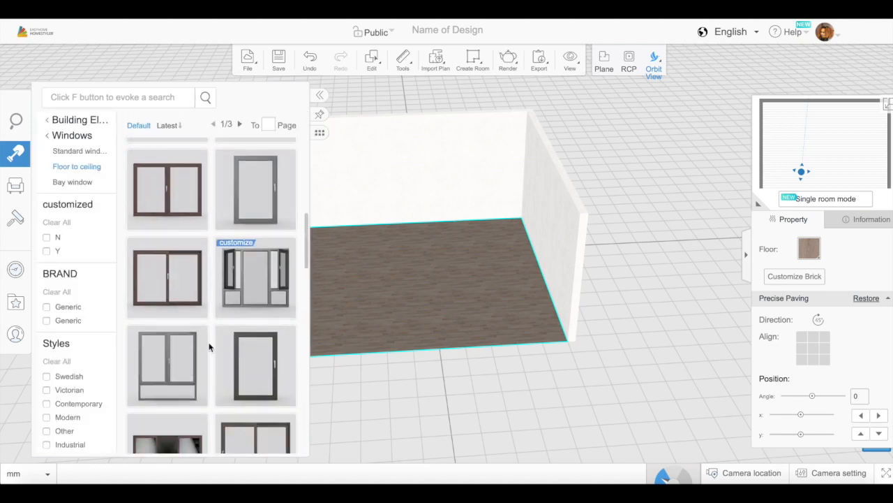
pyautogui.click(201, 433)
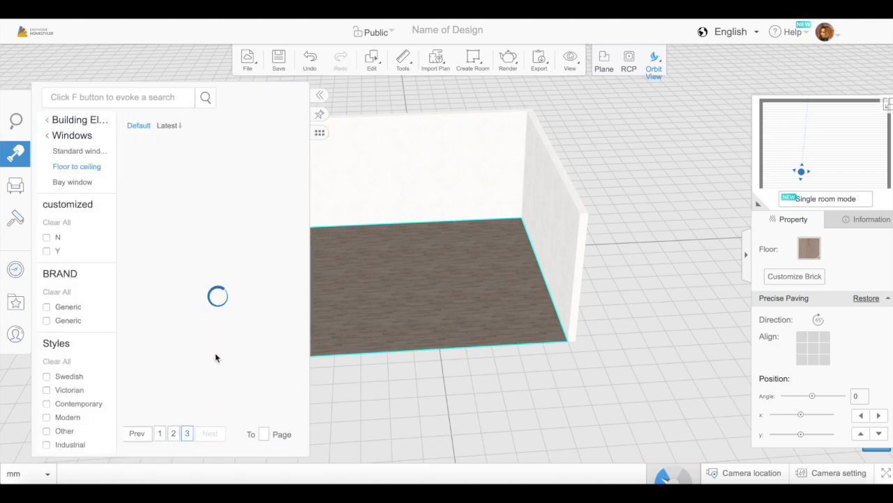
pyautogui.scroll(-3, 215, 356)
pyautogui.scroll(-5, 213, 362)
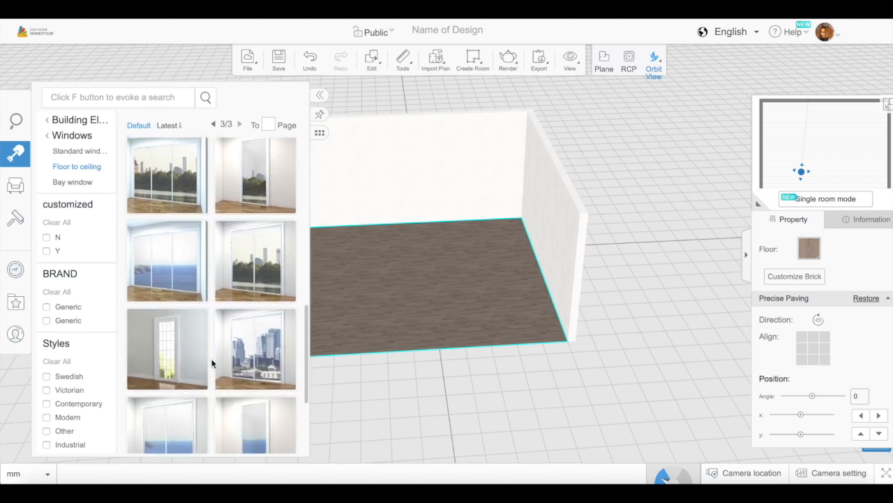
pyautogui.scroll(-2, 213, 362)
pyautogui.click(238, 367)
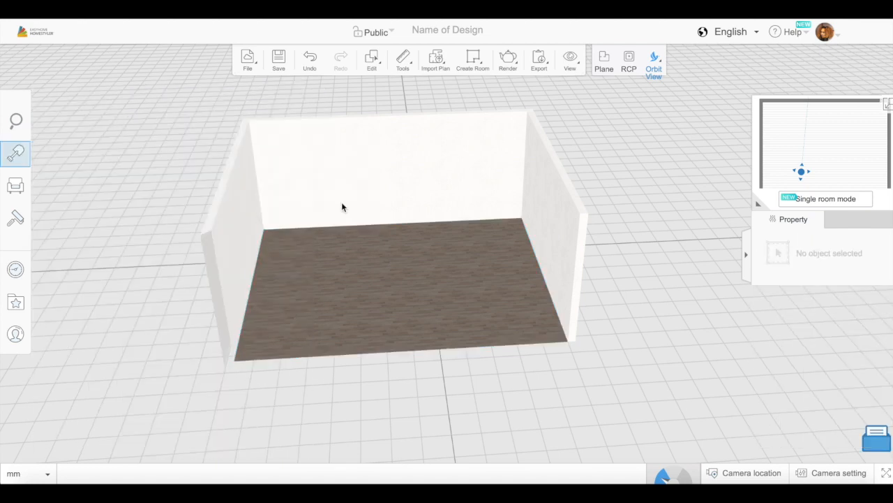
# - In the floor plan, place a floor-to-ceiling window in the upper wall and stretch it across the wall to about 6401 mm
pyautogui.click(604, 63)
pyautogui.click(54, 158)
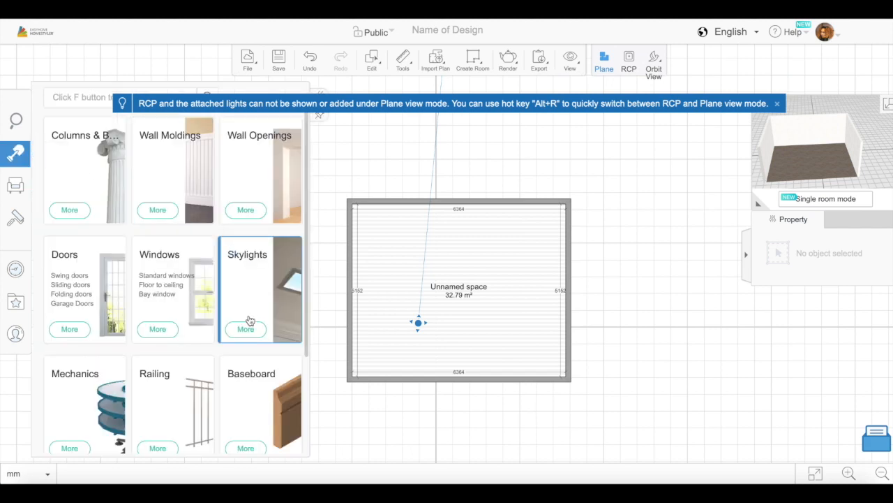
pyautogui.click(167, 291)
pyautogui.click(239, 126)
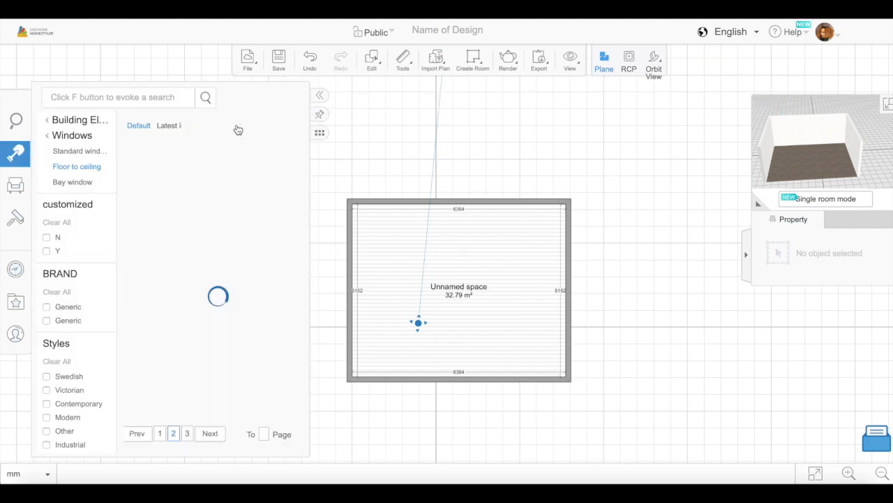
pyautogui.click(239, 125)
pyautogui.scroll(-5, 211, 304)
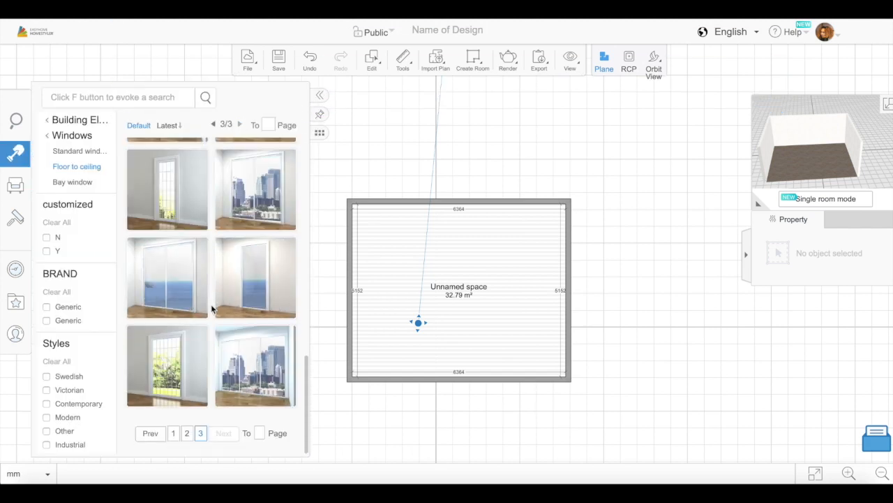
pyautogui.moveTo(252, 379); pyautogui.dragTo(380, 203)
pyautogui.moveTo(443, 200); pyautogui.dragTo(550, 202)
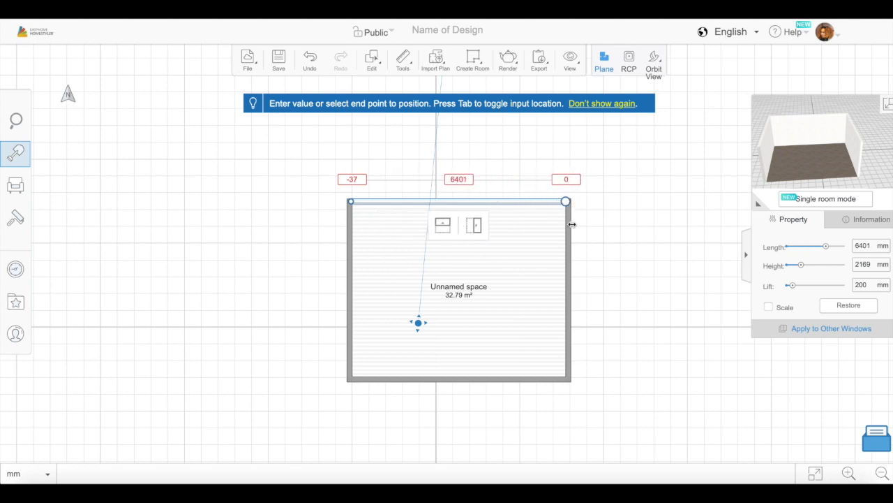
# - In orbit view, set the window's lift to 0 mm and its height to about 2807 mm
pyautogui.click(653, 65)
pyautogui.moveTo(367, 382); pyautogui.dragTo(406, 320)
pyautogui.moveTo(801, 266)
pyautogui.mouseDown()
pyautogui.moveTo(788, 286)
pyautogui.moveTo(773, 285)
pyautogui.moveTo(805, 265)
pyautogui.mouseUp()
pyautogui.moveTo(601, 341); pyautogui.dragTo(604, 347)
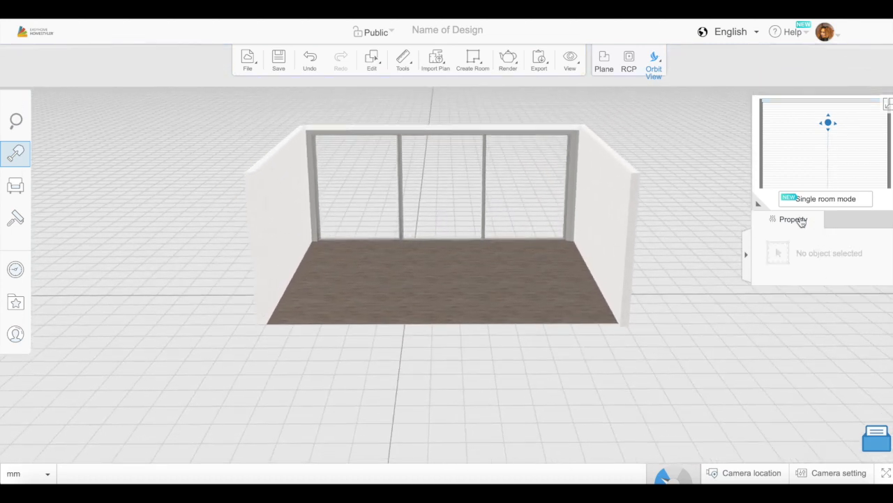
pyautogui.click(571, 178)
pyautogui.moveTo(807, 265); pyautogui.dragTo(807, 265)
pyautogui.moveTo(666, 322); pyautogui.dragTo(742, 426)
pyautogui.moveTo(315, 383); pyautogui.dragTo(328, 324)
# - Add the light grey sofa with loose pillows from the favorites to the room
pyautogui.click(16, 302)
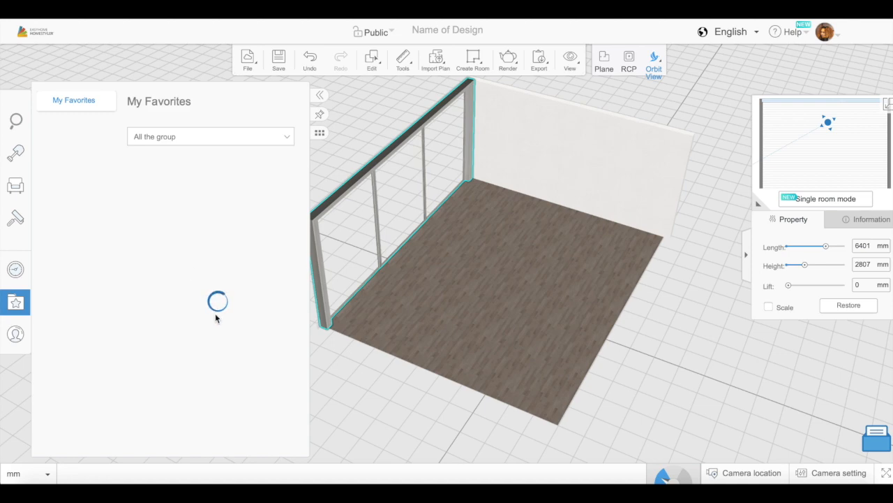
pyautogui.scroll(-8, 214, 321)
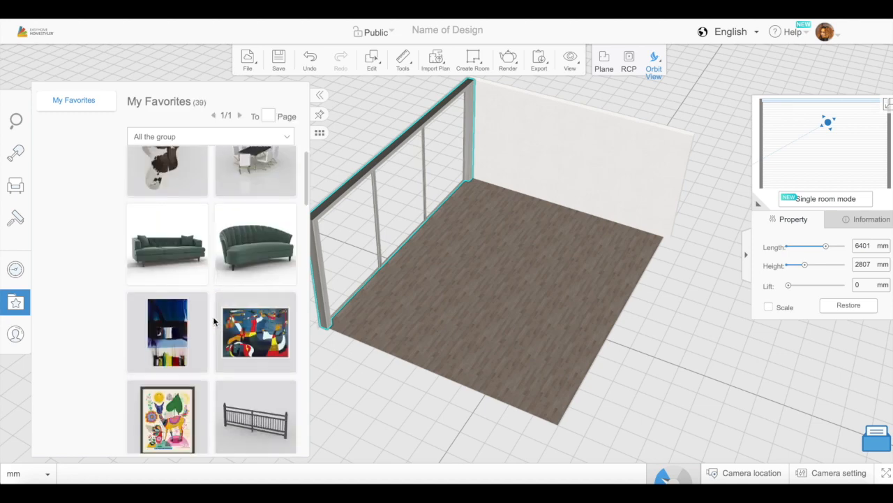
pyautogui.scroll(-12, 214, 318)
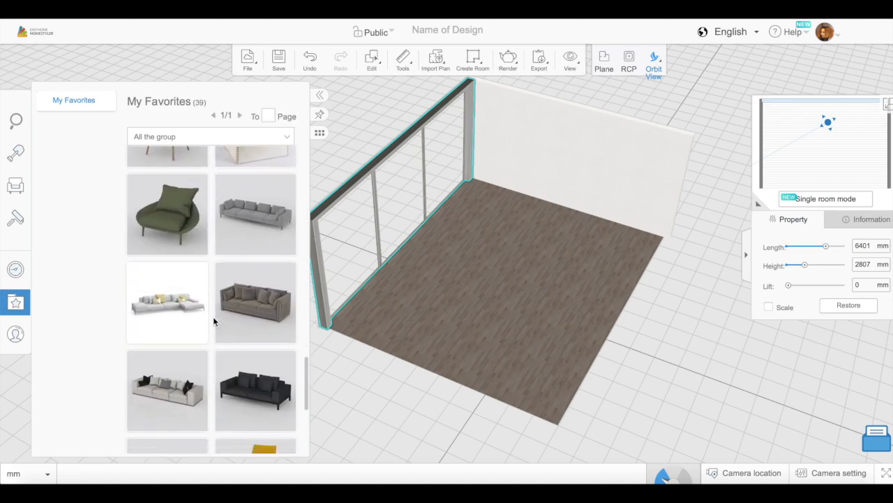
pyautogui.click(183, 411)
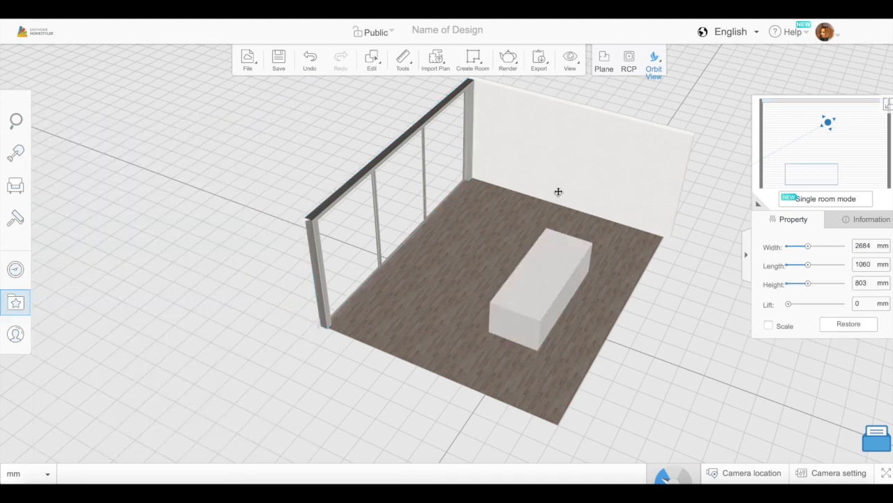
pyautogui.moveTo(514, 187); pyautogui.dragTo(535, 196)
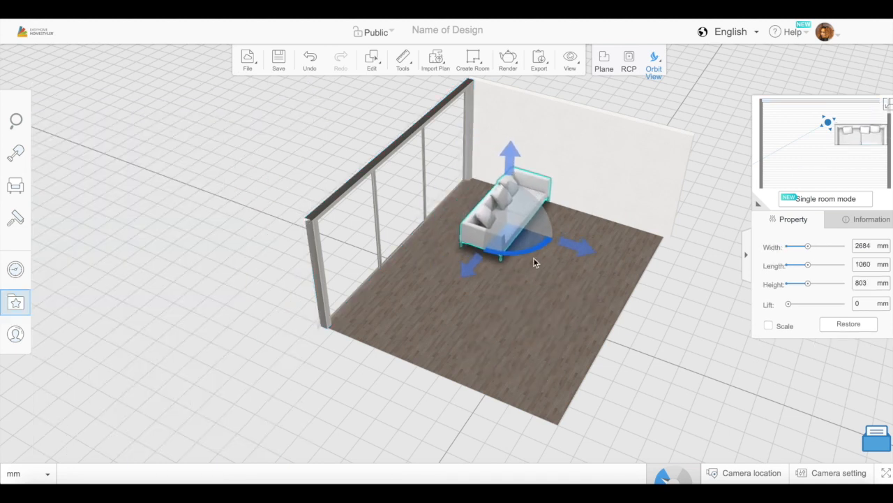
# - Rotate the sofa a quarter turn and move it against the side wall, close to the window
pyautogui.moveTo(467, 214); pyautogui.dragTo(490, 242)
pyautogui.moveTo(647, 257); pyautogui.dragTo(687, 328)
pyautogui.click(489, 201)
pyautogui.moveTo(489, 201); pyautogui.dragTo(528, 175)
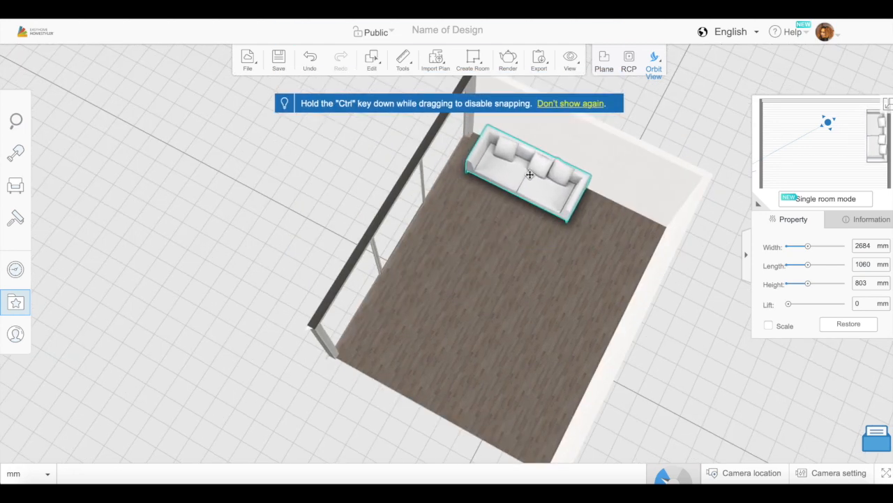
# - Add the dark green armchair from the favorites opposite the sofa near the window and rotate it
pyautogui.click(26, 302)
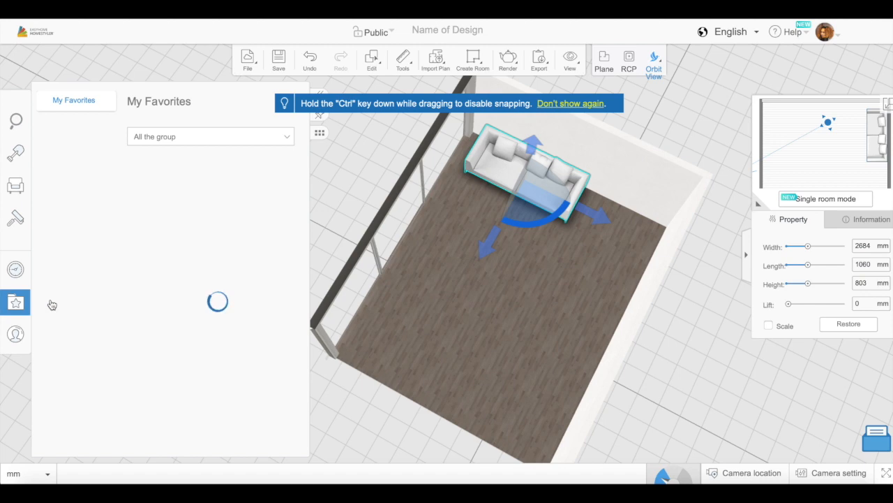
pyautogui.scroll(-10, 214, 359)
pyautogui.scroll(-5, 214, 359)
pyautogui.moveTo(171, 253); pyautogui.dragTo(449, 234)
pyautogui.moveTo(451, 278); pyautogui.dragTo(483, 247)
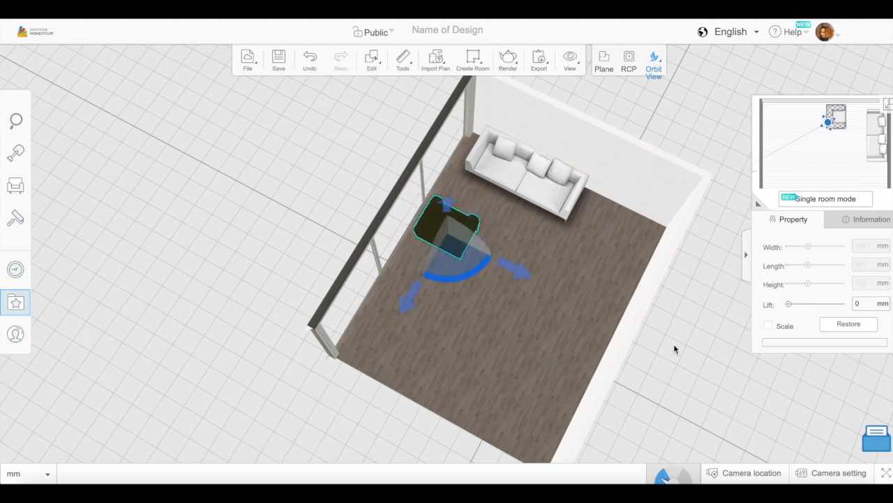
# - Duplicate the dark green armchair and rotate the copy beside the original to face the sofa
pyautogui.moveTo(673, 345); pyautogui.dragTo(543, 404)
pyautogui.moveTo(377, 61)
pyautogui.click(396, 144)
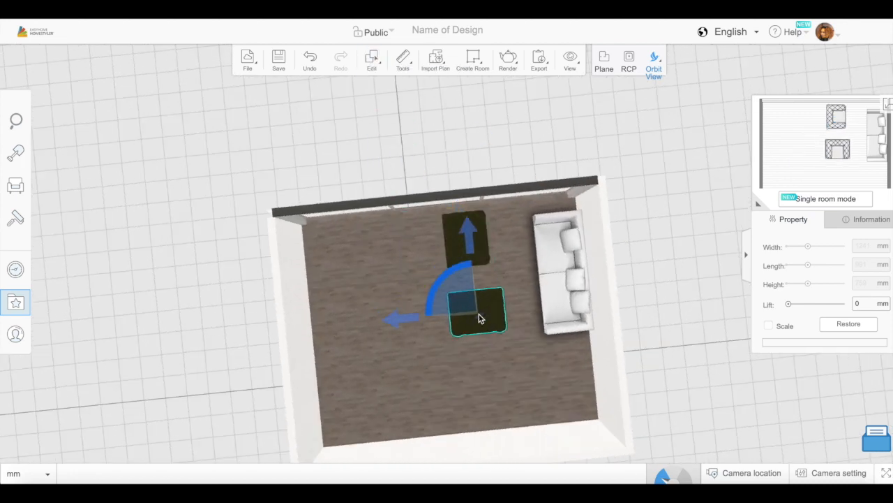
pyautogui.moveTo(443, 289); pyautogui.dragTo(492, 285)
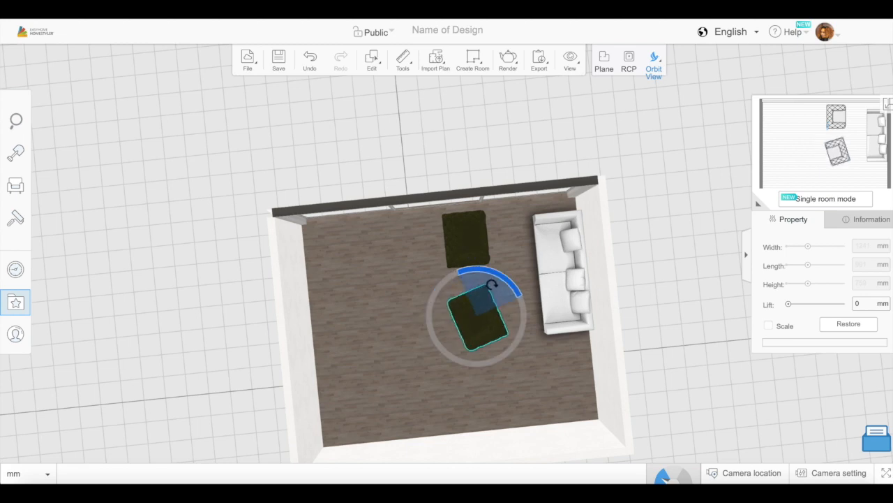
pyautogui.moveTo(611, 342); pyautogui.dragTo(424, 398)
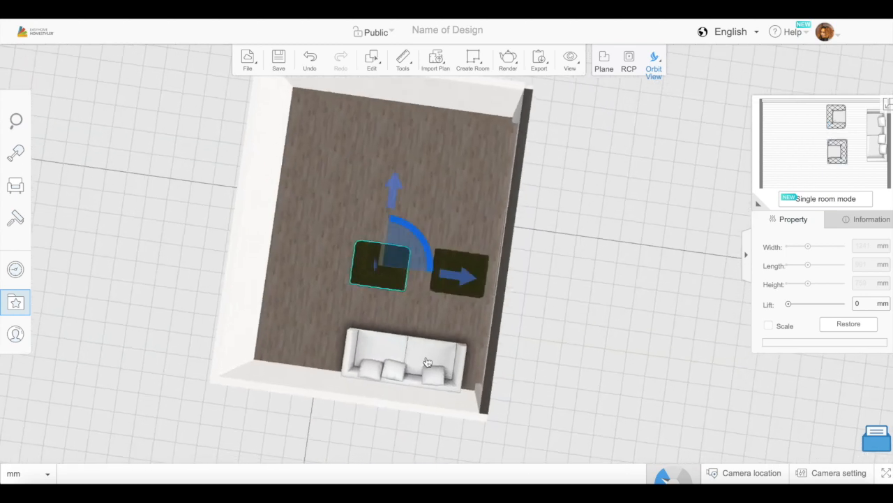
pyautogui.moveTo(419, 239); pyautogui.dragTo(359, 289)
# - Move the armchair nearest the window closer to its copy and align its rotation toward the sofa
pyautogui.click(539, 280)
pyautogui.click(465, 279)
pyautogui.moveTo(465, 281); pyautogui.dragTo(449, 277)
pyautogui.moveTo(424, 243); pyautogui.dragTo(446, 275)
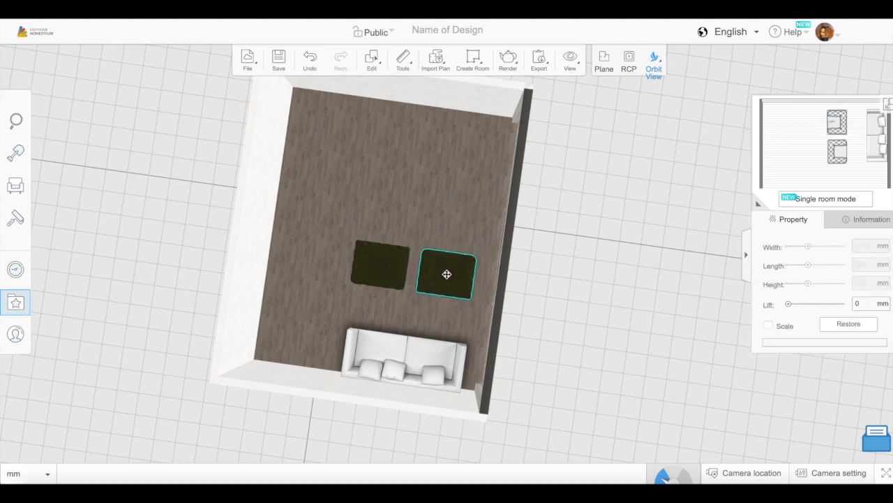
pyautogui.moveTo(491, 251); pyautogui.dragTo(444, 324)
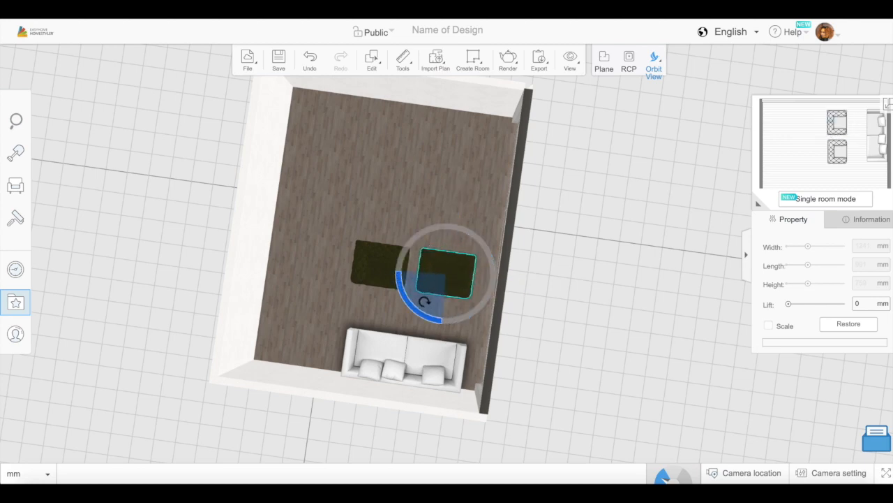
# - Shift both armchairs slightly farther away from the sofa, keeping them in line
pyautogui.moveTo(535, 361); pyautogui.dragTo(605, 294)
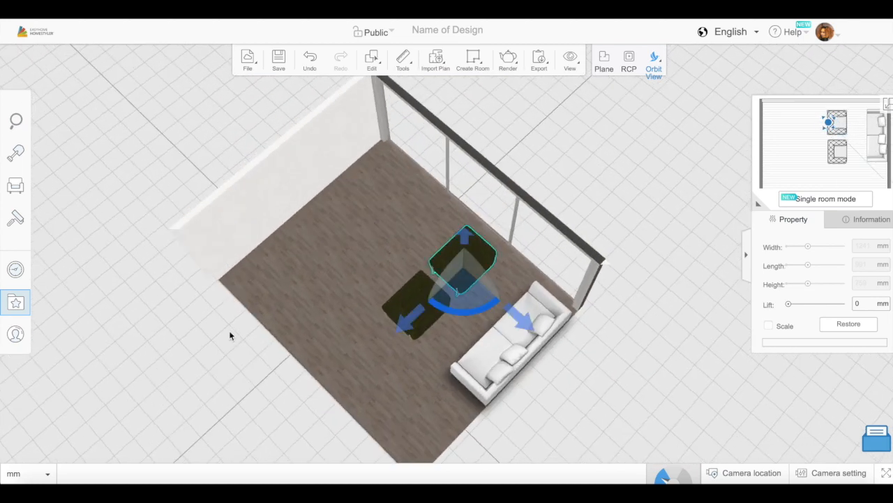
pyautogui.moveTo(229, 330); pyautogui.dragTo(315, 367)
pyautogui.moveTo(405, 263); pyautogui.dragTo(386, 259)
pyautogui.click(478, 314)
pyautogui.moveTo(395, 320); pyautogui.dragTo(383, 322)
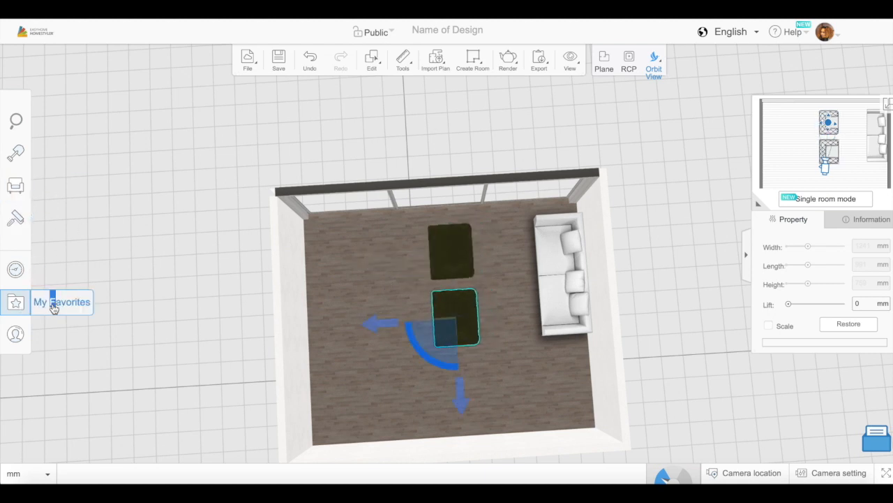
# - Add the wood-slab coffee table from the favorites between the armchairs and sofa, rotated so its length runs parallel to the sofa
pyautogui.click(53, 308)
pyautogui.scroll(-10, 219, 375)
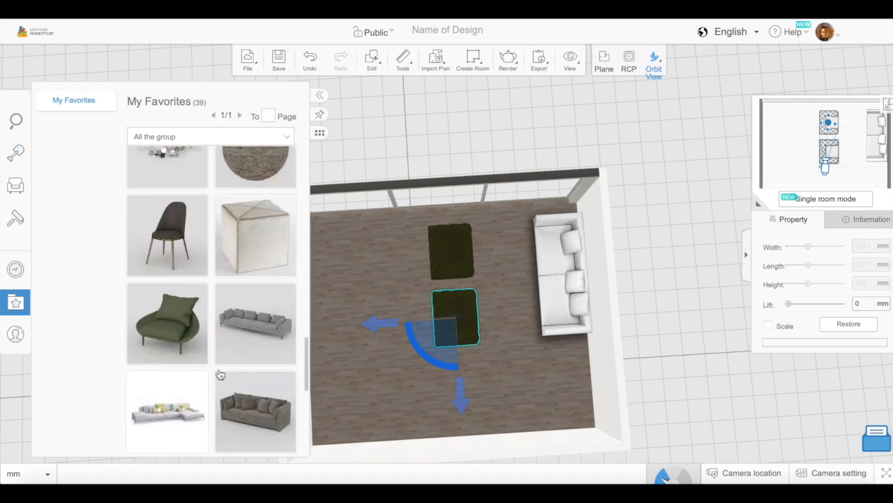
pyautogui.scroll(-3, 215, 349)
pyautogui.scroll(6, 212, 344)
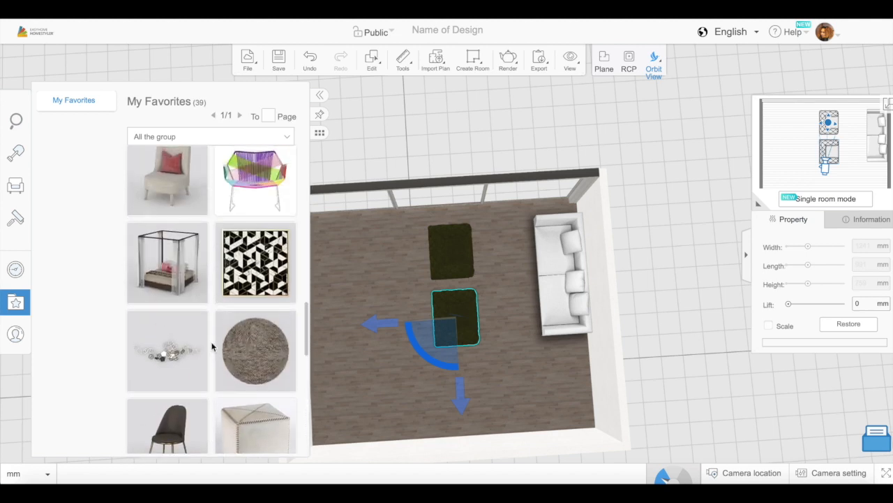
pyautogui.scroll(4, 213, 347)
pyautogui.click(257, 293)
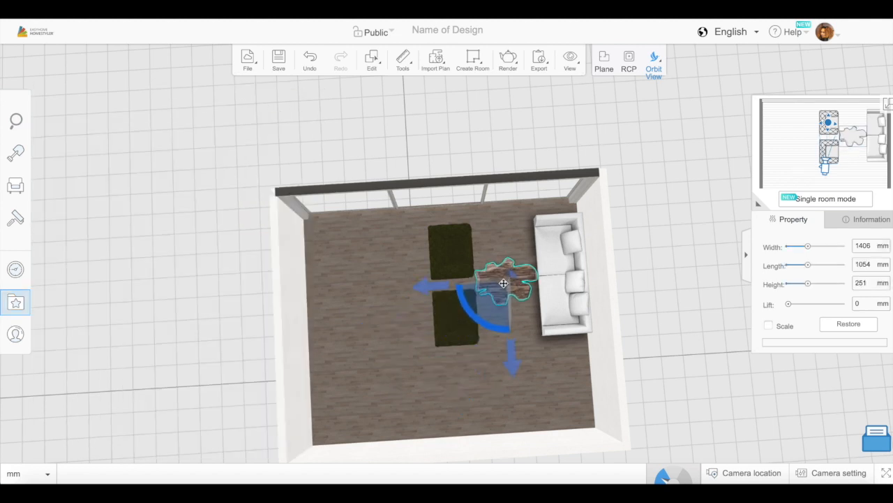
pyautogui.moveTo(463, 310)
pyautogui.mouseDown()
pyautogui.moveTo(472, 277)
pyautogui.moveTo(493, 310)
pyautogui.moveTo(461, 296)
pyautogui.mouseUp()
pyautogui.moveTo(638, 296); pyautogui.dragTo(632, 314)
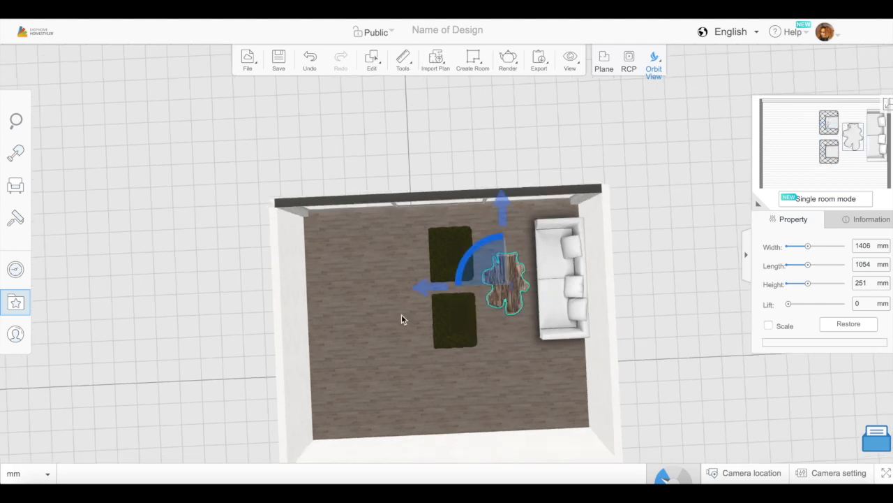
# - Lay the cowhide rug from the favorites under the coffee table, widen it to about 2011 mm and turn it slightly
pyautogui.click(16, 302)
pyautogui.click(175, 196)
pyautogui.click(524, 287)
pyautogui.moveTo(524, 287); pyautogui.dragTo(511, 281)
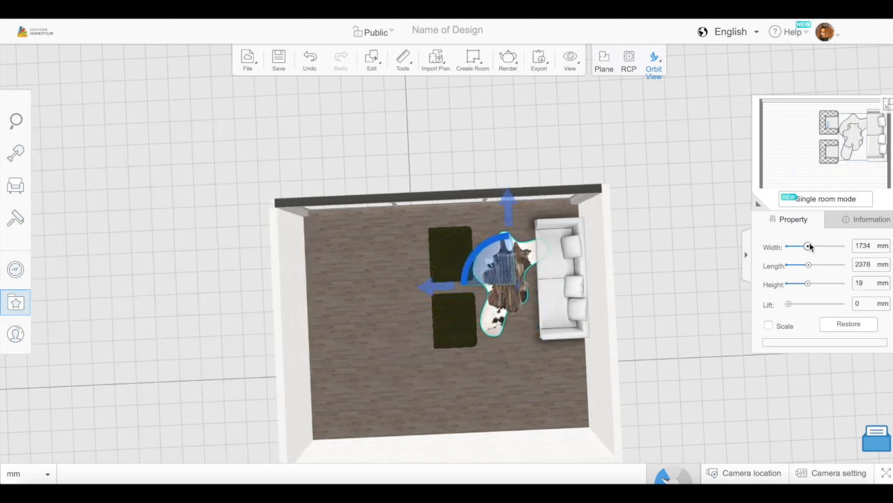
pyautogui.moveTo(685, 381); pyautogui.dragTo(663, 391)
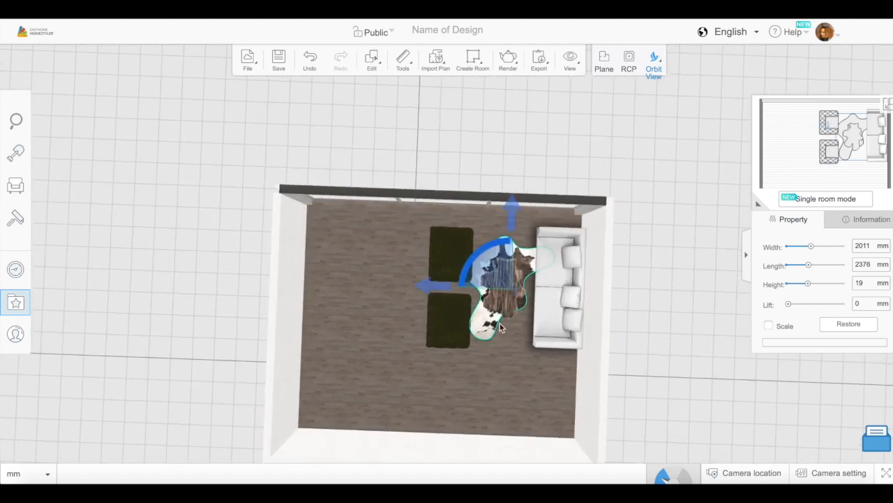
pyautogui.moveTo(493, 250); pyautogui.dragTo(475, 250)
pyautogui.moveTo(642, 373); pyautogui.dragTo(535, 385)
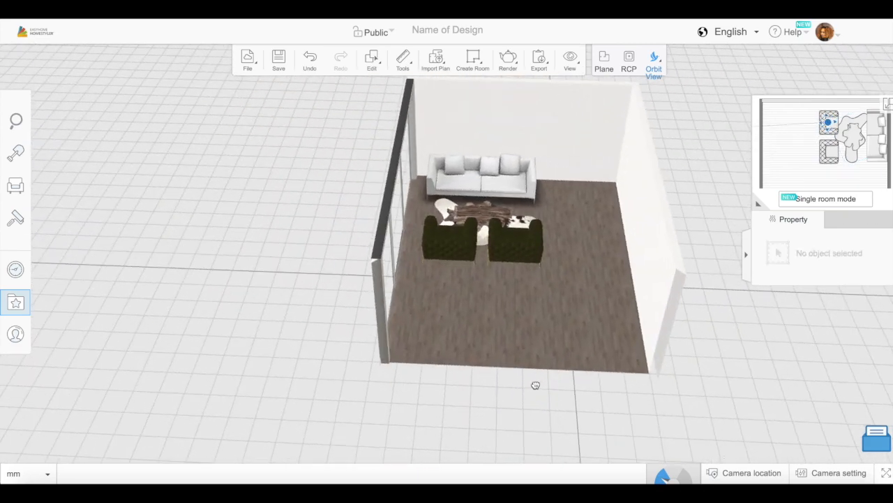
# - Hang the black-and-white geometric artwork above the sofa, sized about 1117 mm wide and 964 mm high at a lift of about 1165 mm
pyautogui.click(16, 303)
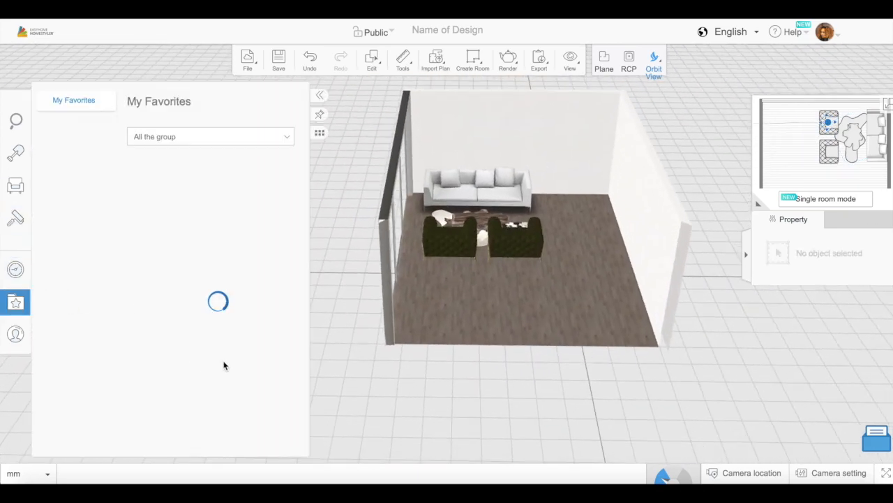
pyautogui.scroll(-5, 213, 359)
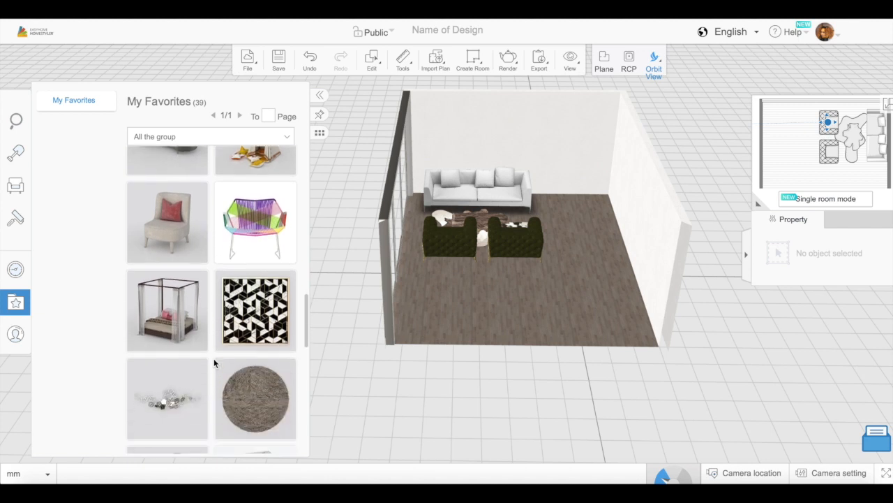
pyautogui.click(244, 328)
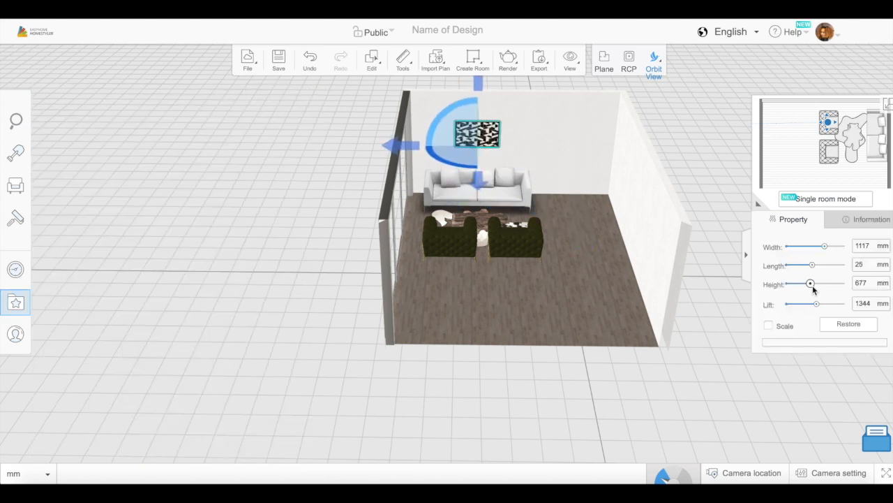
pyautogui.moveTo(818, 310); pyautogui.dragTo(816, 309)
pyautogui.moveTo(563, 386)
pyautogui.mouseDown()
pyautogui.moveTo(558, 323)
pyautogui.moveTo(558, 400)
pyautogui.mouseUp()
pyautogui.moveTo(676, 400); pyautogui.dragTo(696, 314)
pyautogui.moveTo(815, 308); pyautogui.dragTo(814, 308)
# - Open the Pillows category of Art & Decor in the furniture catalog
pyautogui.moveTo(590, 192); pyautogui.dragTo(523, 319)
pyautogui.scroll(3, 593, 250)
pyautogui.click(26, 189)
pyautogui.click(164, 262)
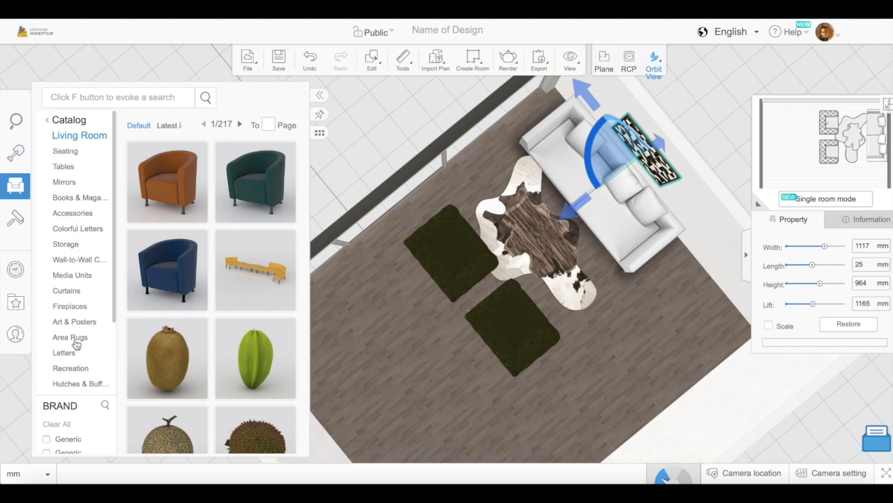
pyautogui.click(68, 120)
pyautogui.scroll(-5, 105, 328)
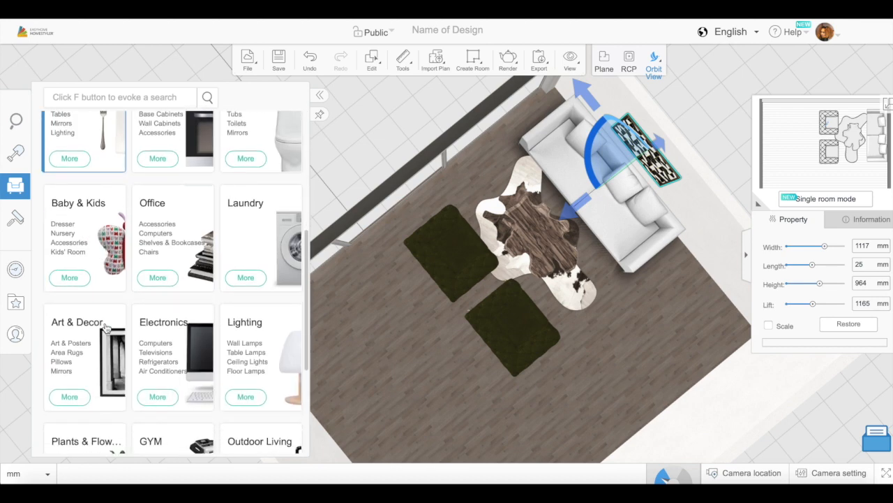
pyautogui.click(61, 363)
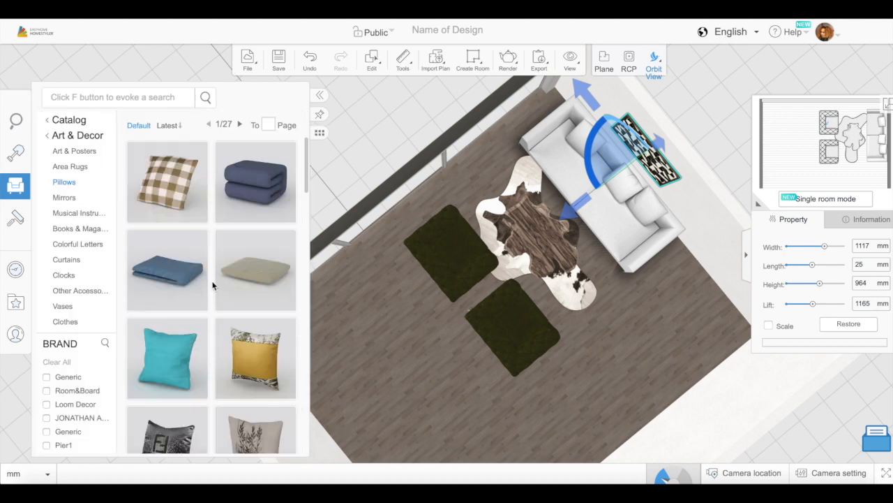
# - Browse the first four pages of the pillow catalog for a pillow that suits the sofa
pyautogui.scroll(-15, 210, 310)
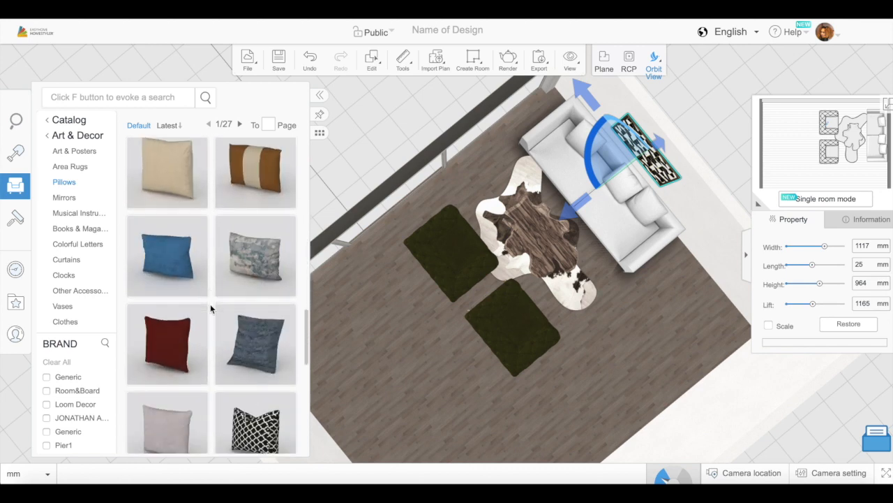
pyautogui.scroll(-3, 211, 309)
pyautogui.click(173, 434)
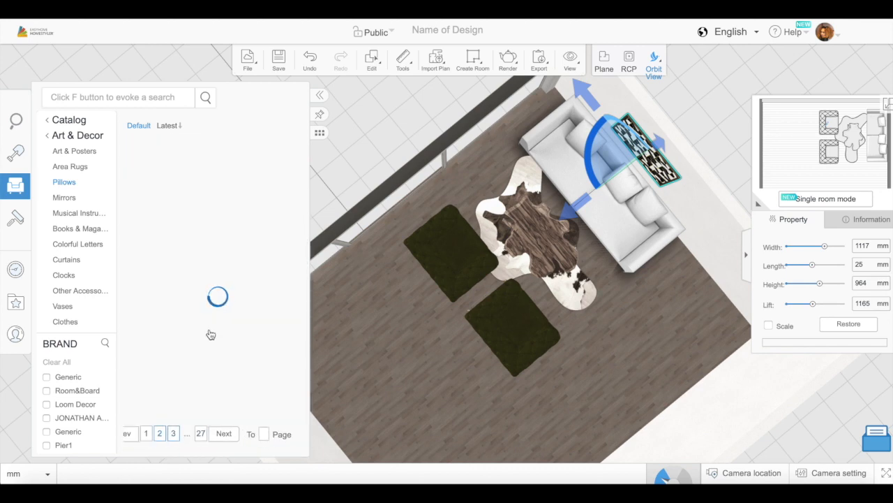
pyautogui.scroll(-6, 212, 334)
pyautogui.scroll(-8, 214, 335)
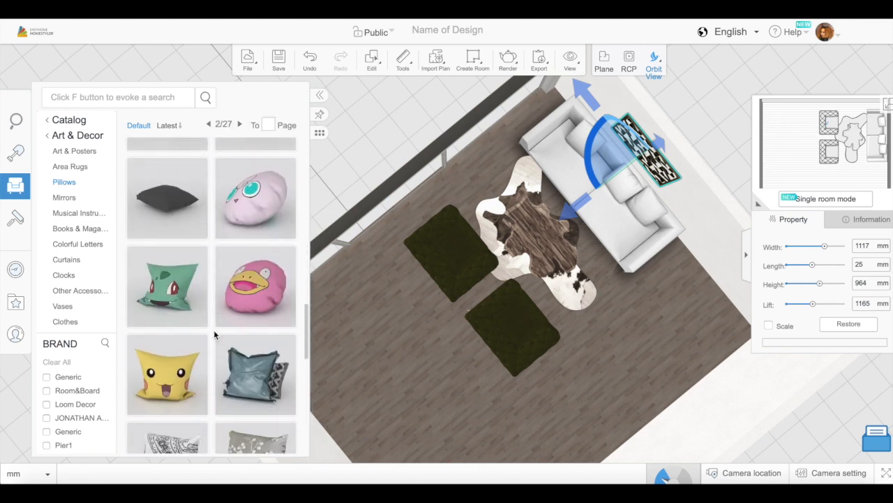
pyautogui.click(189, 434)
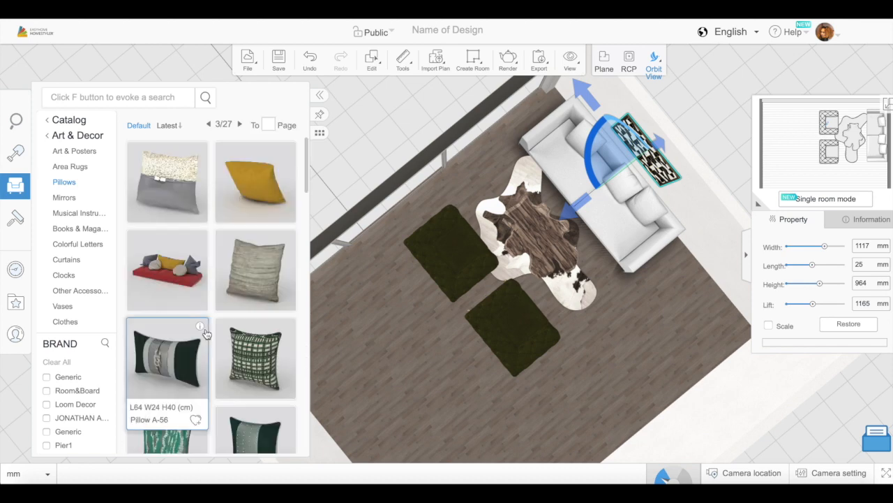
pyautogui.scroll(-2, 213, 329)
pyautogui.scroll(-10, 209, 391)
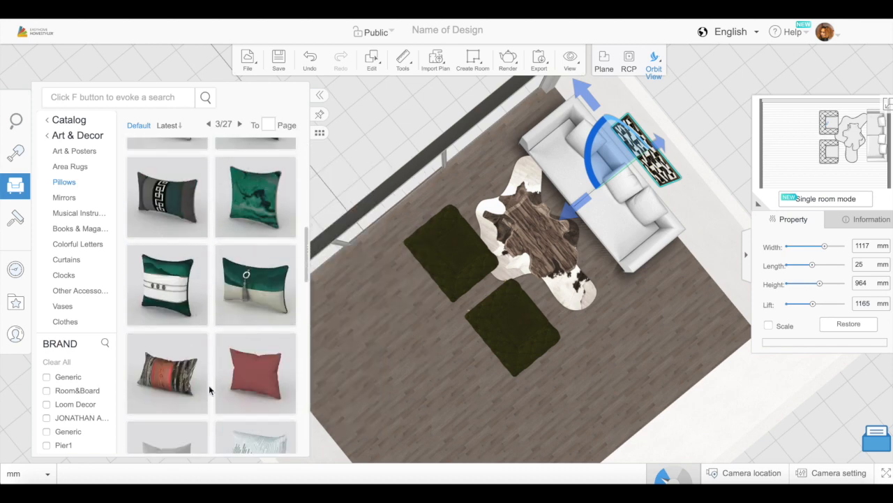
pyautogui.click(193, 443)
pyautogui.scroll(-3, 213, 343)
pyautogui.scroll(-8, 213, 346)
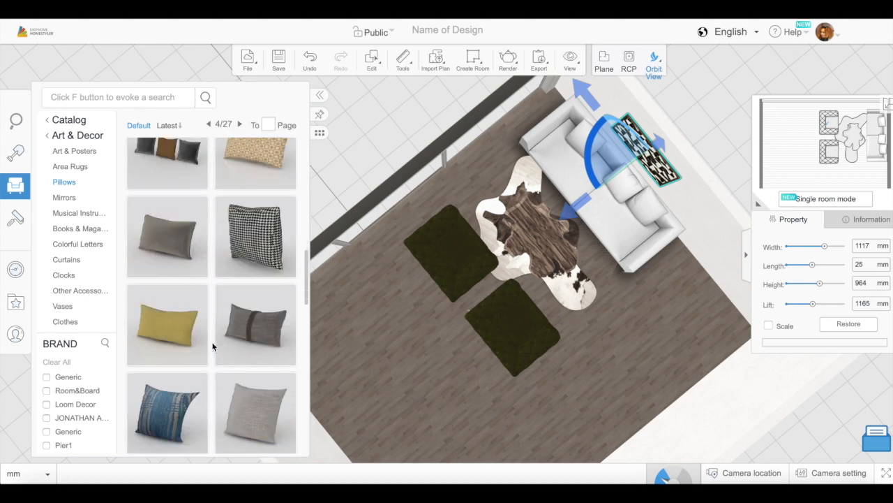
# - Place a dark pillow on the sofa's seat at the window end, leaning against the backrest at a lift of about 410 mm
pyautogui.moveTo(246, 256); pyautogui.dragTo(556, 146)
pyautogui.click(624, 343)
pyautogui.moveTo(624, 343); pyautogui.dragTo(634, 367)
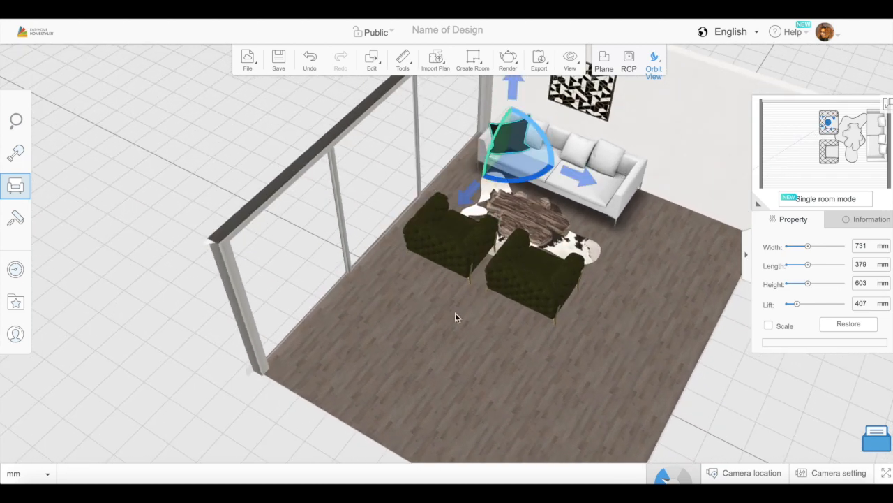
pyautogui.moveTo(455, 312); pyautogui.dragTo(494, 311)
pyautogui.moveTo(462, 126)
pyautogui.mouseDown()
pyautogui.moveTo(462, 115)
pyautogui.moveTo(474, 133)
pyautogui.mouseUp()
pyautogui.moveTo(516, 157); pyautogui.dragTo(514, 155)
pyautogui.moveTo(512, 342); pyautogui.dragTo(505, 298)
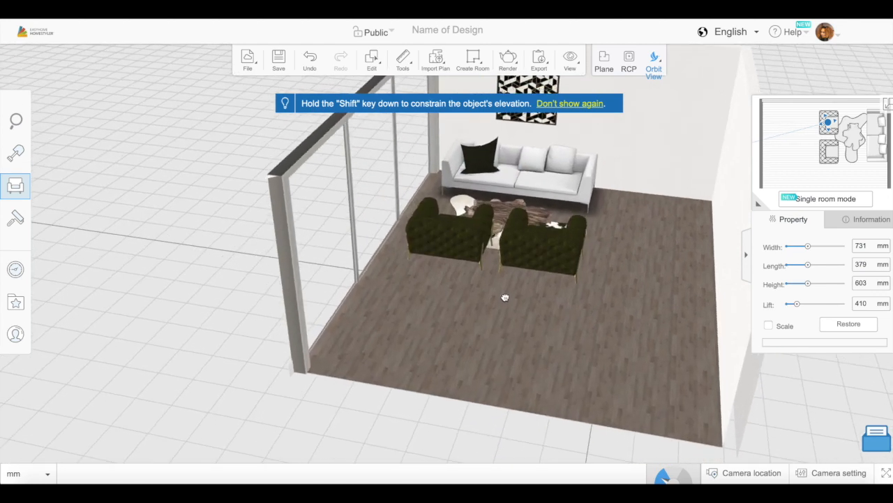
# - Add a second dark pillow, 731 mm wide and 591 mm high, on the sofa's end away from the window
pyautogui.click(16, 185)
pyautogui.scroll(-5, 212, 362)
pyautogui.scroll(-5, 212, 361)
pyautogui.click(175, 235)
pyautogui.click(577, 173)
pyautogui.moveTo(577, 173); pyautogui.dragTo(562, 178)
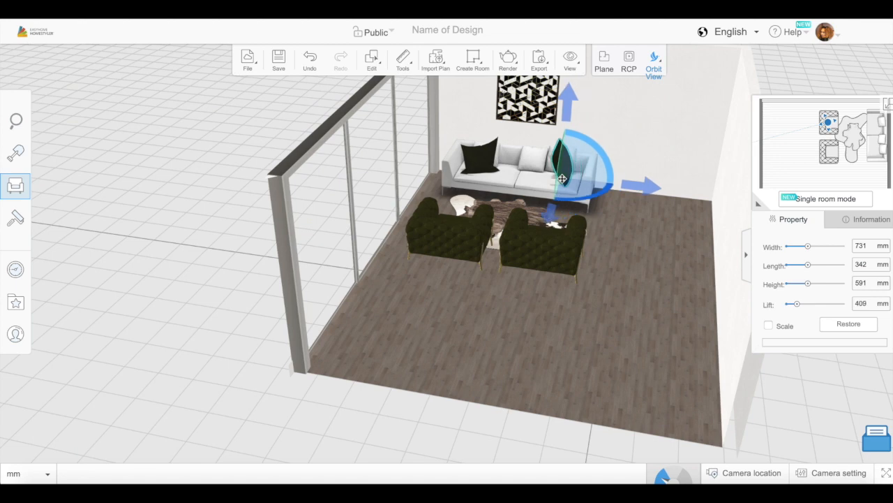
# - Turn the second pillow to face forward against the backrest and raise it to a lift of about 394 mm
pyautogui.moveTo(642, 225); pyautogui.dragTo(637, 361)
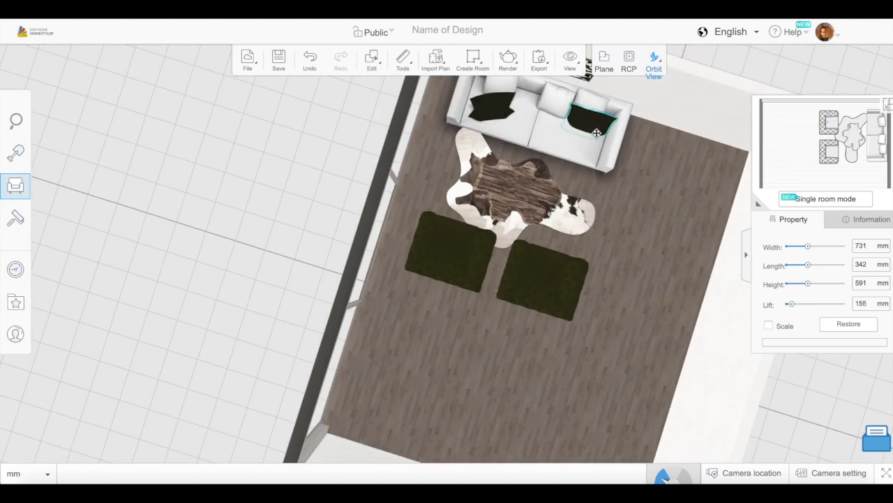
pyautogui.moveTo(628, 312); pyautogui.dragTo(660, 184)
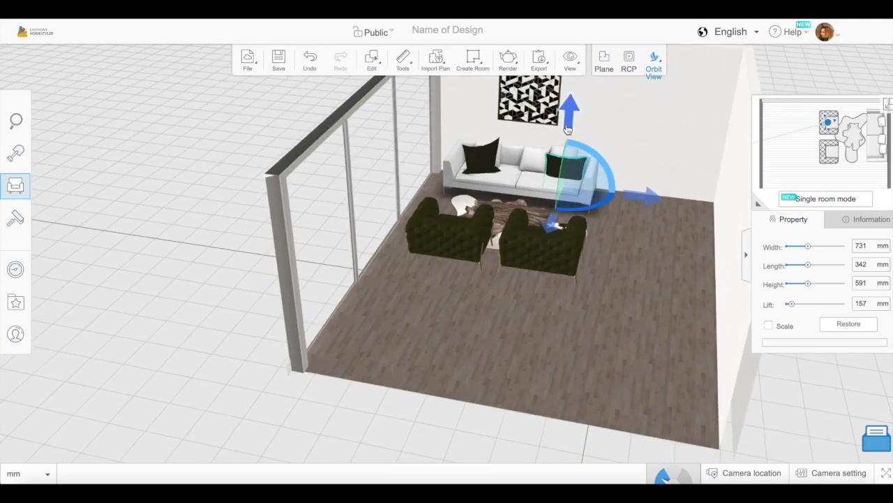
pyautogui.moveTo(612, 329); pyautogui.dragTo(428, 412)
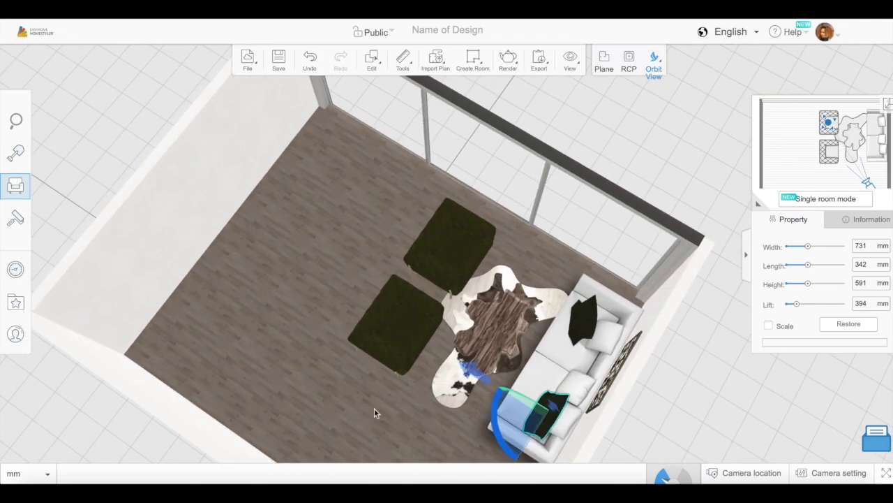
# - Paint the room's walls with green color 7080
pyautogui.scroll(-4, 374, 411)
pyautogui.moveTo(279, 419); pyautogui.dragTo(518, 366)
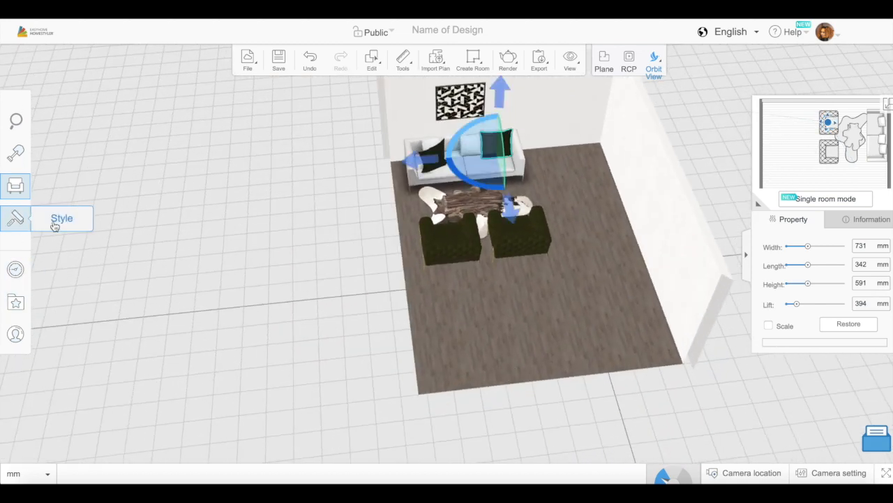
pyautogui.click(52, 224)
pyautogui.click(65, 411)
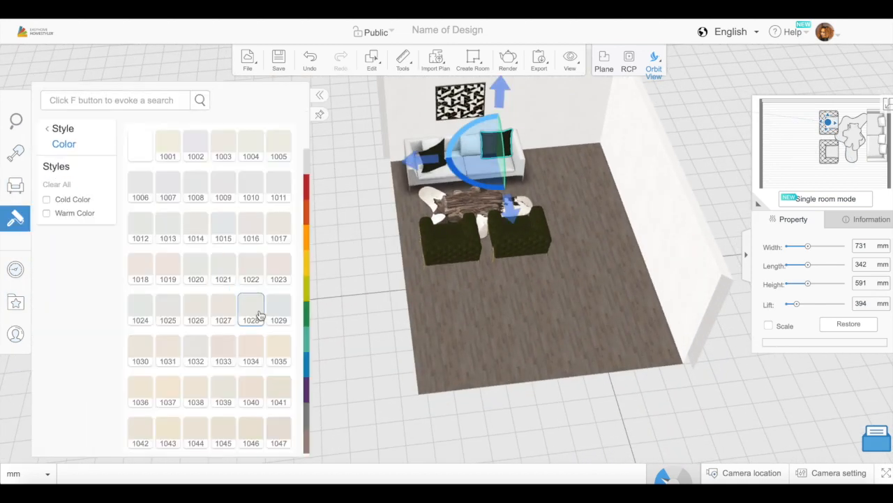
pyautogui.click(307, 321)
pyautogui.scroll(2, 216, 235)
pyautogui.scroll(-2, 215, 236)
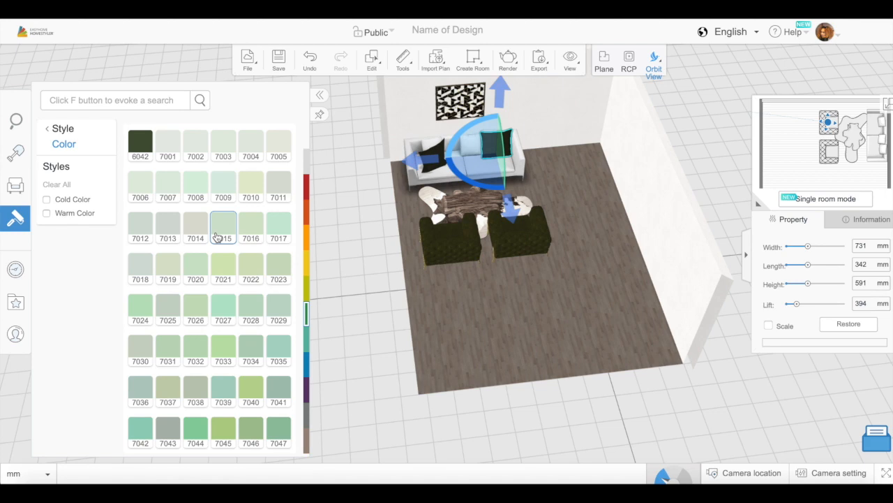
pyautogui.scroll(3, 217, 238)
pyautogui.scroll(-5, 217, 238)
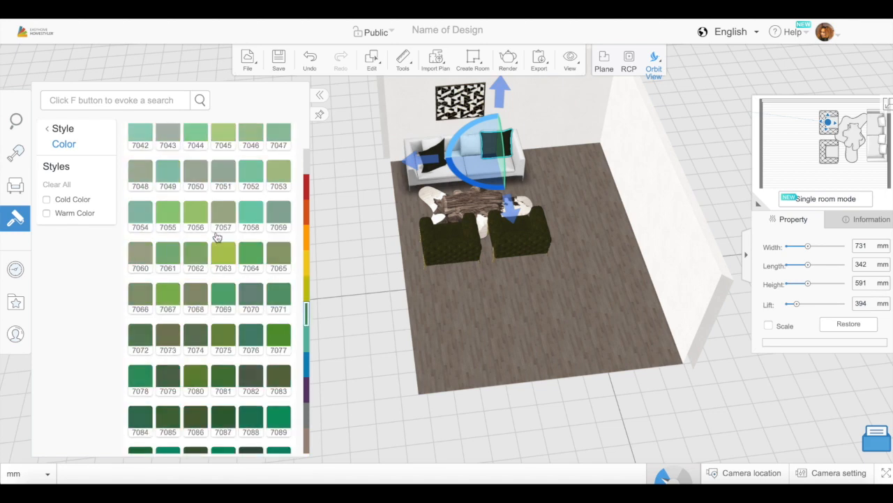
pyautogui.click(200, 379)
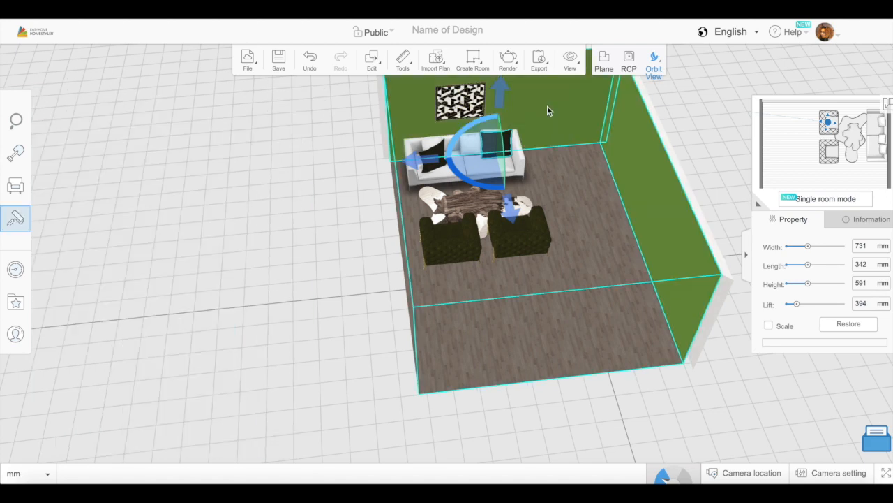
# - Repaint the room's walls with the darker olive green color 7083
pyautogui.click(33, 226)
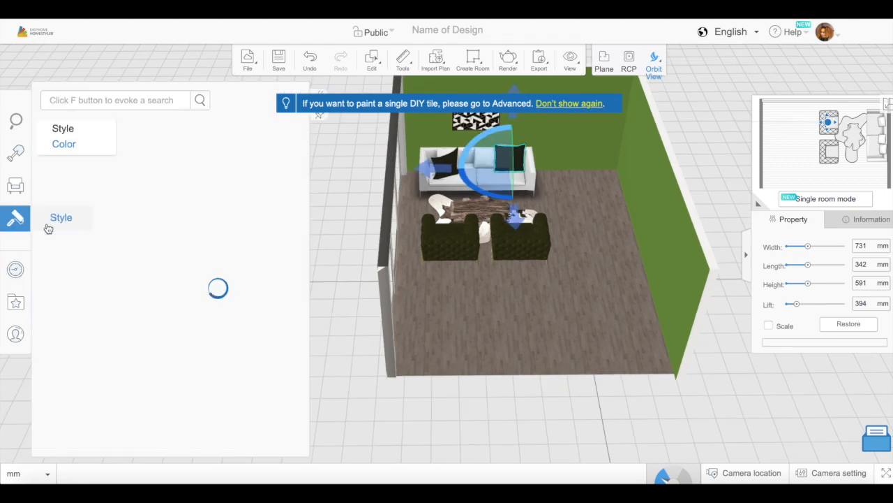
pyautogui.click(305, 331)
pyautogui.scroll(-5, 219, 342)
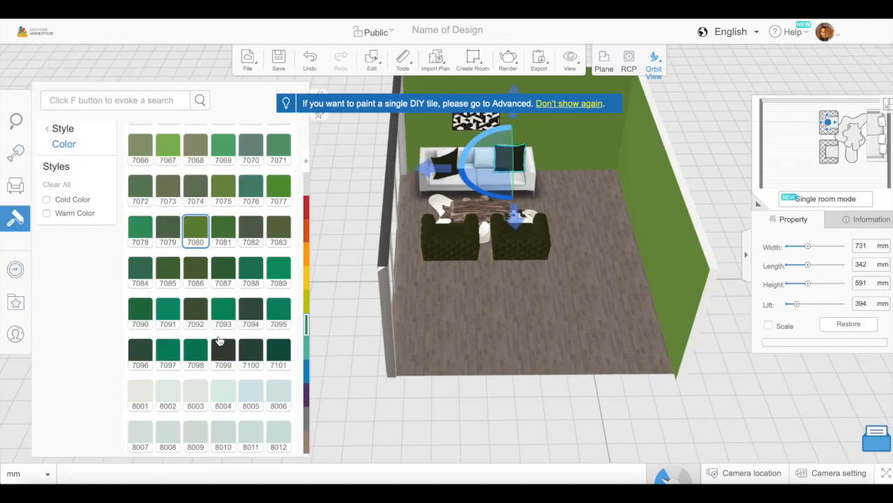
pyautogui.scroll(-4, 219, 341)
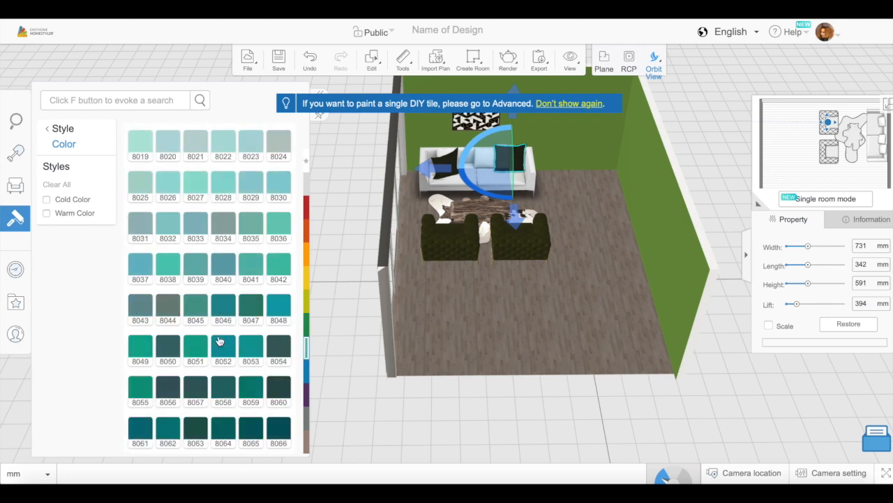
pyautogui.scroll(10, 219, 340)
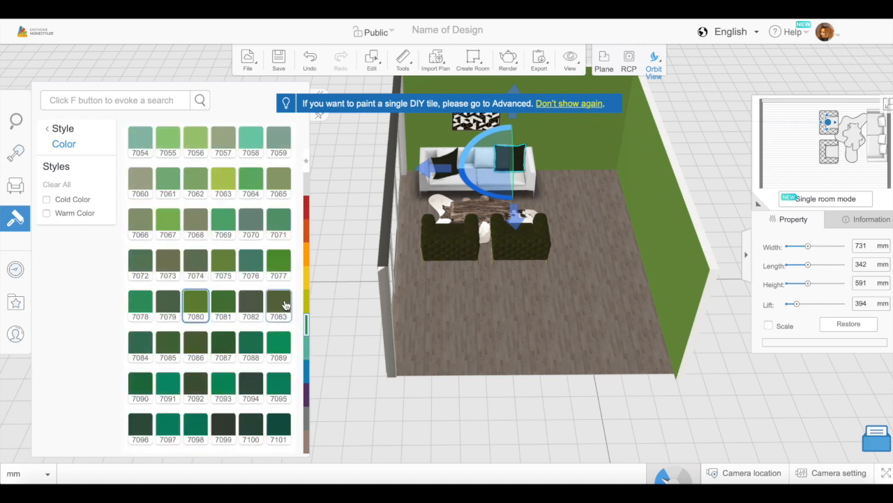
pyautogui.click(285, 305)
pyautogui.click(588, 142)
# - Extend the room by moving the wall opposite the window outward until the side walls measure about 6952 mm
pyautogui.moveTo(345, 293); pyautogui.dragTo(255, 365)
pyautogui.click(583, 216)
pyautogui.click(613, 65)
pyautogui.moveTo(516, 341); pyautogui.dragTo(515, 373)
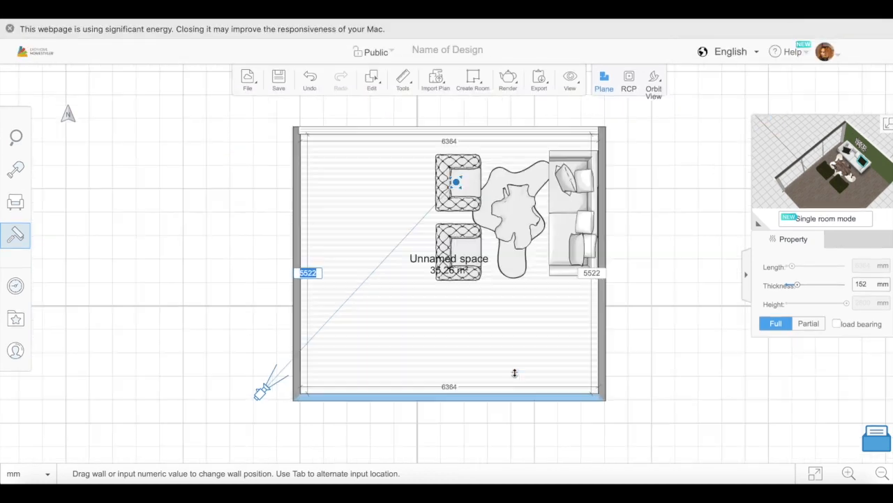
pyautogui.moveTo(445, 221); pyautogui.dragTo(493, 331)
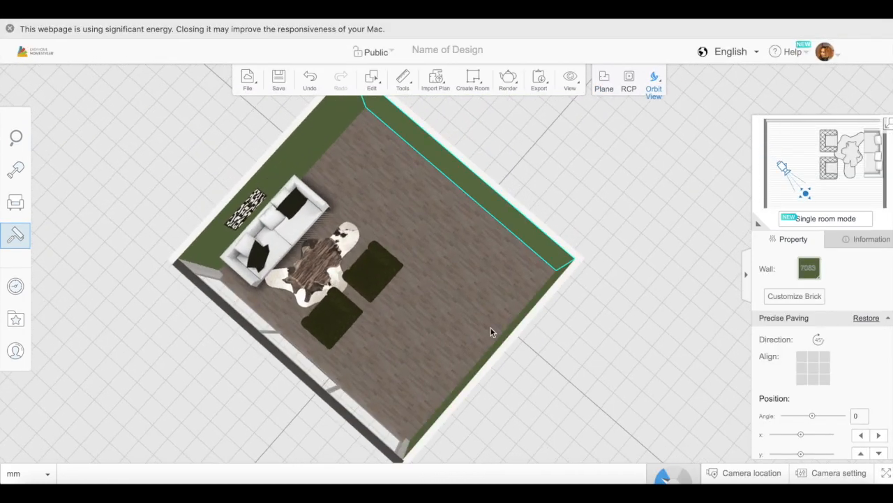
pyautogui.click(603, 84)
pyautogui.moveTo(478, 400); pyautogui.dragTo(488, 458)
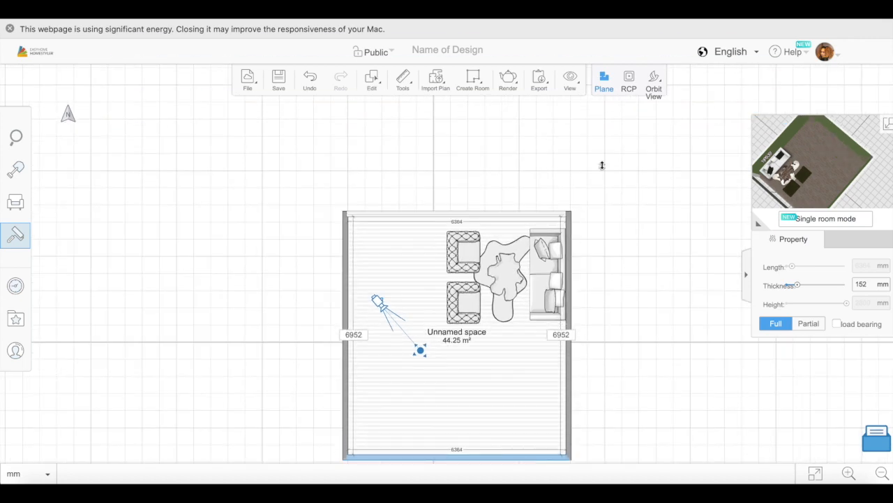
pyautogui.click(654, 84)
# - Place a black and white kitchen cabinet set, 6388 mm wide, 750 mm deep and 2080 mm high, along the wall opposite the window
pyautogui.moveTo(371, 291); pyautogui.dragTo(662, 285)
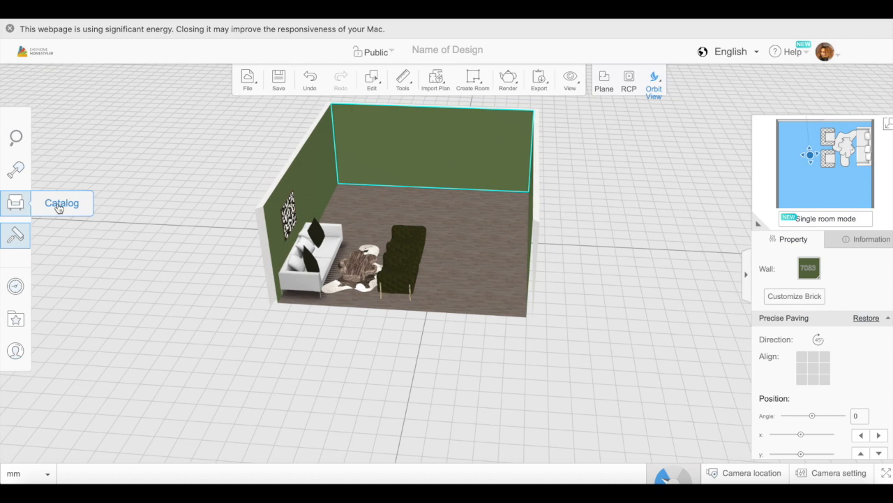
pyautogui.click(59, 208)
pyautogui.scroll(-1, 179, 363)
pyautogui.click(159, 369)
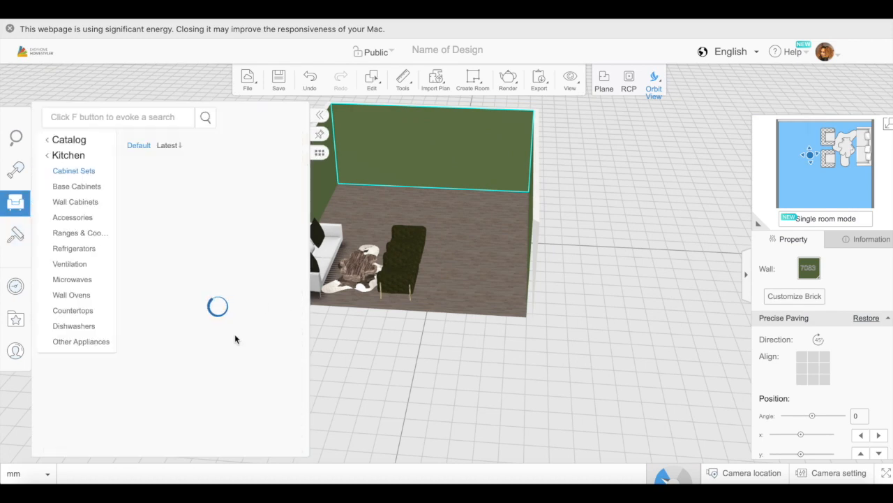
pyautogui.scroll(-5, 213, 365)
pyautogui.scroll(-3, 212, 360)
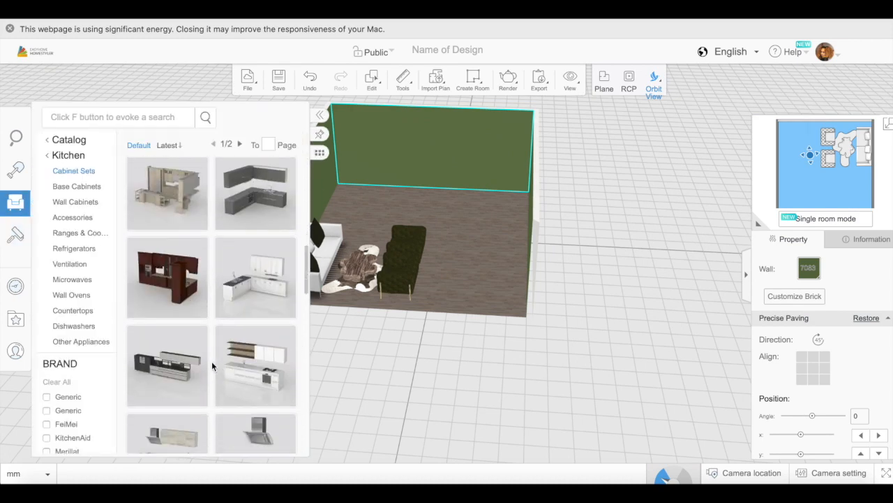
pyautogui.click(167, 349)
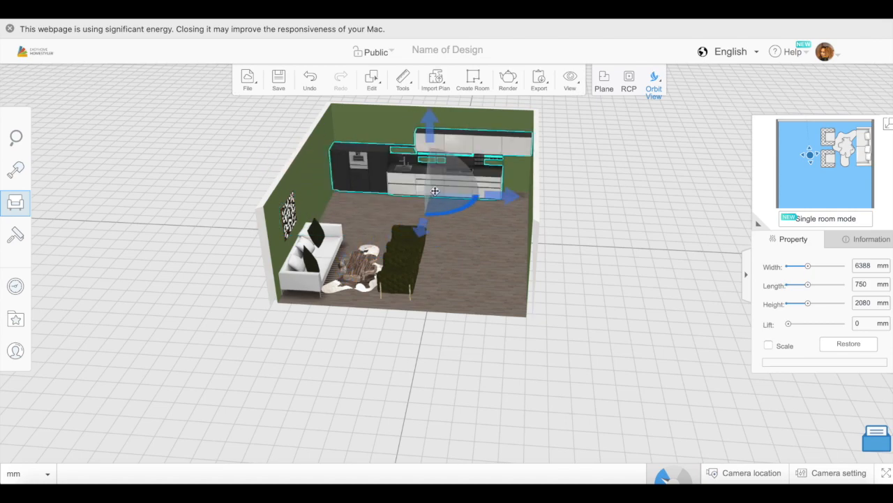
# - Add a black refrigerator, 910 mm wide and 1807 mm high, under the wall cabinets at the free end of the kitchen
pyautogui.moveTo(486, 362); pyautogui.dragTo(496, 319)
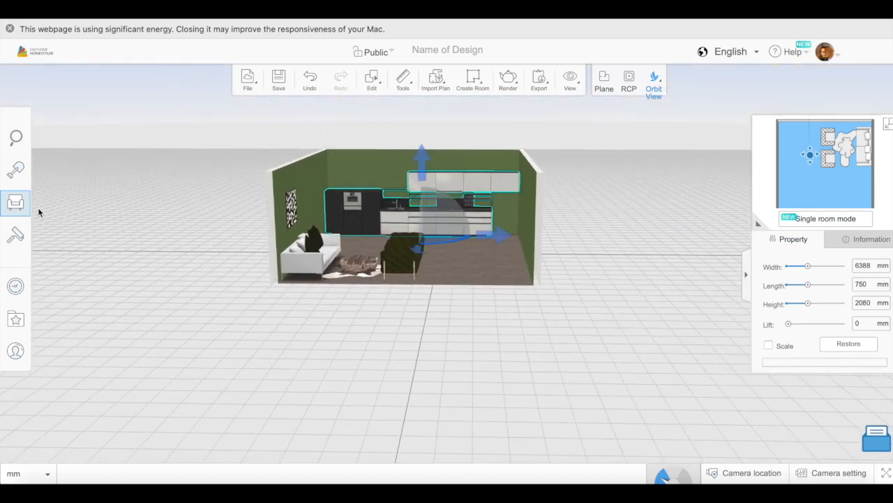
pyautogui.click(19, 203)
pyautogui.click(74, 248)
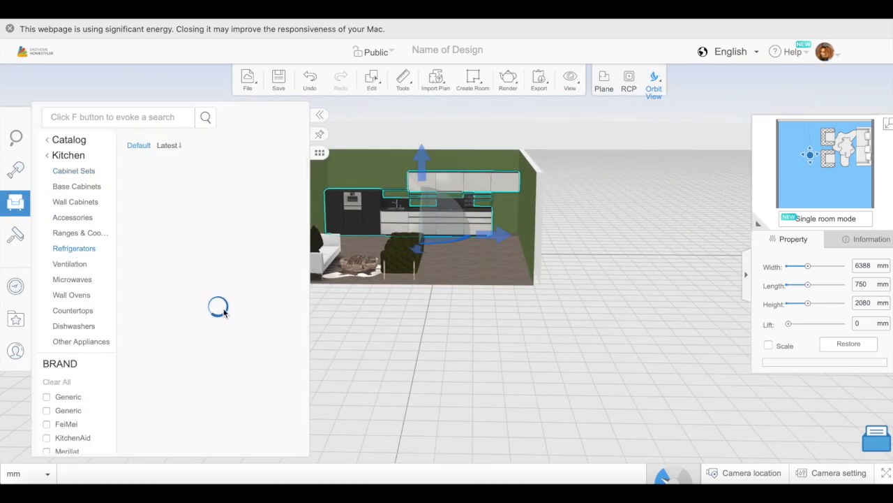
pyautogui.scroll(-10, 213, 335)
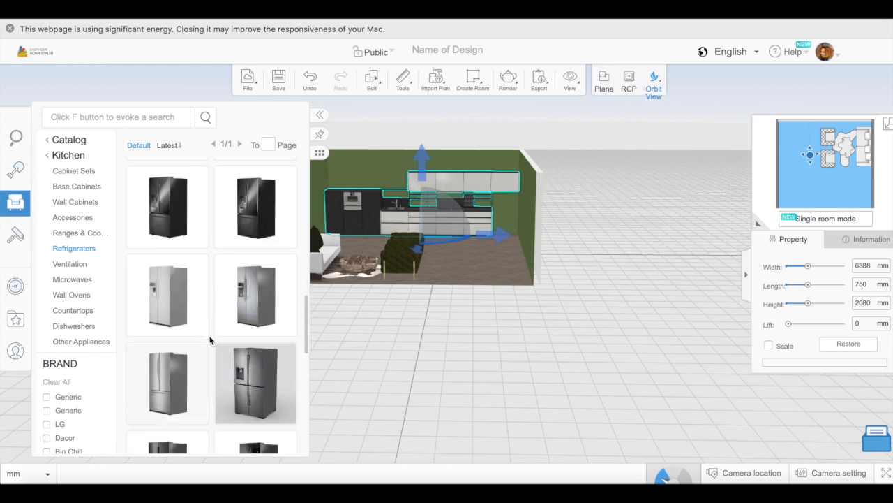
pyautogui.moveTo(209, 335); pyautogui.dragTo(512, 220)
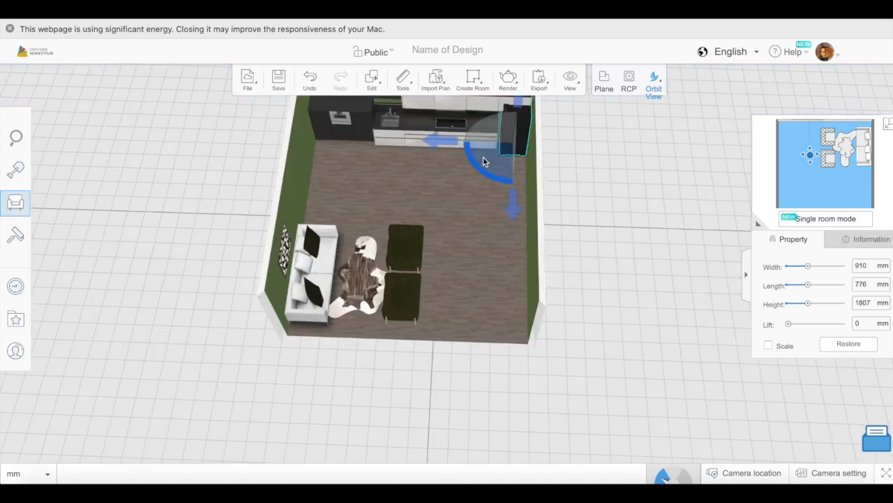
pyautogui.moveTo(484, 161); pyautogui.dragTo(531, 167)
# - Widen the room to about 6473 mm by moving the wall beside the refrigerator outward, and adjust the refrigerator's position along the cabinets
pyautogui.moveTo(588, 337); pyautogui.dragTo(597, 262)
pyautogui.click(606, 85)
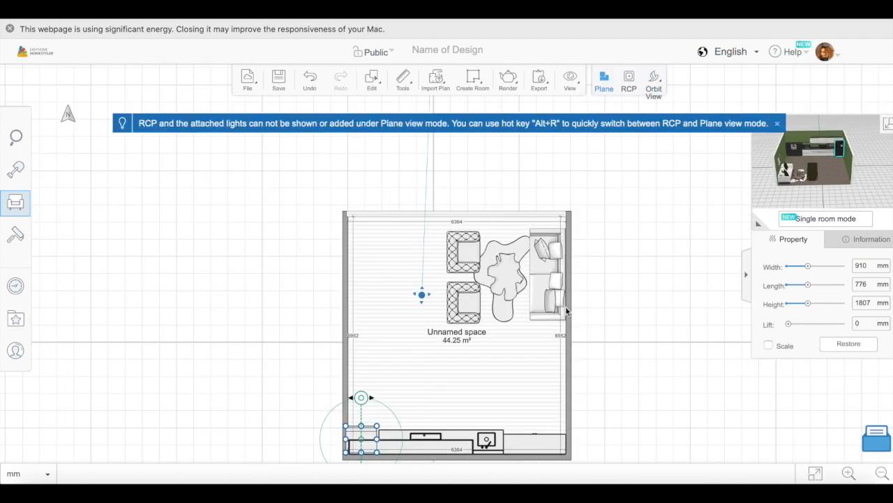
pyautogui.moveTo(344, 377); pyautogui.dragTo(343, 376)
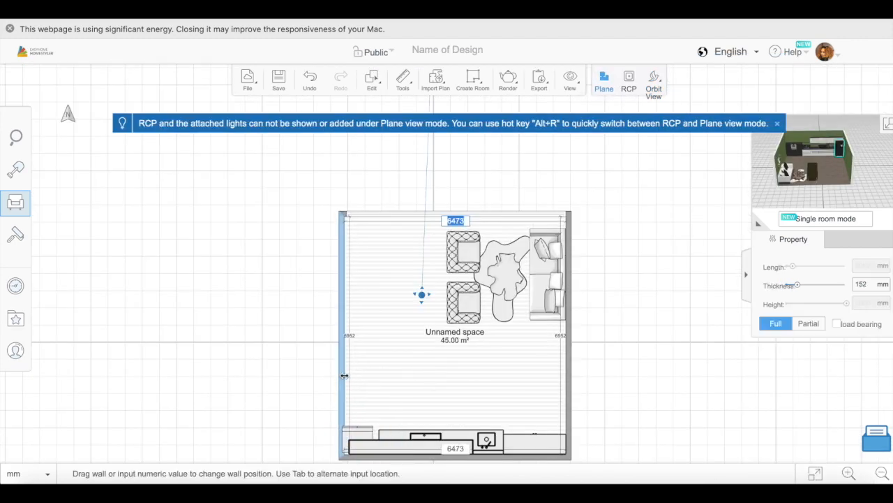
pyautogui.click(654, 84)
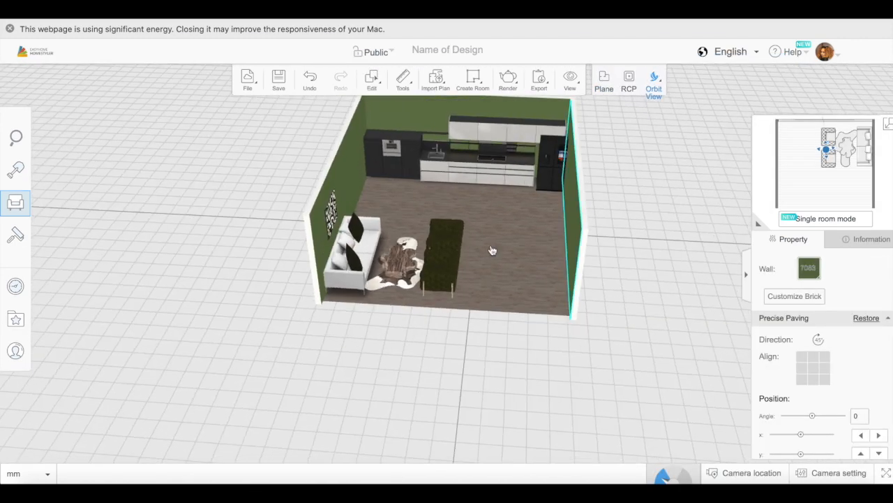
pyautogui.click(551, 166)
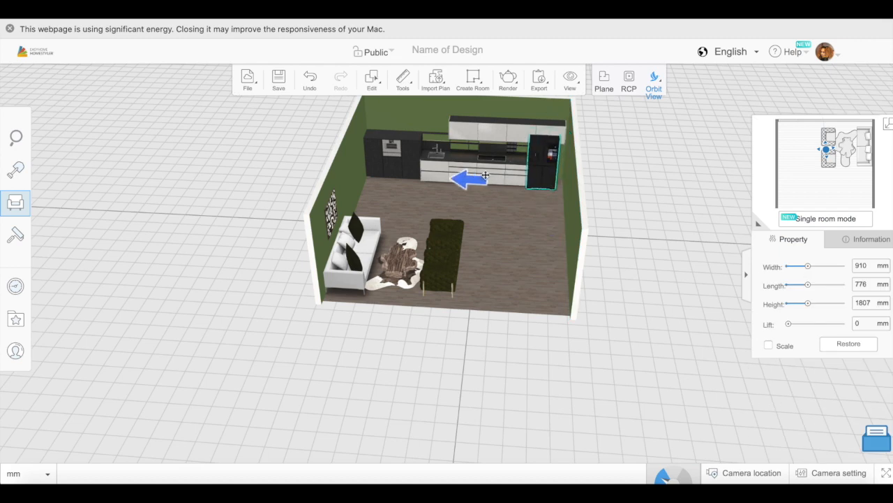
# - Raise the height of the kitchen cabinet set to 2677 mm
pyautogui.moveTo(522, 216); pyautogui.dragTo(564, 325)
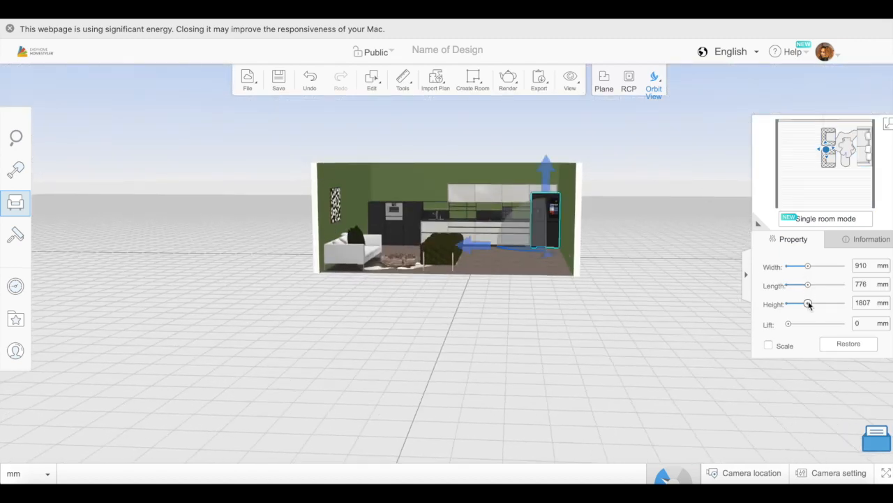
pyautogui.click(486, 195)
pyautogui.moveTo(807, 305); pyautogui.dragTo(812, 305)
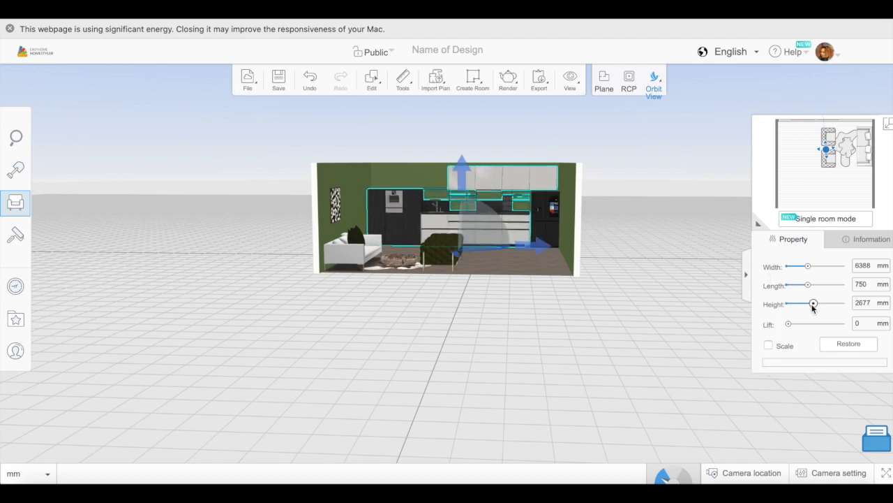
pyautogui.click(640, 336)
# - Add the Contemporary White and Gray Kitchen Island from the base cabinets and position it parallel to the kitchen cabinets
pyautogui.moveTo(640, 335); pyautogui.dragTo(544, 333)
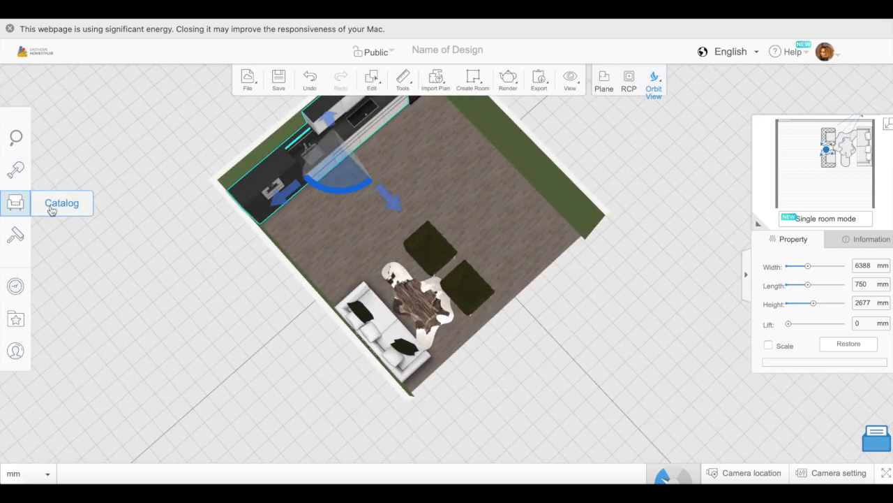
pyautogui.click(16, 202)
pyautogui.click(203, 388)
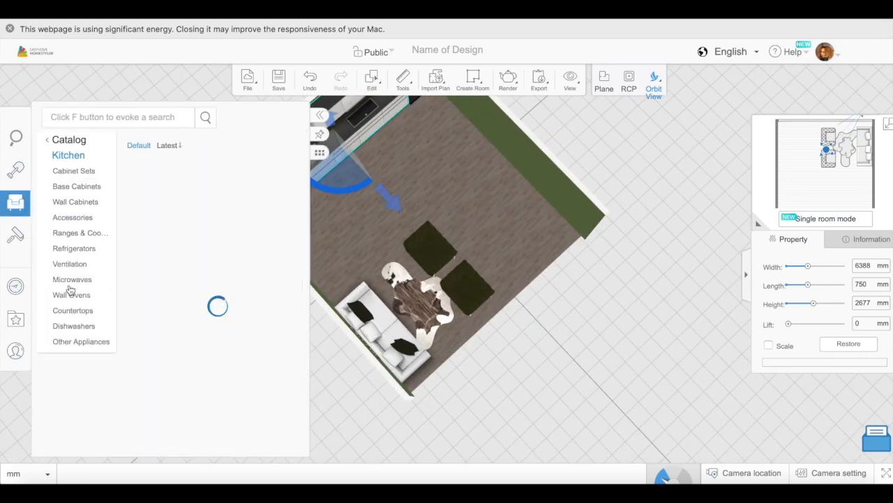
pyautogui.scroll(-10, 215, 269)
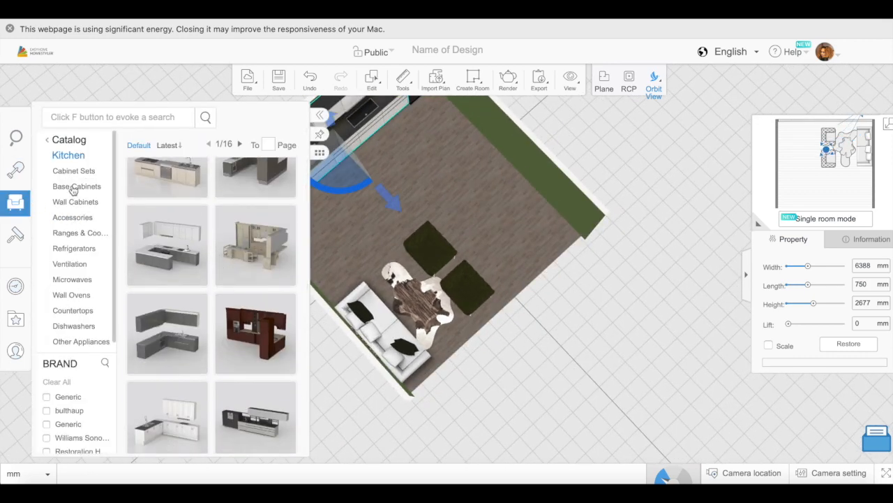
pyautogui.click(74, 192)
pyautogui.moveTo(205, 351)
pyautogui.scroll(-3, 209, 363)
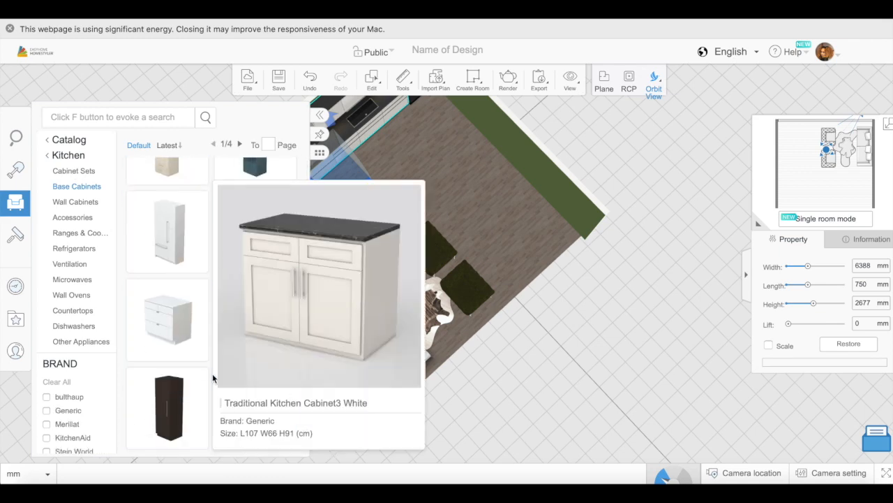
pyautogui.scroll(-10, 213, 377)
pyautogui.moveTo(246, 298); pyautogui.dragTo(357, 165)
pyautogui.moveTo(566, 285); pyautogui.dragTo(518, 303)
pyautogui.moveTo(478, 166); pyautogui.dragTo(504, 174)
# - Place the favorite black and gold bar stool 116 at the sofa-side end of the island's seating side
pyautogui.moveTo(588, 366); pyautogui.dragTo(670, 280)
pyautogui.click(16, 319)
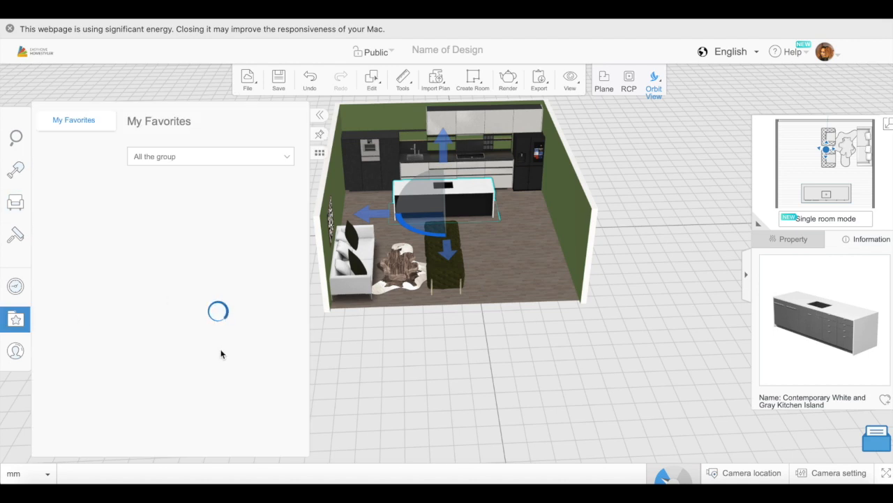
pyautogui.scroll(-5, 209, 353)
pyautogui.moveTo(260, 240); pyautogui.dragTo(548, 250)
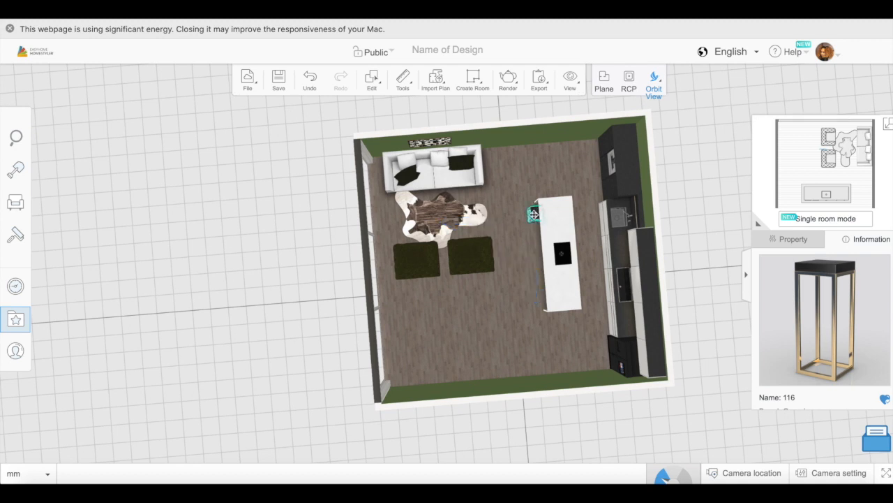
# - Duplicate the bar stool five times and line up the copies along the island's seating side
pyautogui.click(372, 81)
pyautogui.click(404, 163)
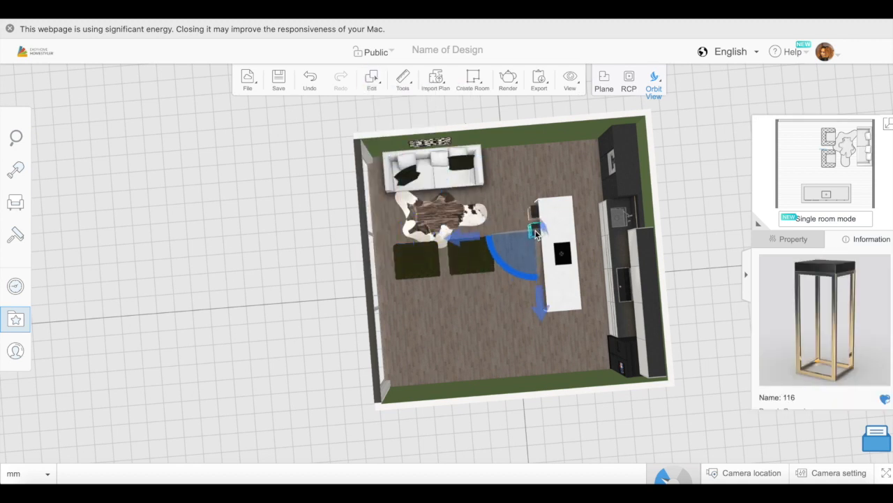
pyautogui.click(372, 80)
pyautogui.click(405, 164)
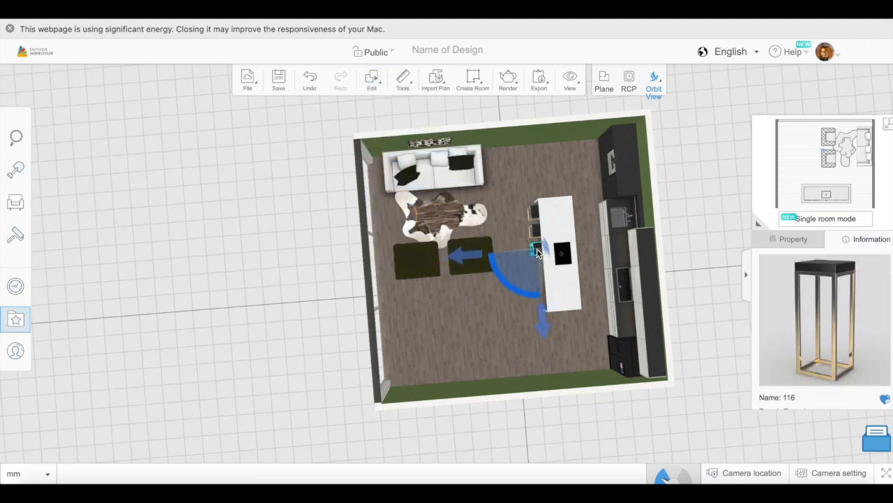
pyautogui.click(372, 80)
pyautogui.click(405, 163)
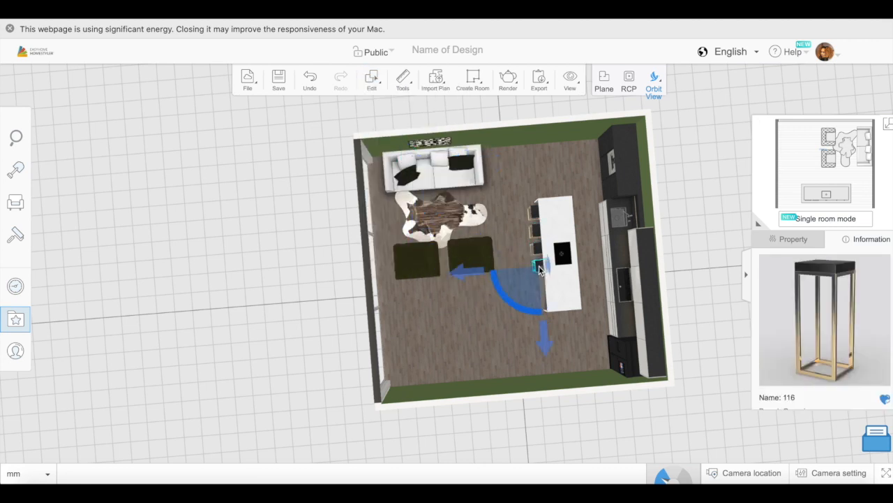
pyautogui.click(372, 80)
pyautogui.click(405, 163)
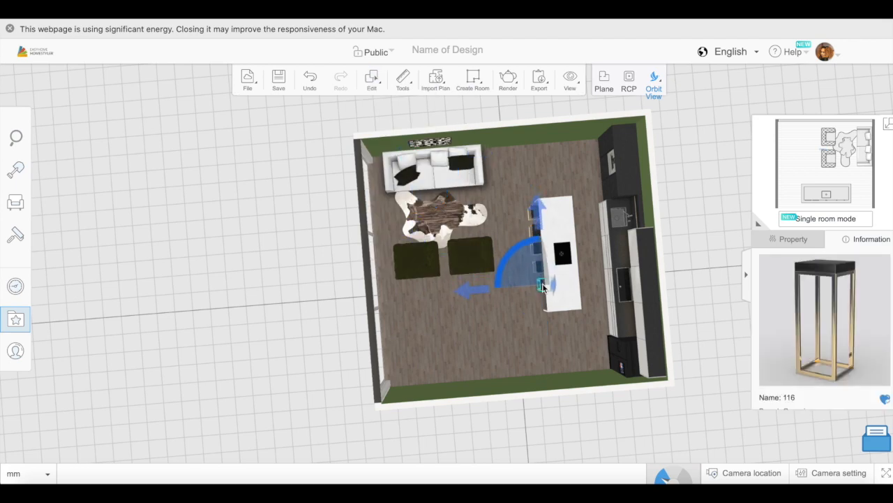
pyautogui.click(372, 80)
pyautogui.click(406, 163)
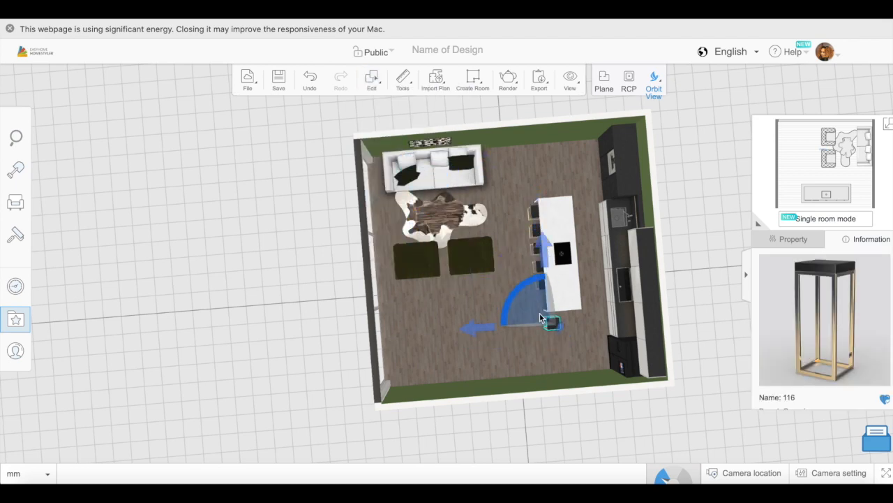
# - Place the favorite dining set C01, a black table with six white chairs, in the open area behind the armchairs
pyautogui.moveTo(338, 354); pyautogui.dragTo(209, 335)
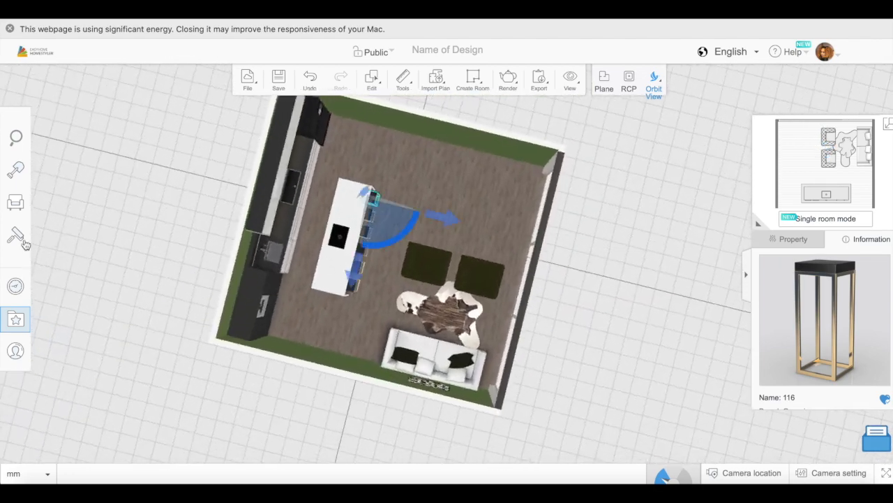
pyautogui.click(16, 319)
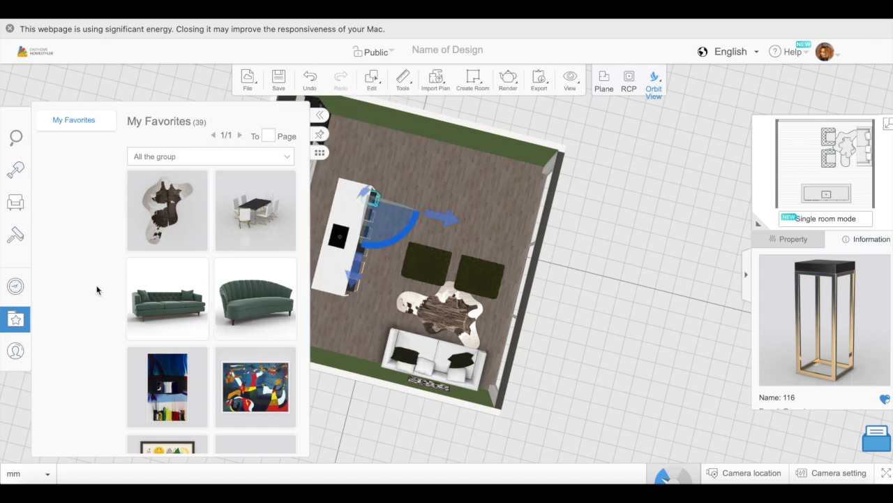
pyautogui.click(251, 209)
pyautogui.click(471, 198)
pyautogui.moveTo(471, 198); pyautogui.dragTo(467, 195)
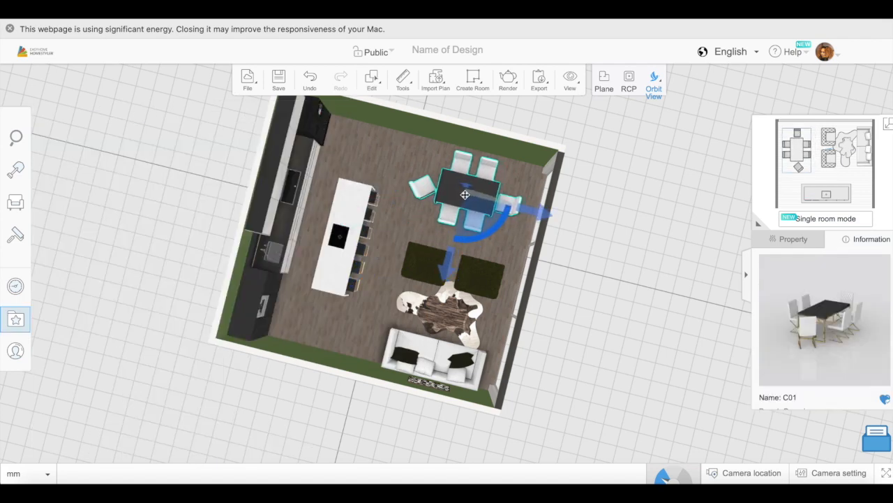
# - Place a flat-screen television from the Electronics catalog on the green wall behind the dining set
pyautogui.moveTo(570, 306); pyautogui.dragTo(598, 267)
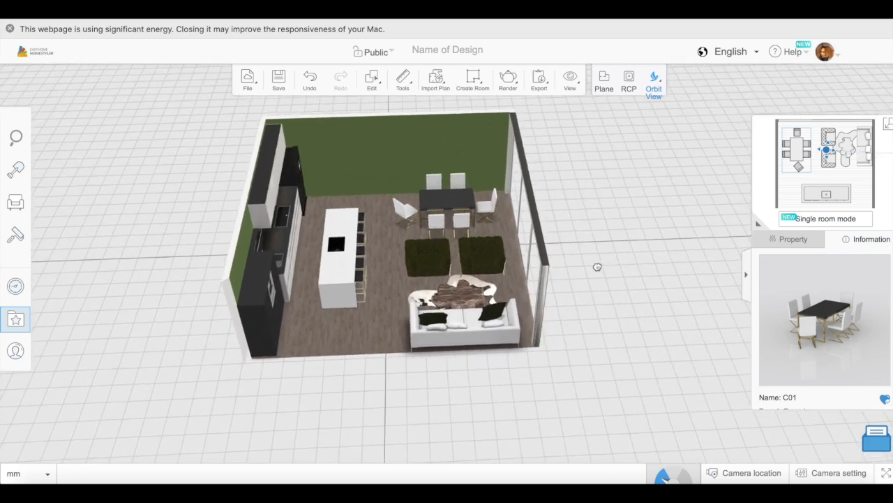
pyautogui.click(15, 202)
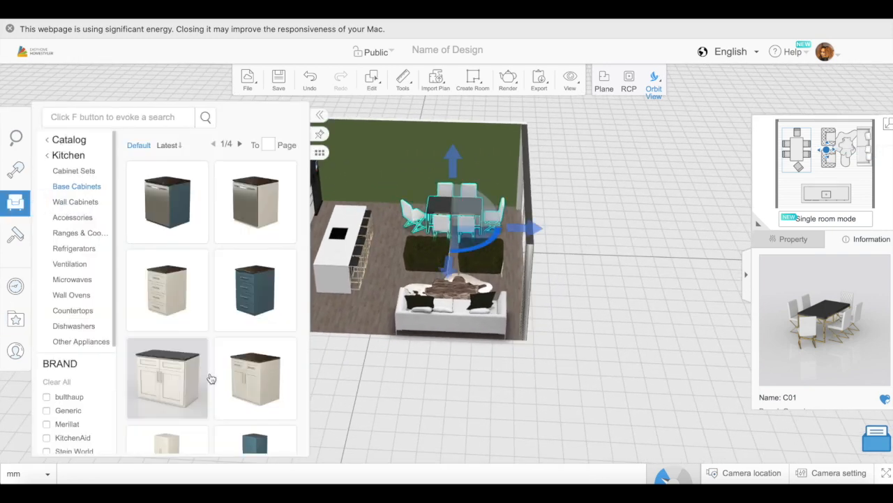
pyautogui.scroll(-8, 210, 376)
pyautogui.scroll(2, 171, 319)
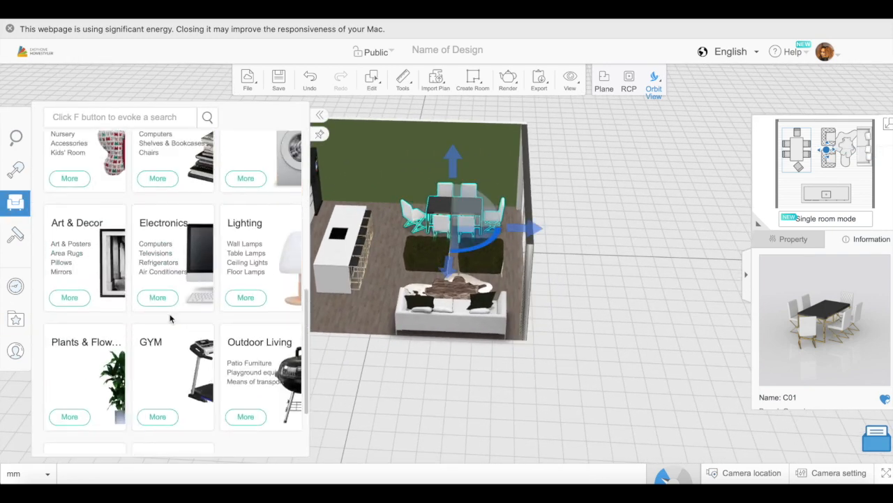
pyautogui.click(162, 254)
pyautogui.scroll(-3, 216, 223)
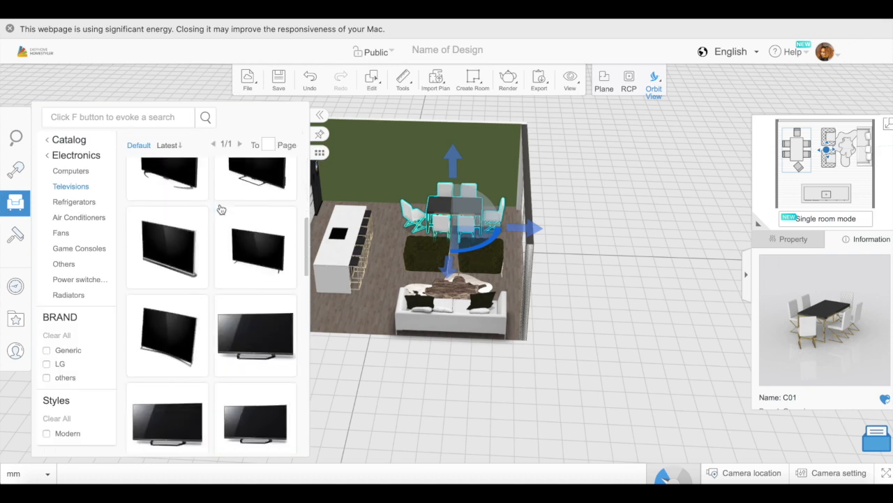
pyautogui.moveTo(187, 217); pyautogui.dragTo(459, 162)
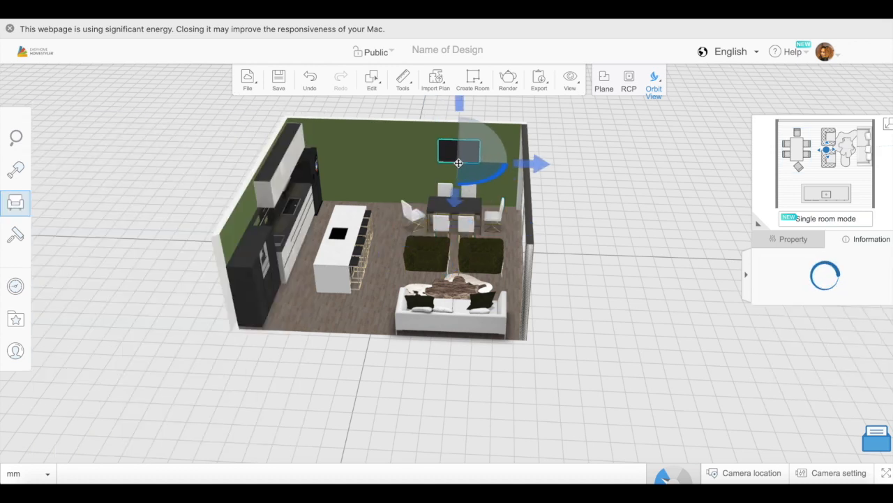
# - Resize the television to 1479 mm wide and 897 mm high, and set its lift to 1309 mm
pyautogui.moveTo(594, 255); pyautogui.dragTo(569, 291)
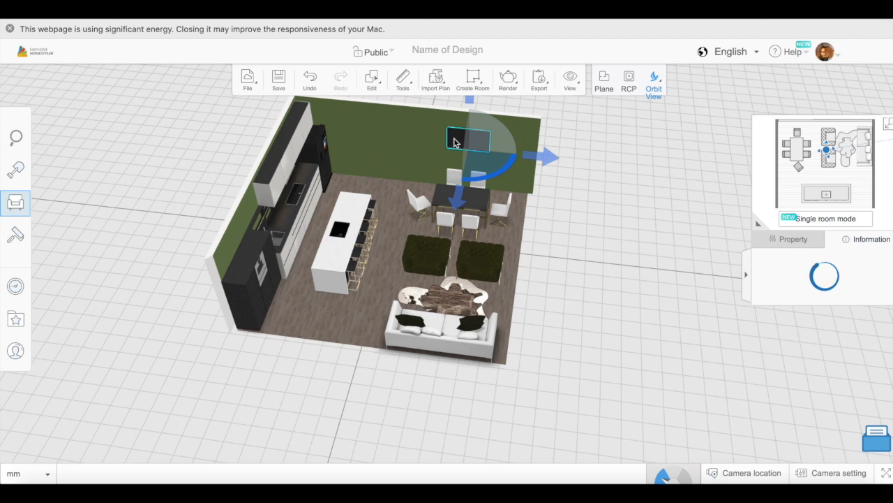
pyautogui.click(802, 237)
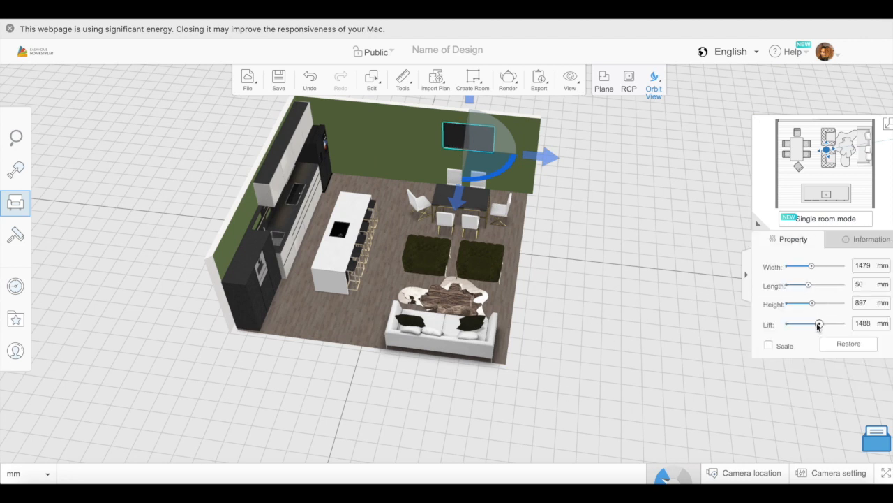
pyautogui.moveTo(576, 335); pyautogui.dragTo(413, 300)
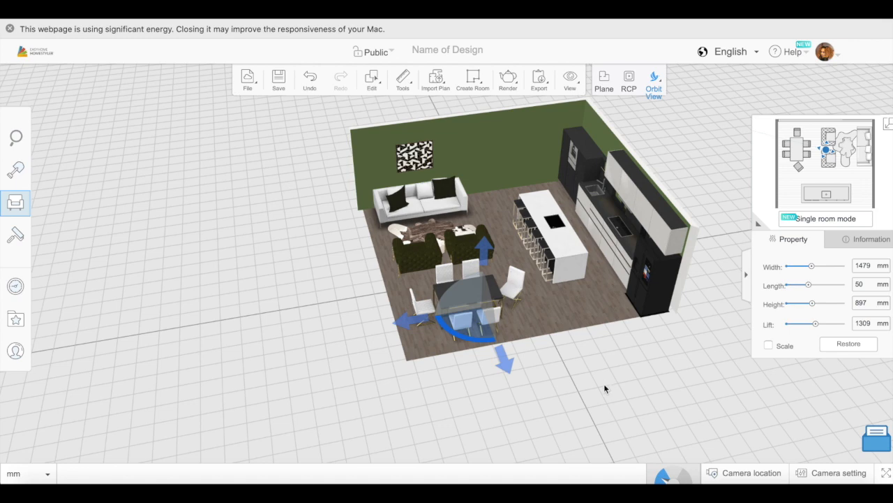
# - Place a doorway-style wall opening in the green wall between the sofa and the kitchen cabinets
pyautogui.moveTo(605, 384); pyautogui.dragTo(564, 411)
pyautogui.click(45, 183)
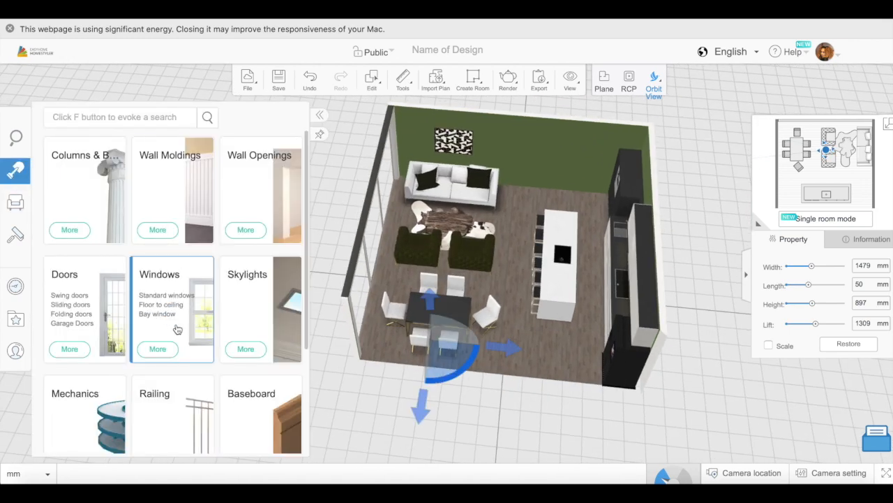
pyautogui.scroll(-1, 177, 329)
pyautogui.click(245, 201)
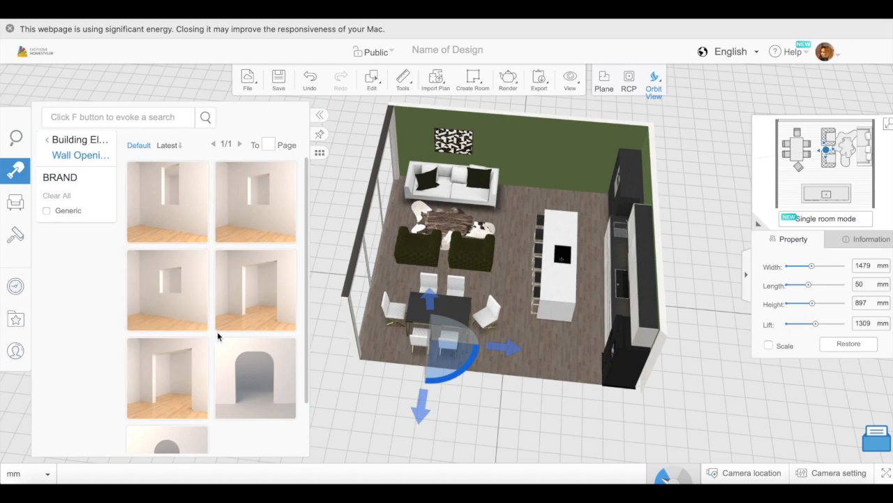
pyautogui.click(256, 290)
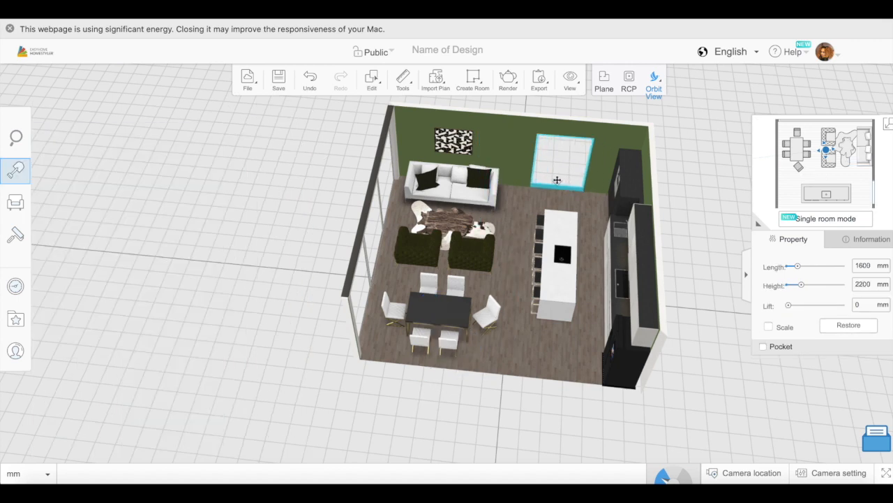
pyautogui.click(438, 407)
# - Select the wall opening beside the sofa in the plan and delete it
pyautogui.moveTo(438, 408); pyautogui.dragTo(470, 343)
pyautogui.click(572, 151)
pyautogui.click(574, 153)
pyautogui.click(604, 81)
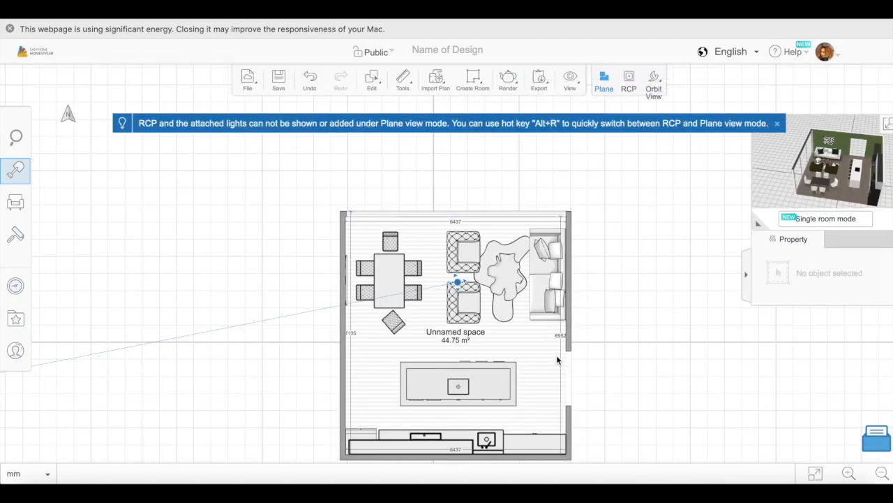
pyautogui.click(569, 373)
pyautogui.click(654, 81)
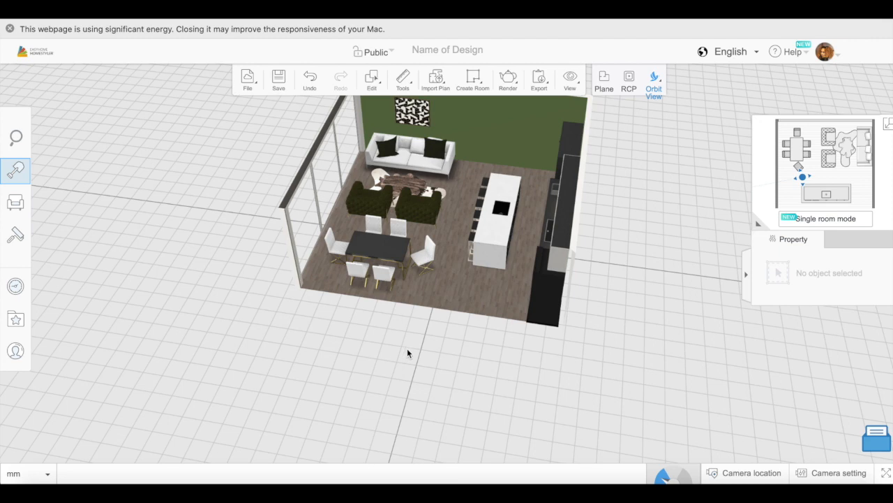
# - Add a dark single swing door to the green wall between the sofa and the kitchen cabinets
pyautogui.click(39, 178)
pyautogui.scroll(-1, 175, 295)
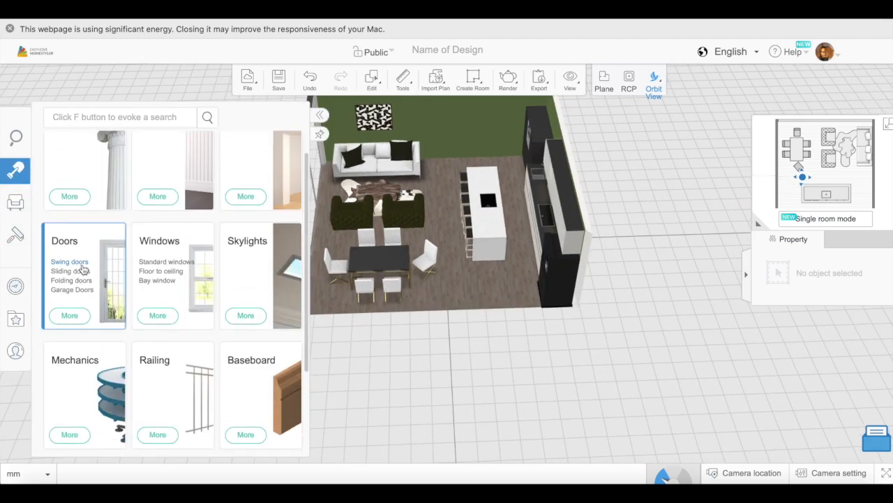
pyautogui.click(80, 267)
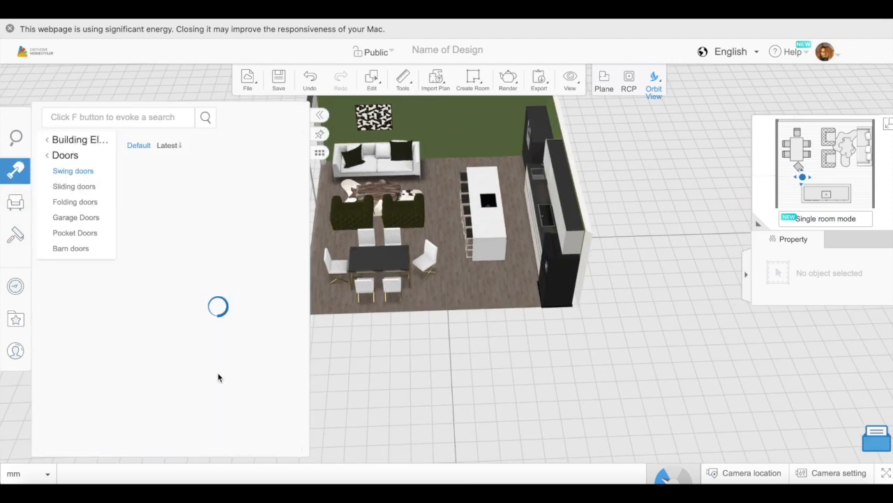
pyautogui.scroll(-5, 212, 379)
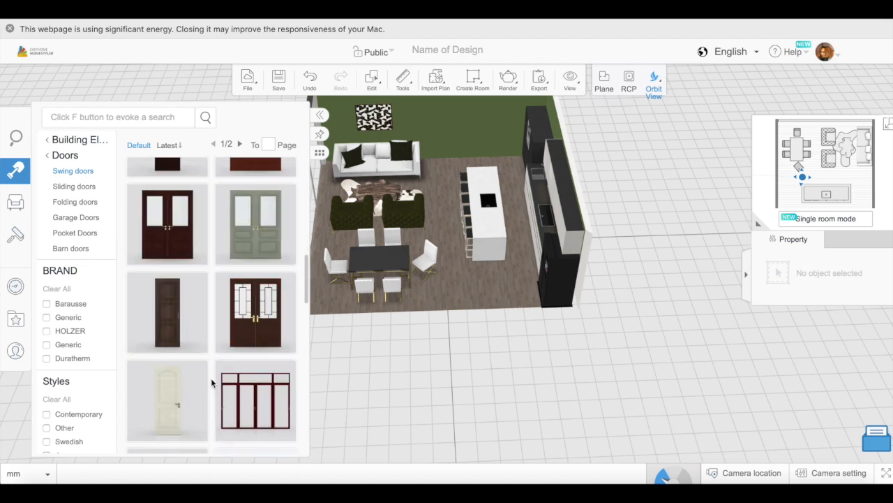
pyautogui.scroll(-10, 212, 382)
pyautogui.scroll(1, 243, 359)
pyautogui.click(258, 366)
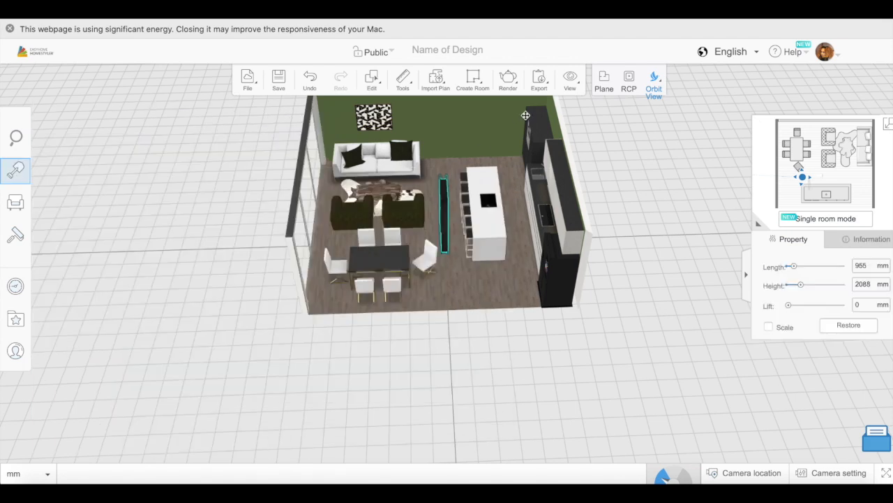
pyautogui.click(479, 145)
# - Place the leafy green plant in the tall black pot against the television wall, on the kitchen side of the dining set
pyautogui.moveTo(460, 363); pyautogui.dragTo(504, 366)
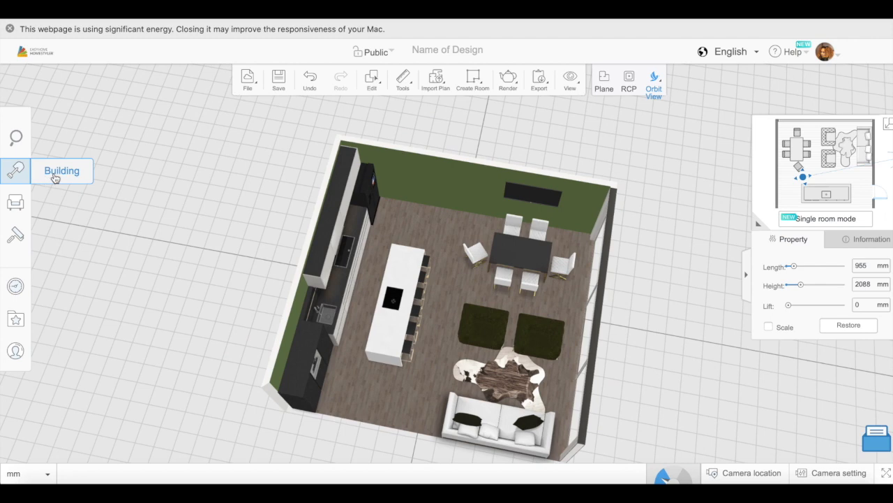
pyautogui.click(15, 203)
pyautogui.scroll(-5, 118, 299)
pyautogui.scroll(-4, 118, 299)
pyautogui.click(84, 279)
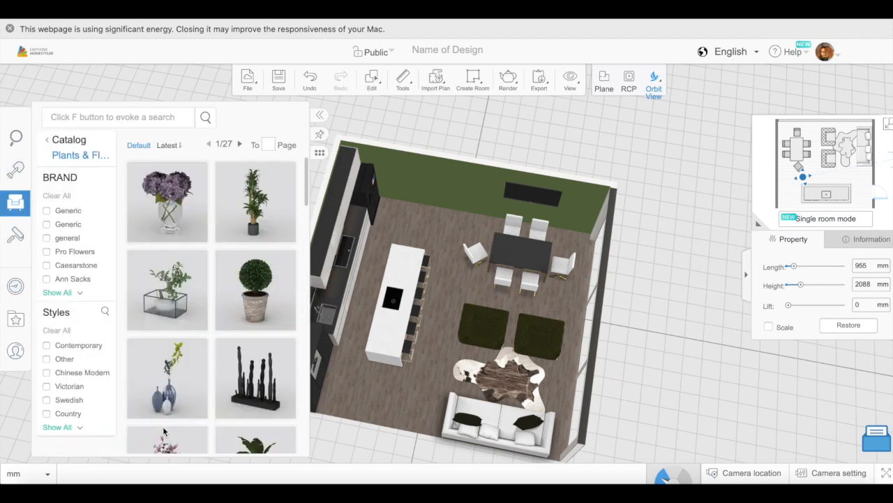
pyautogui.scroll(-10, 211, 344)
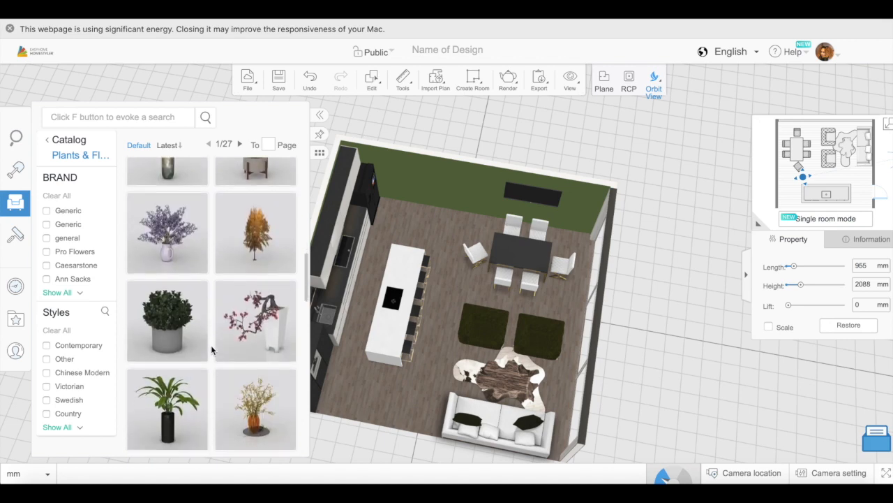
pyautogui.moveTo(220, 258); pyautogui.dragTo(485, 225)
# - Set the potted plant's lift to 0 mm to stand it on the floor
pyautogui.moveTo(645, 378); pyautogui.dragTo(644, 301)
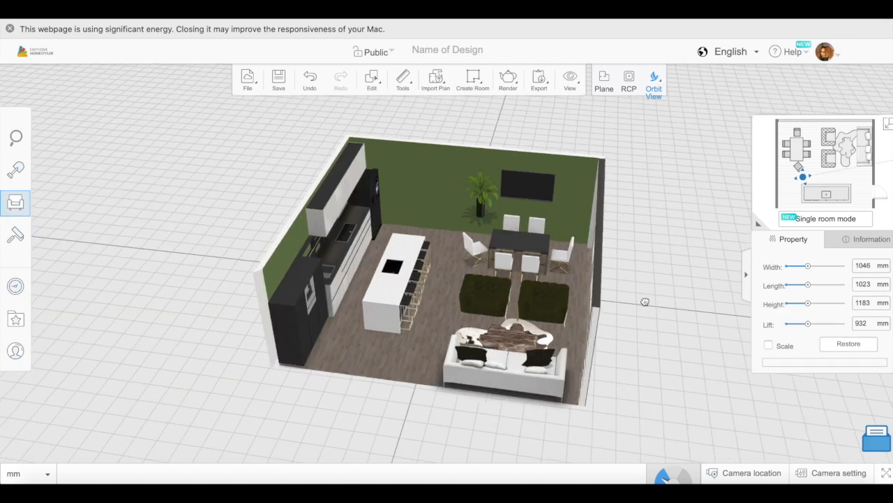
pyautogui.moveTo(807, 323); pyautogui.dragTo(762, 324)
pyautogui.moveTo(635, 379); pyautogui.dragTo(640, 419)
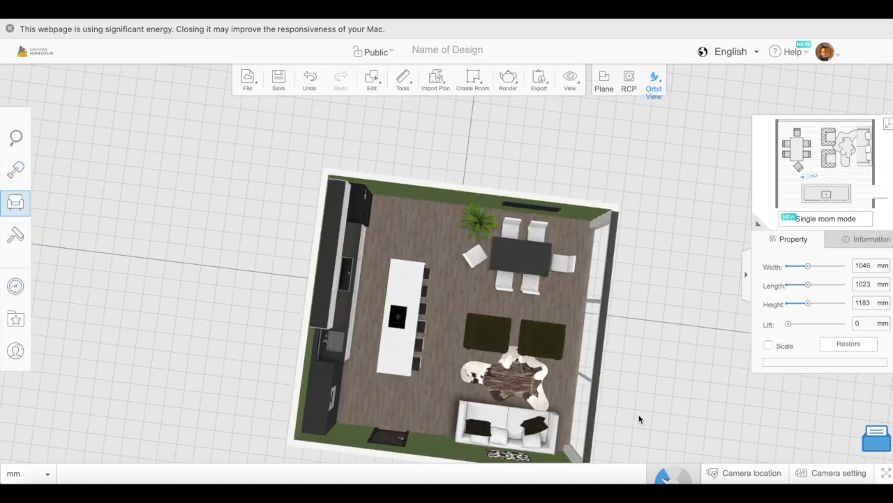
# - Duplicate the potted plant and place the copy in the corner between the television wall and the windows
pyautogui.click(372, 78)
pyautogui.click(401, 163)
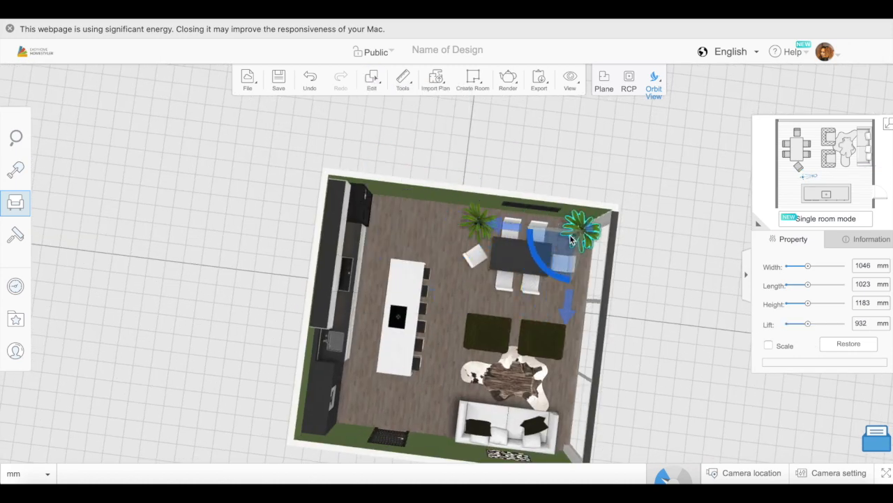
pyautogui.moveTo(670, 362); pyautogui.dragTo(673, 318)
# - Delete both potted plants beside the dining set
pyautogui.press('Delete')
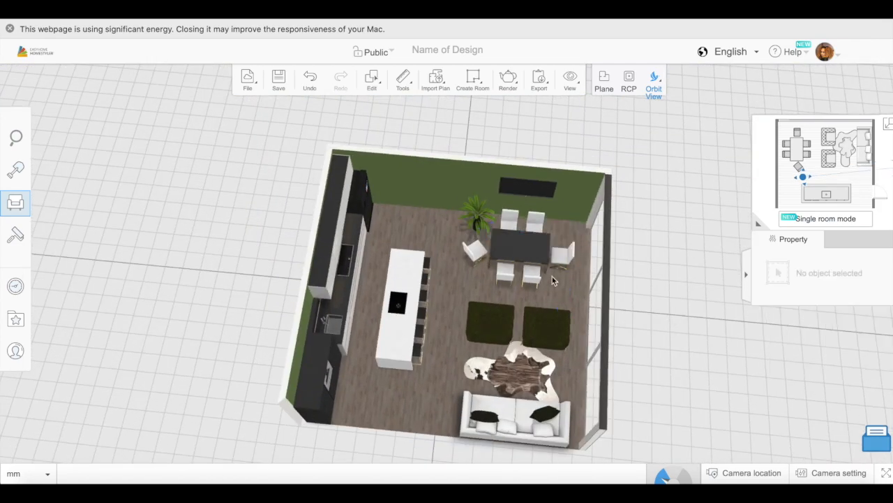
pyautogui.click(481, 219)
pyautogui.click(477, 208)
pyautogui.press('Delete')
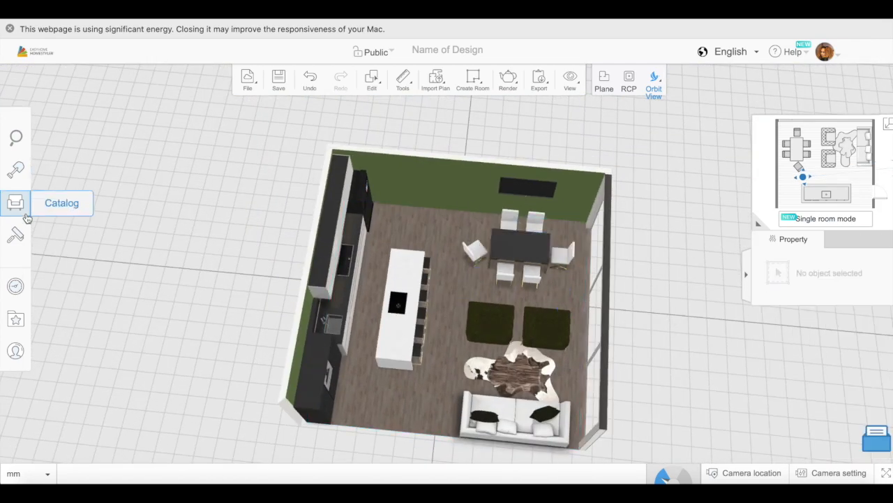
# - Try another plant from the Plants & Flowers catalog between the island and the dining set, and remove it
pyautogui.click(15, 202)
pyautogui.moveTo(202, 349)
pyautogui.scroll(-10, 209, 363)
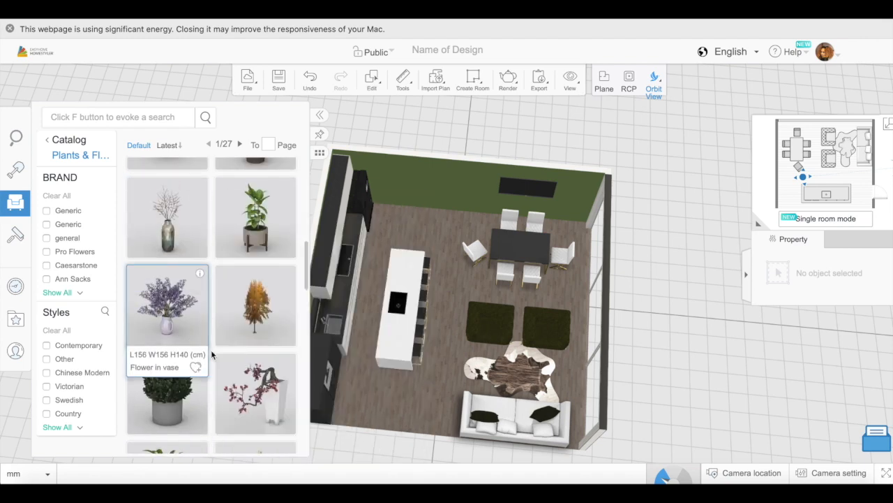
pyautogui.click(193, 340)
pyautogui.click(442, 243)
pyautogui.press('Delete')
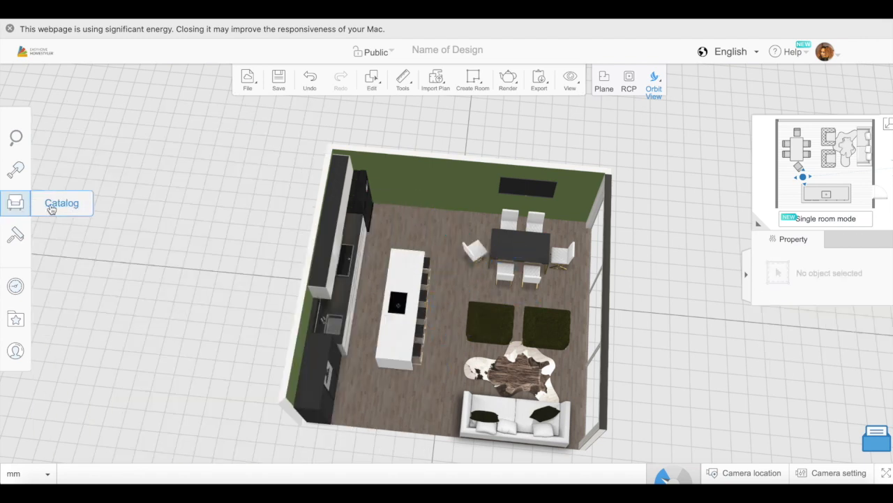
pyautogui.click(51, 209)
pyautogui.scroll(-5, 206, 353)
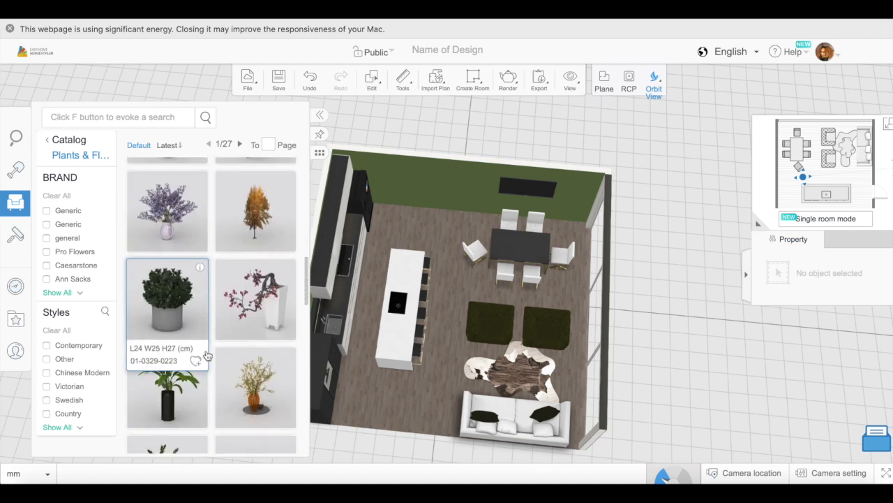
pyautogui.click(256, 279)
pyautogui.click(159, 231)
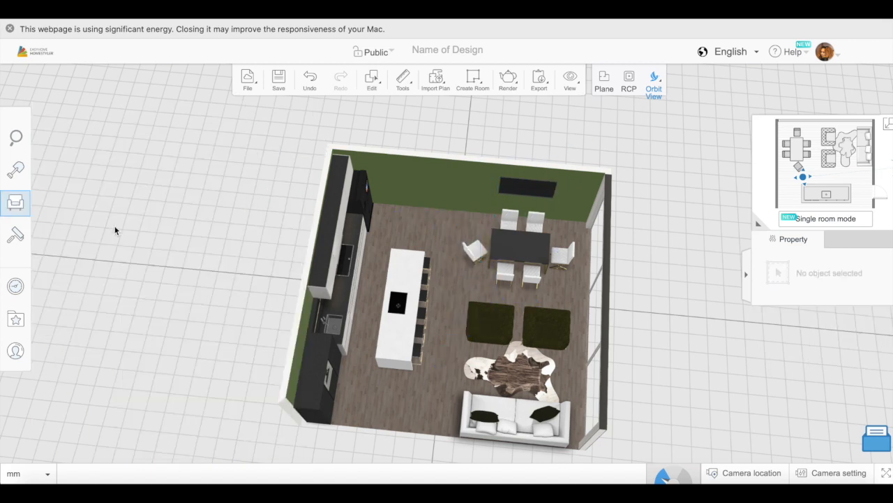
pyautogui.click(50, 209)
pyautogui.scroll(-8, 213, 373)
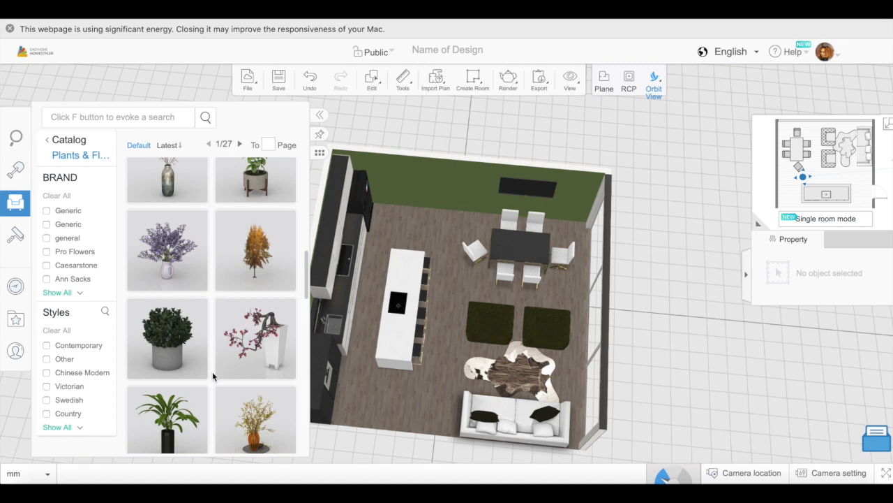
pyautogui.scroll(-10, 212, 373)
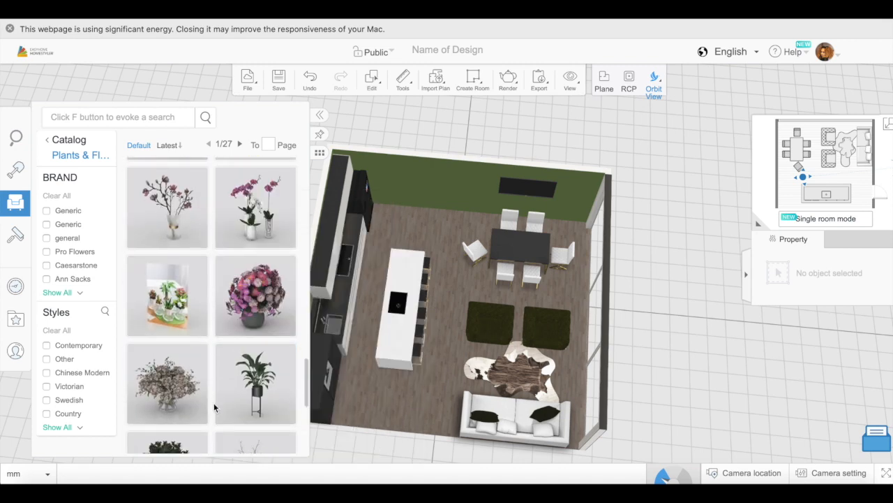
pyautogui.scroll(-3, 214, 407)
pyautogui.click(269, 256)
pyautogui.press('Escape')
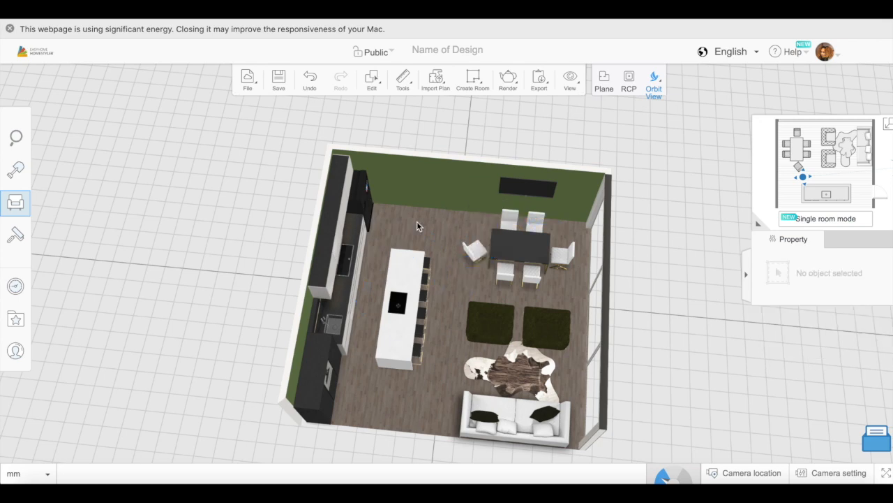
# - Place a green potted plant from page 2 of the plant catalog against the television wall, on the kitchen side of the television
pyautogui.click(50, 203)
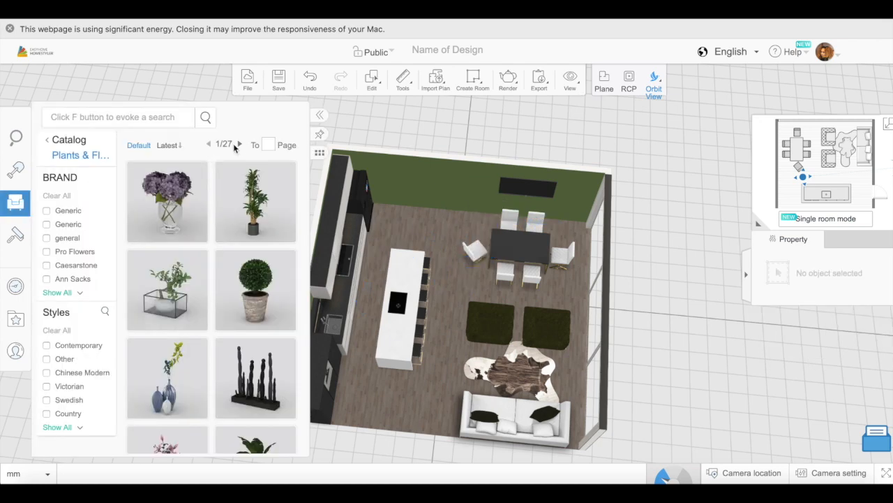
pyautogui.click(236, 145)
pyautogui.scroll(-2, 213, 242)
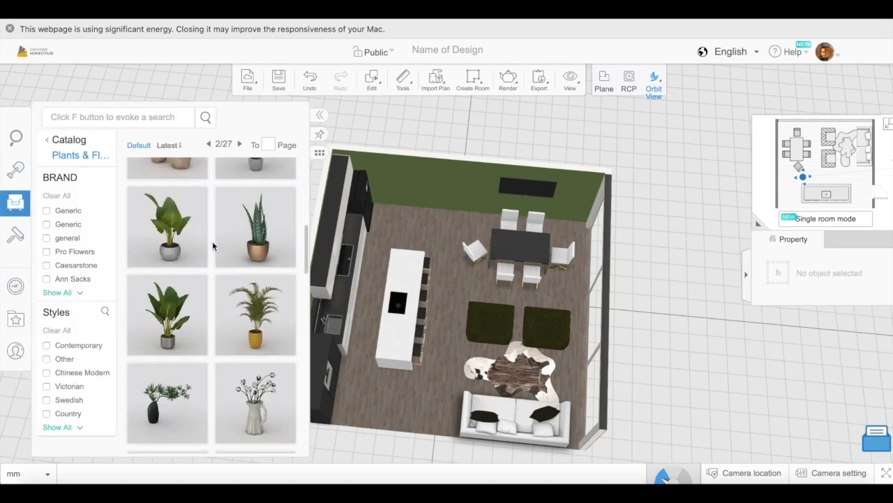
pyautogui.scroll(-2, 213, 241)
pyautogui.click(239, 252)
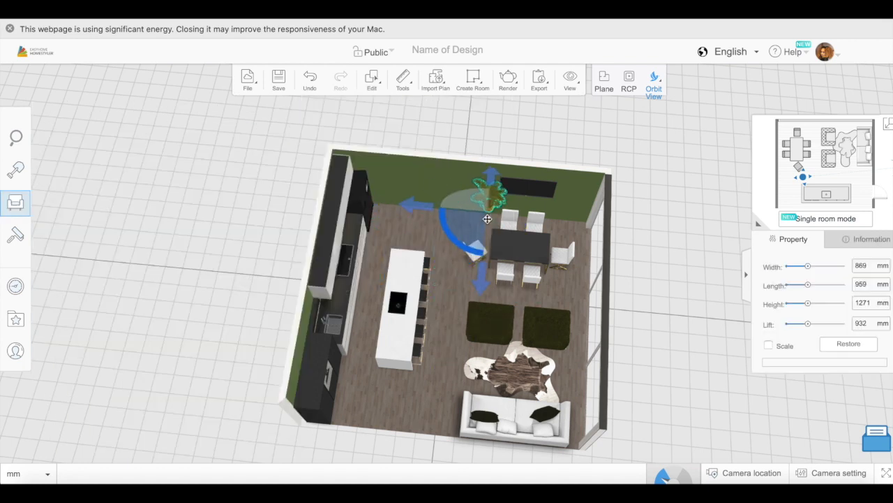
# - Delete the plant beside the television and place a potted plant from the catalog there again, with its lift at 0 mm
pyautogui.press('Delete')
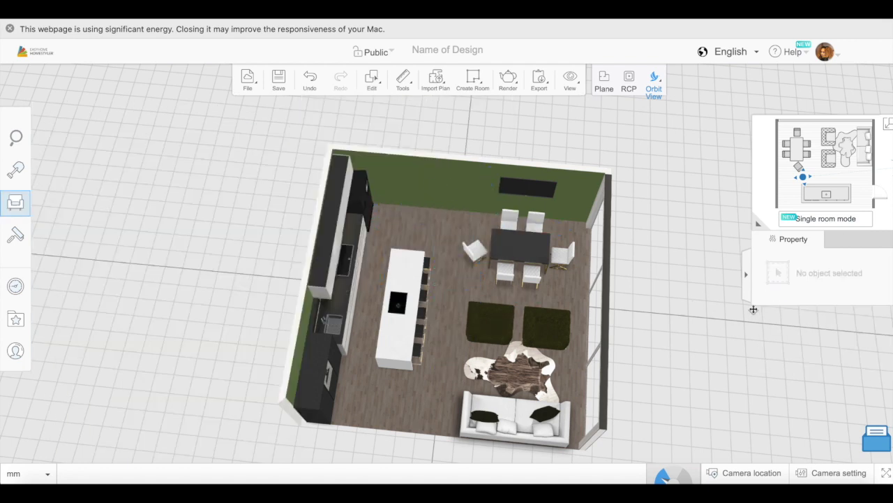
pyautogui.click(50, 206)
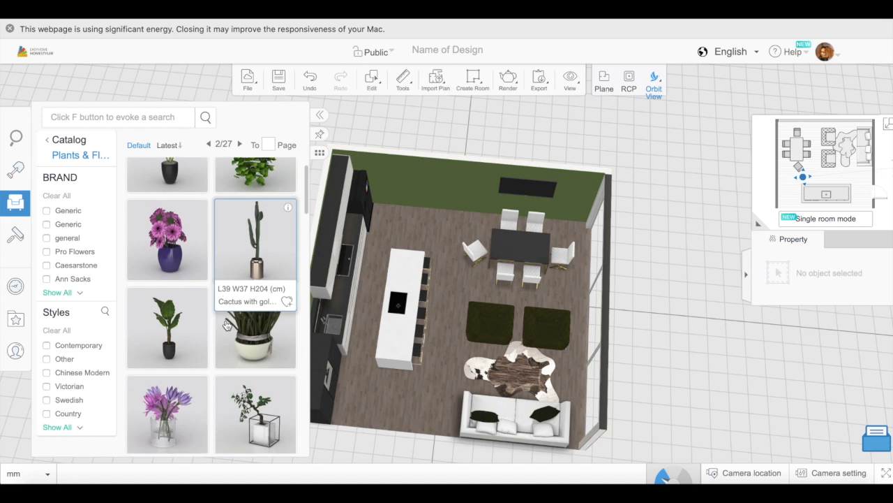
pyautogui.scroll(-4, 229, 323)
pyautogui.click(227, 326)
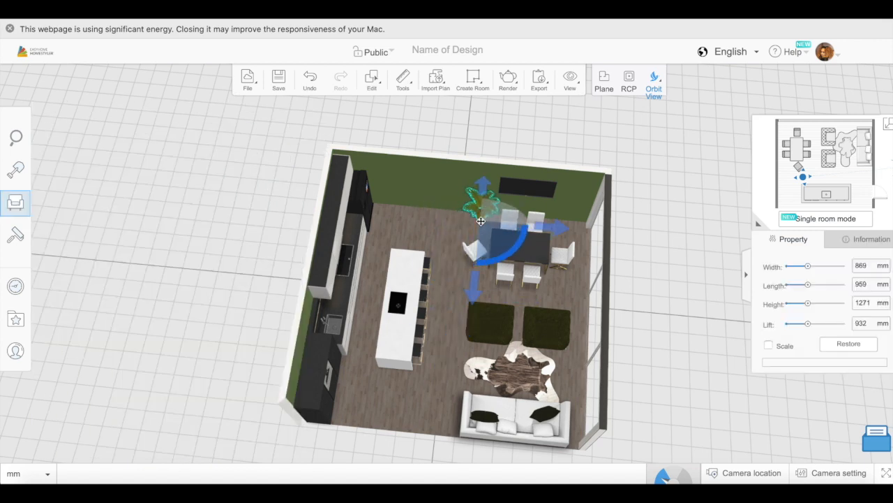
pyautogui.moveTo(654, 337); pyautogui.dragTo(638, 446)
pyautogui.moveTo(607, 401); pyautogui.dragTo(616, 294)
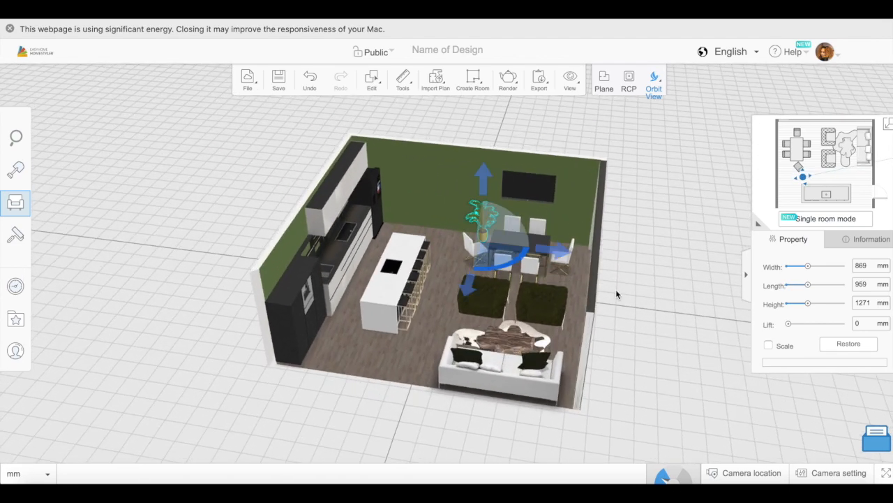
# - Duplicate the potted plant, place the copy against the television wall on the window side, and set its lift to 0 mm
pyautogui.click(372, 79)
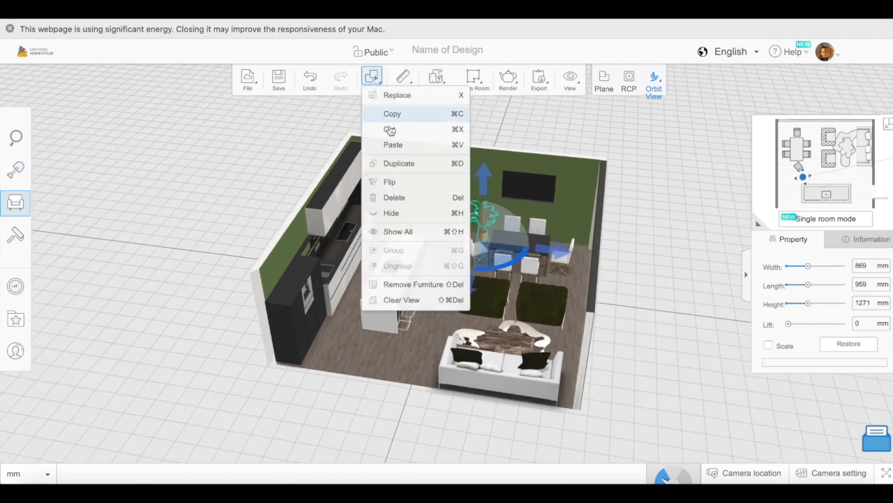
pyautogui.click(405, 166)
pyautogui.moveTo(493, 189); pyautogui.dragTo(567, 252)
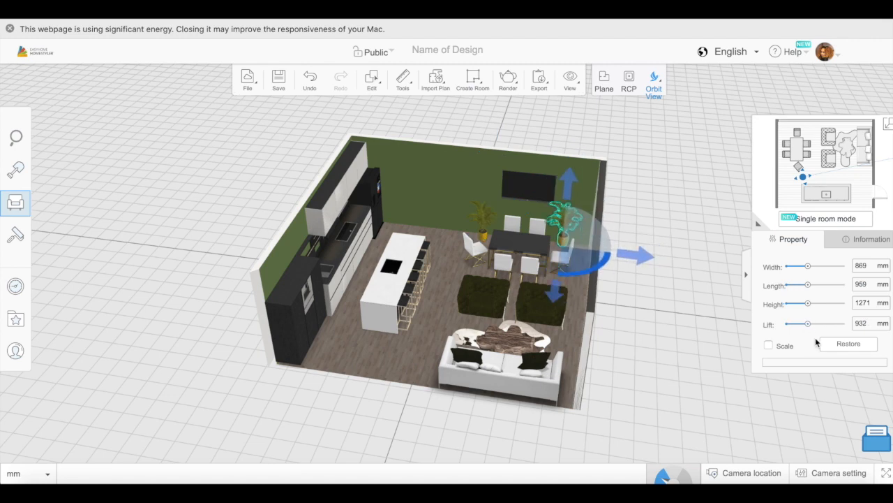
pyautogui.moveTo(808, 323); pyautogui.dragTo(761, 321)
pyautogui.moveTo(553, 324); pyautogui.dragTo(555, 292)
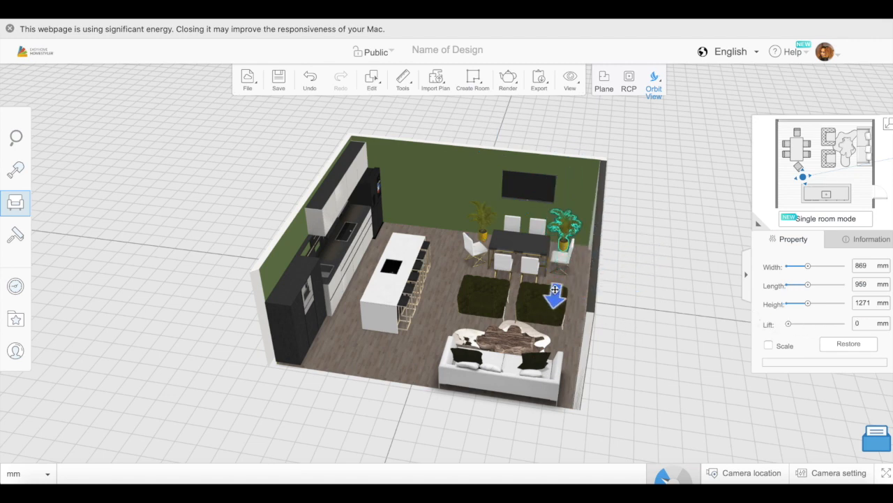
pyautogui.moveTo(670, 249); pyautogui.dragTo(645, 400)
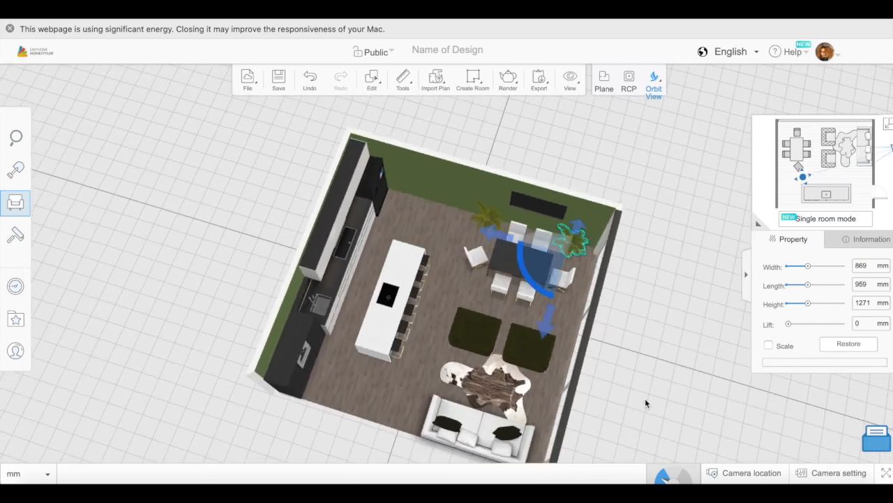
pyautogui.click(645, 400)
# - Place a dark-framed Living Room mirror against the television wall between the refrigerator and the plant, and set its width to 946 mm
pyautogui.click(49, 202)
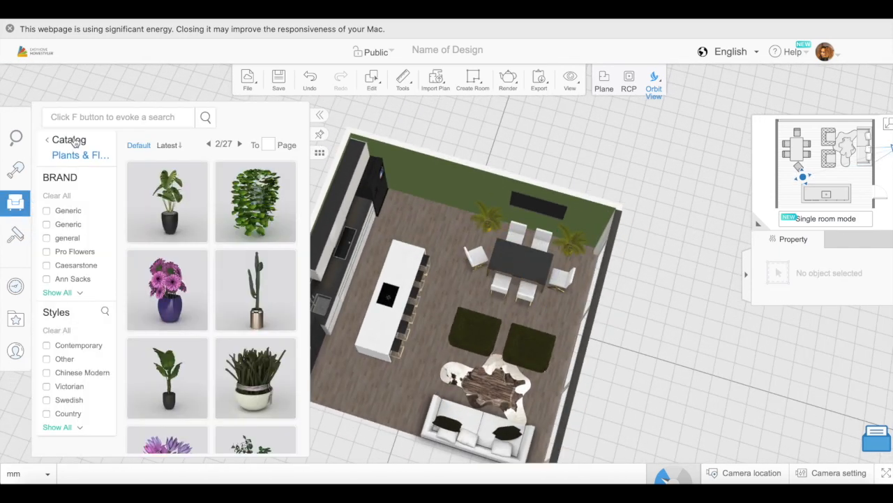
pyautogui.click(70, 142)
pyautogui.scroll(-1, 152, 248)
pyautogui.click(150, 242)
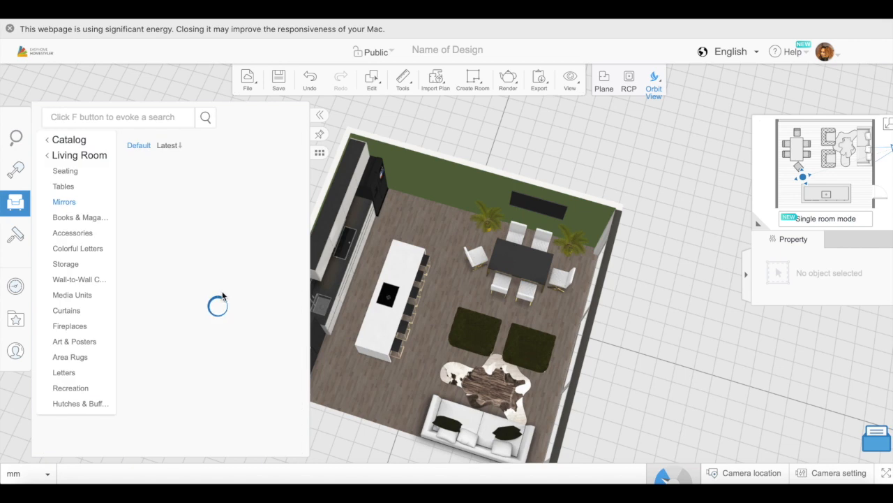
pyautogui.moveTo(160, 290); pyautogui.dragTo(436, 208)
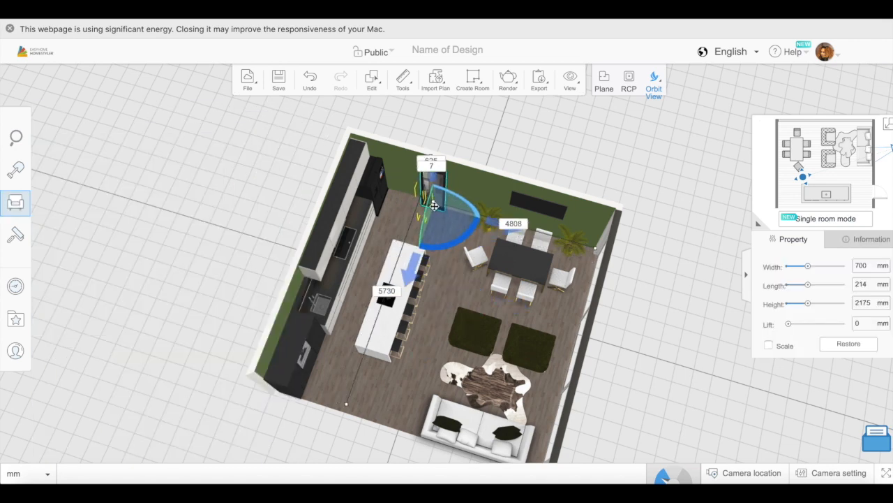
pyautogui.moveTo(608, 394); pyautogui.dragTo(633, 317)
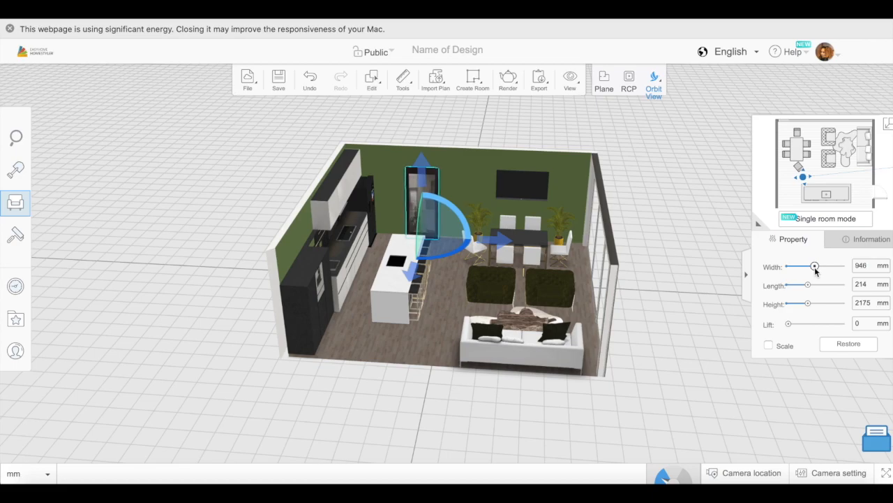
# - Place a branching ceiling light from the Lighting catalog above the coffee table and set its lift to 2115 mm
pyautogui.moveTo(689, 334); pyautogui.dragTo(609, 376)
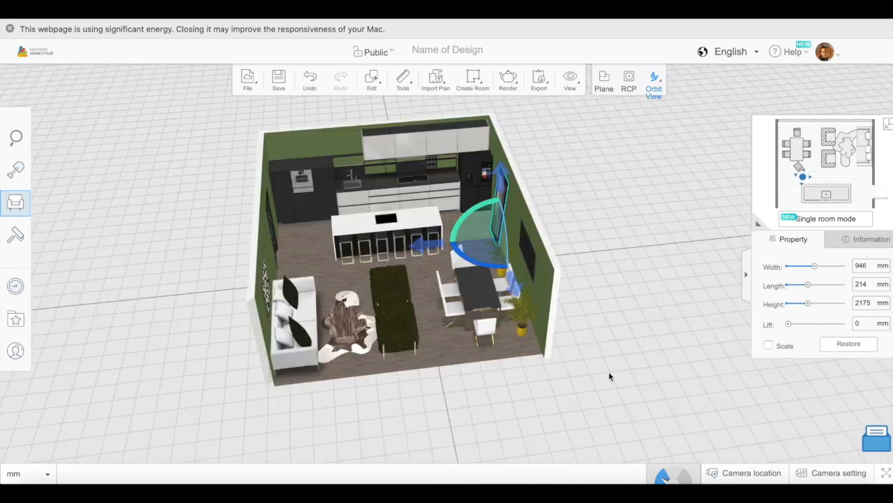
pyautogui.click(16, 202)
pyautogui.click(70, 139)
pyautogui.scroll(-5, 200, 345)
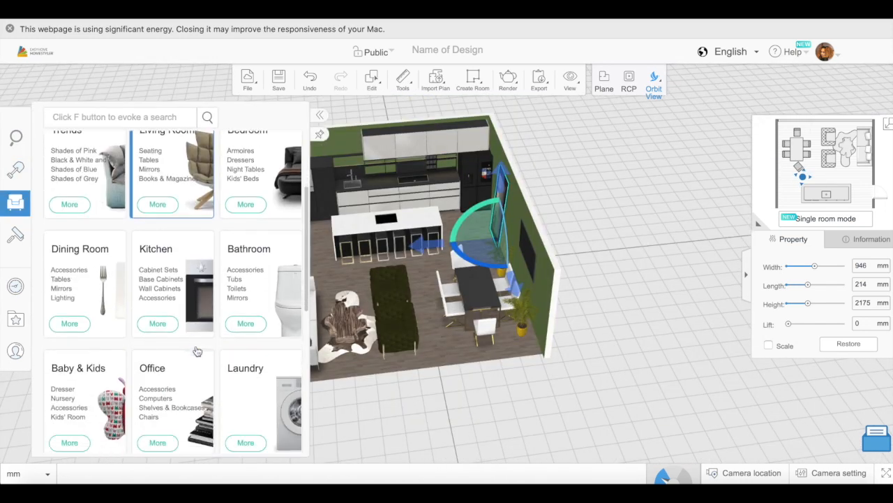
pyautogui.click(247, 291)
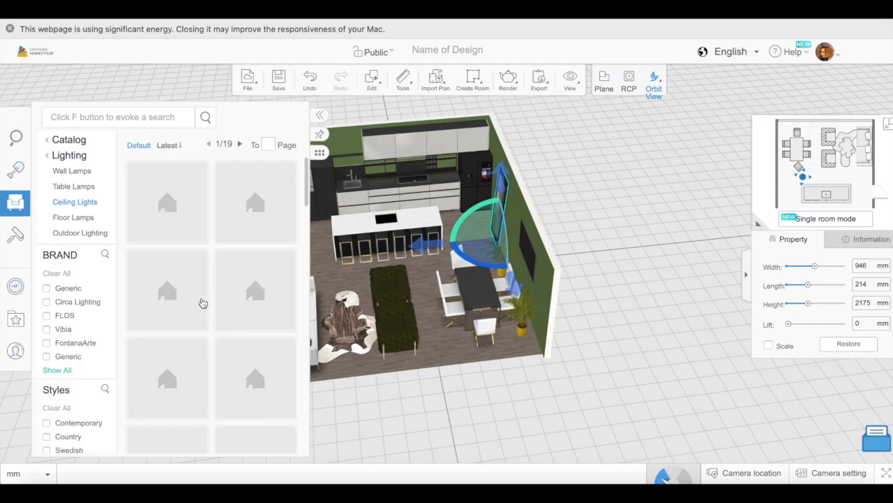
pyautogui.click(233, 313)
pyautogui.click(332, 263)
pyautogui.moveTo(587, 229); pyautogui.dragTo(456, 228)
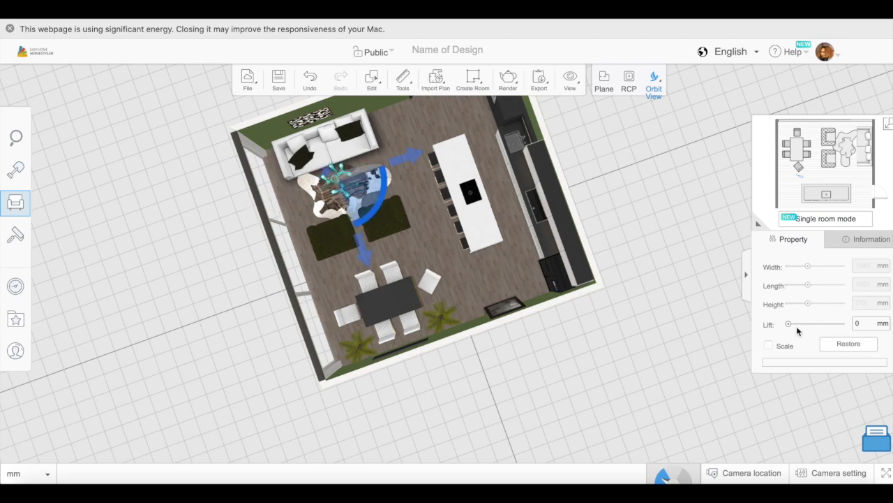
pyautogui.moveTo(651, 382); pyautogui.dragTo(602, 294)
pyautogui.moveTo(789, 323); pyautogui.dragTo(835, 320)
# - Duplicate the branching ceiling light and place the copy above the dining table
pyautogui.moveTo(593, 307); pyautogui.dragTo(529, 459)
pyautogui.moveTo(376, 84)
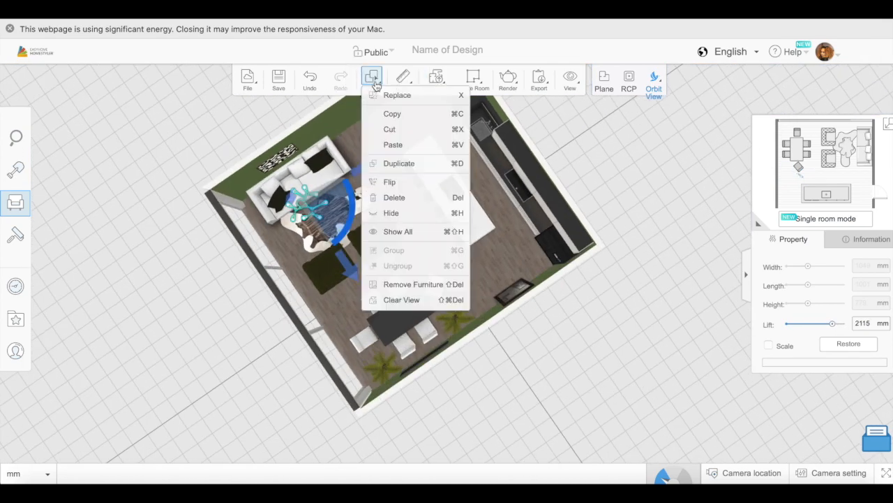
pyautogui.click(399, 163)
pyautogui.click(400, 312)
pyautogui.click(304, 207)
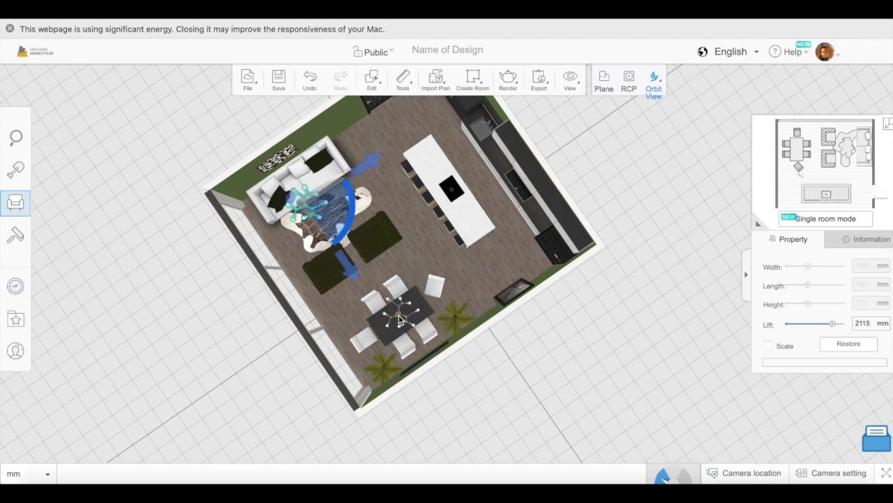
pyautogui.click(399, 319)
# - Add the Light DD-45 ceiling light, set its lift to 2115 mm, and move it above the kitchen island
pyautogui.moveTo(670, 405); pyautogui.dragTo(431, 293)
pyautogui.moveTo(370, 311); pyautogui.dragTo(477, 343)
pyautogui.click(52, 210)
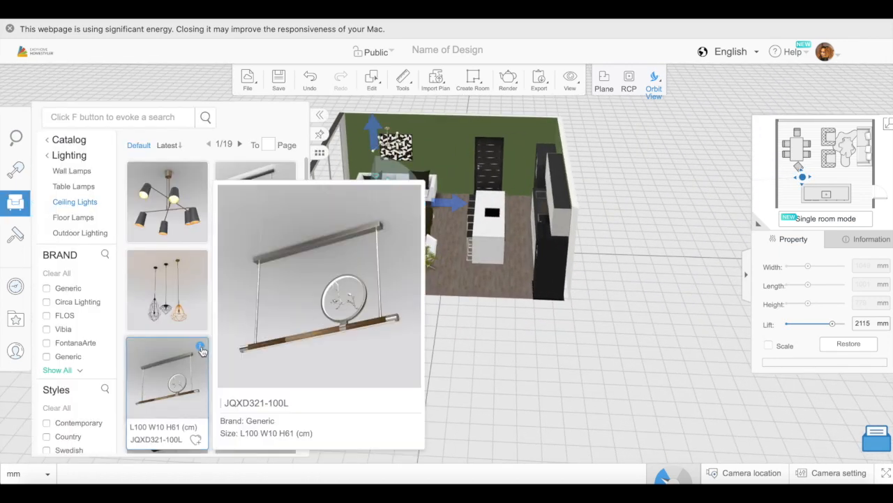
pyautogui.scroll(-2, 211, 367)
pyautogui.scroll(-10, 212, 368)
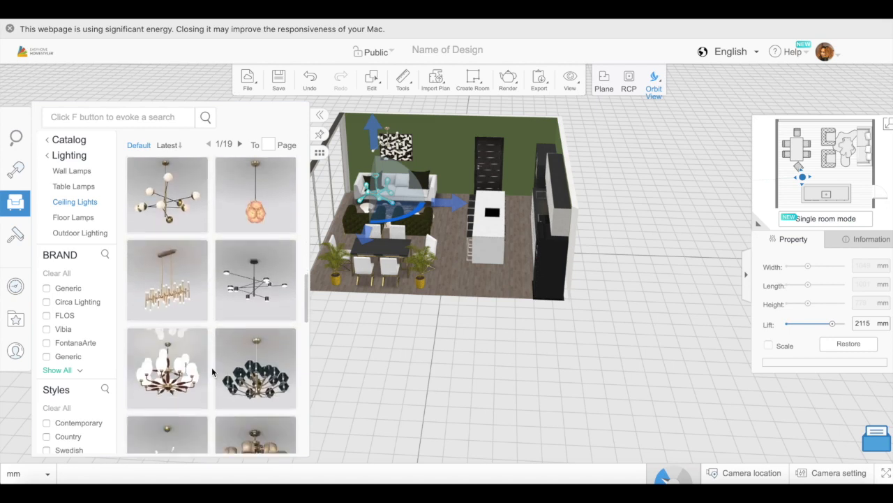
pyautogui.click(167, 280)
pyautogui.write('2115')
pyautogui.moveTo(634, 307); pyautogui.dragTo(637, 401)
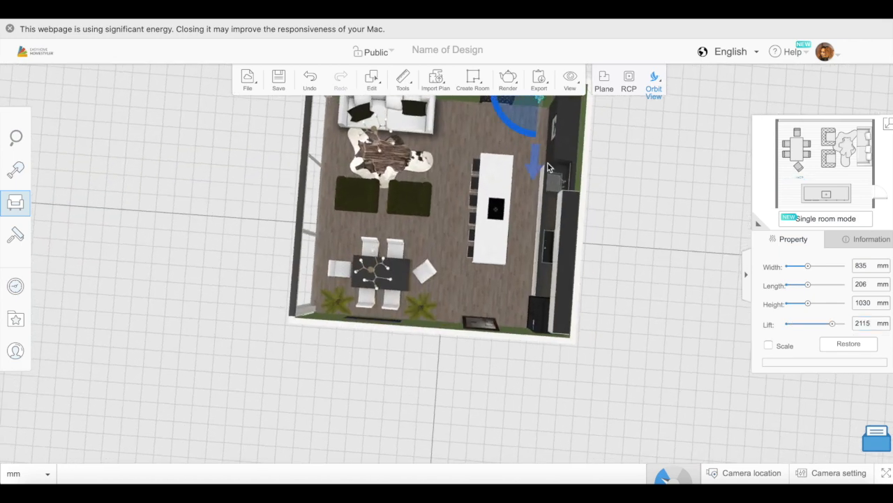
pyautogui.moveTo(656, 283); pyautogui.dragTo(658, 342)
pyautogui.moveTo(610, 360); pyautogui.dragTo(451, 264)
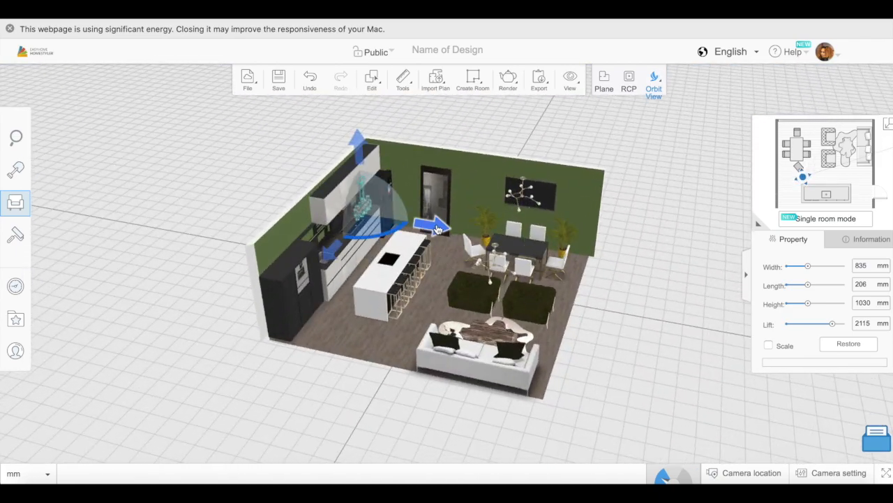
pyautogui.moveTo(457, 225); pyautogui.dragTo(598, 341)
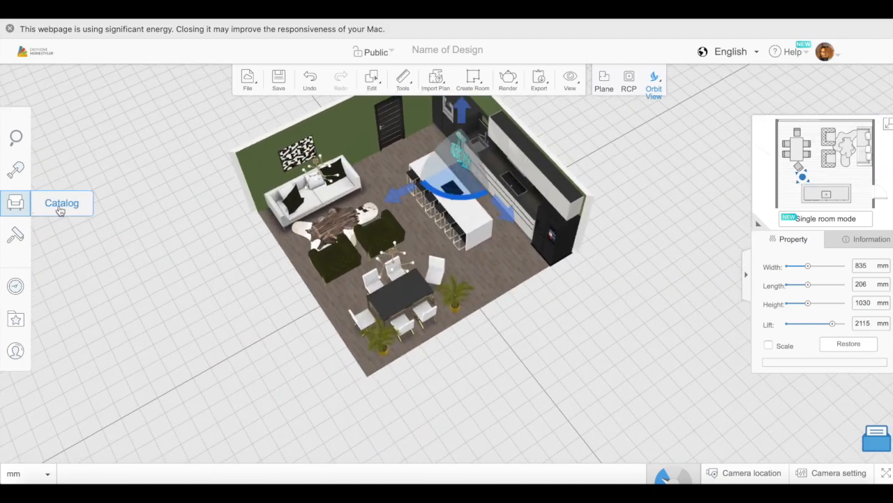
# - Try an item from the Living Room Accessories catalog on the dining table and delete it
pyautogui.moveTo(317, 198); pyautogui.dragTo(332, 249)
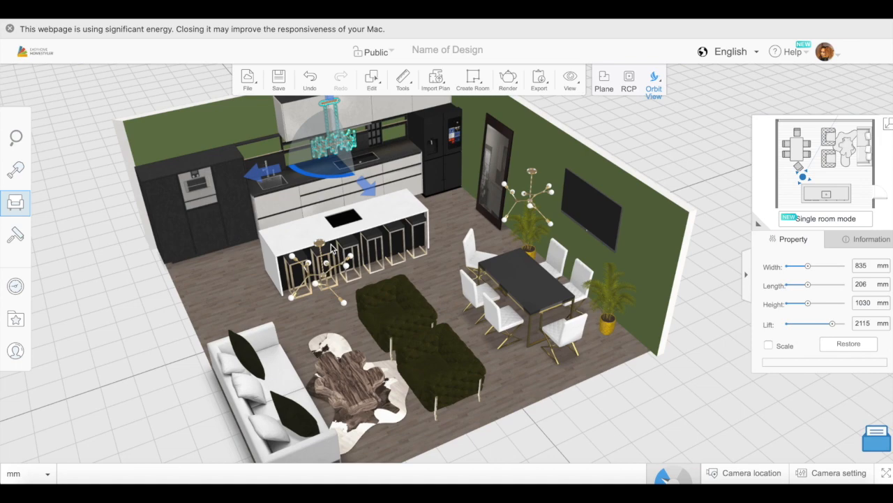
pyautogui.moveTo(706, 399); pyautogui.dragTo(492, 379)
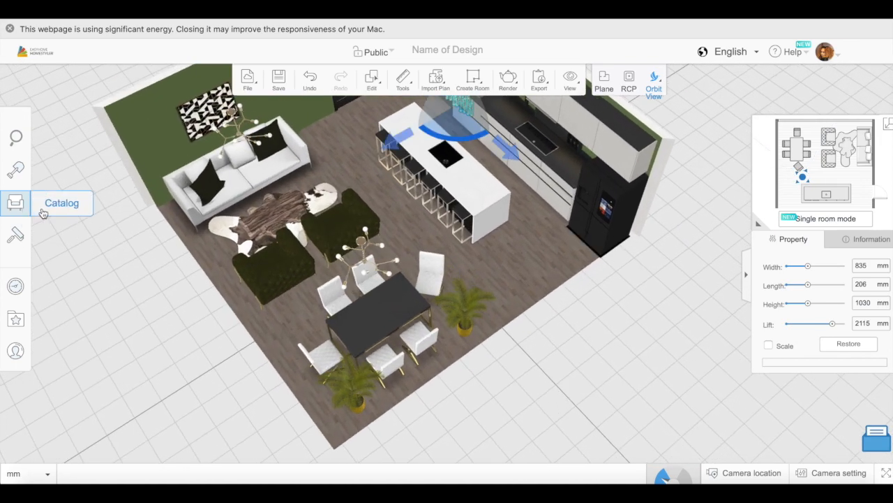
pyautogui.click(42, 213)
pyautogui.click(72, 143)
pyautogui.scroll(-2, 201, 346)
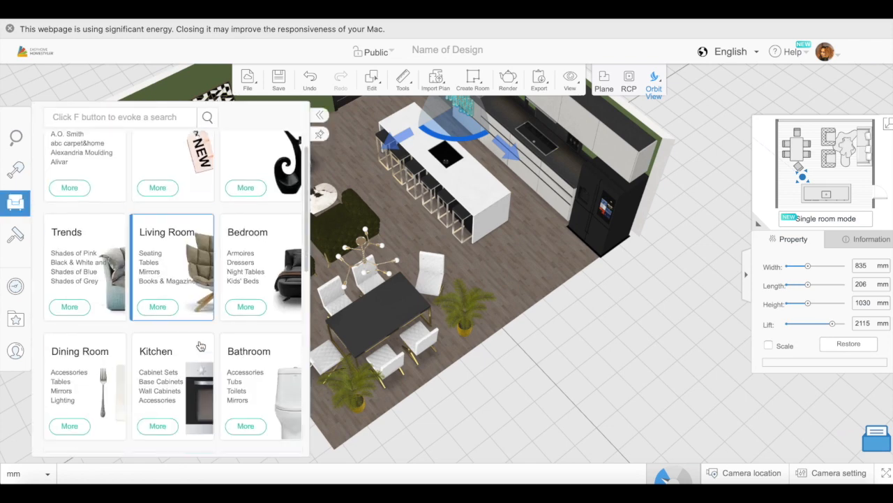
pyautogui.click(183, 217)
pyautogui.click(80, 234)
pyautogui.scroll(-3, 212, 346)
pyautogui.scroll(-2, 212, 346)
pyautogui.moveTo(214, 343); pyautogui.dragTo(379, 313)
pyautogui.moveTo(378, 316)
pyautogui.mouseDown(button='right')
pyautogui.moveTo(413, 319)
pyautogui.moveTo(377, 292)
pyautogui.moveTo(370, 329)
pyautogui.mouseUp(button='right')
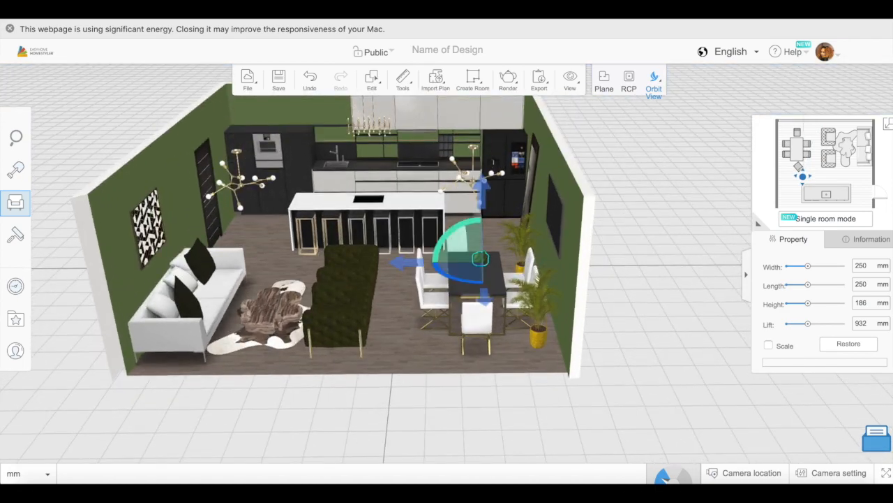
pyautogui.press('Delete')
# - Place a small bowl from the Living Room Accessories on the kitchen island and set its lift to 928 mm
pyautogui.click(19, 204)
pyautogui.scroll(-10, 214, 373)
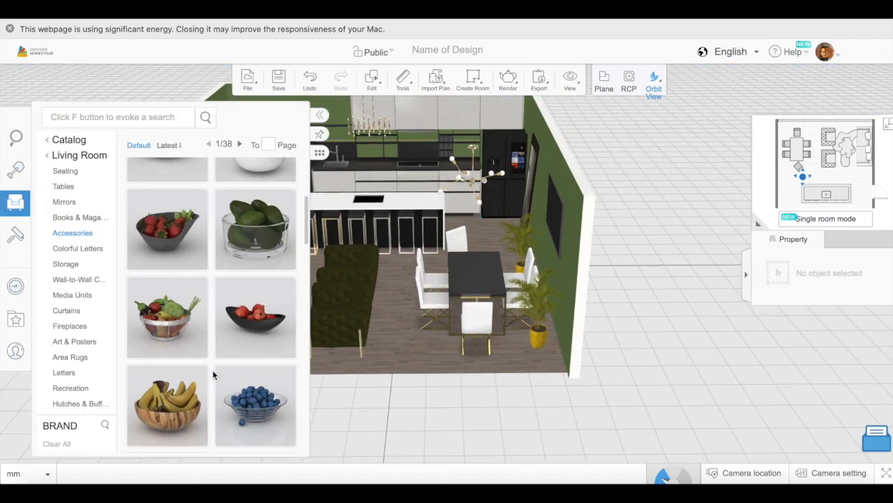
pyautogui.click(469, 281)
pyautogui.click(475, 270)
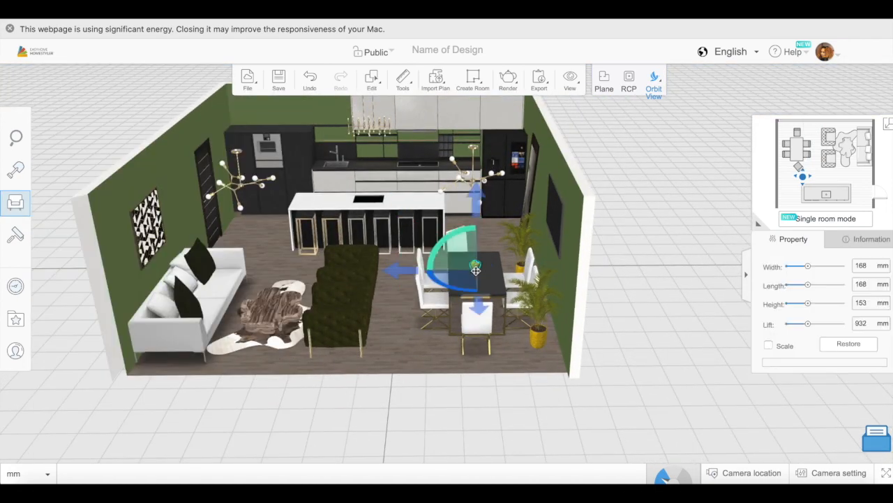
pyautogui.moveTo(595, 327); pyautogui.dragTo(508, 377, button='right')
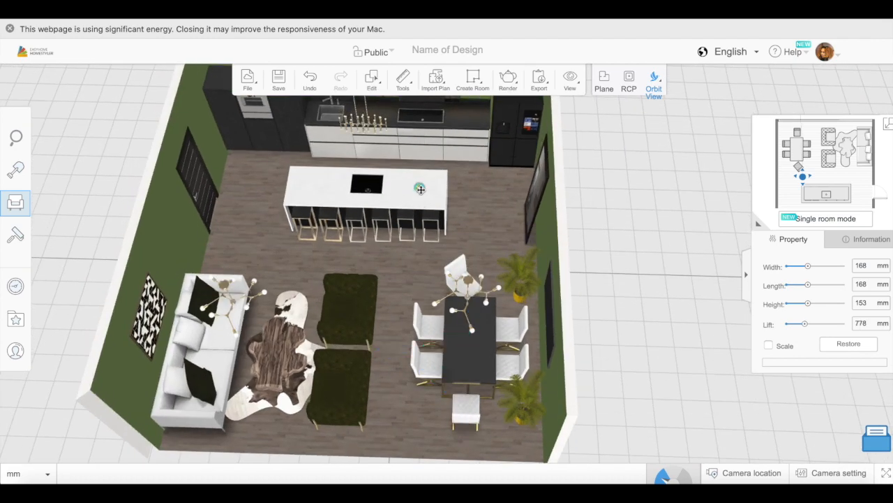
pyautogui.moveTo(604, 336); pyautogui.dragTo(577, 265, button='right')
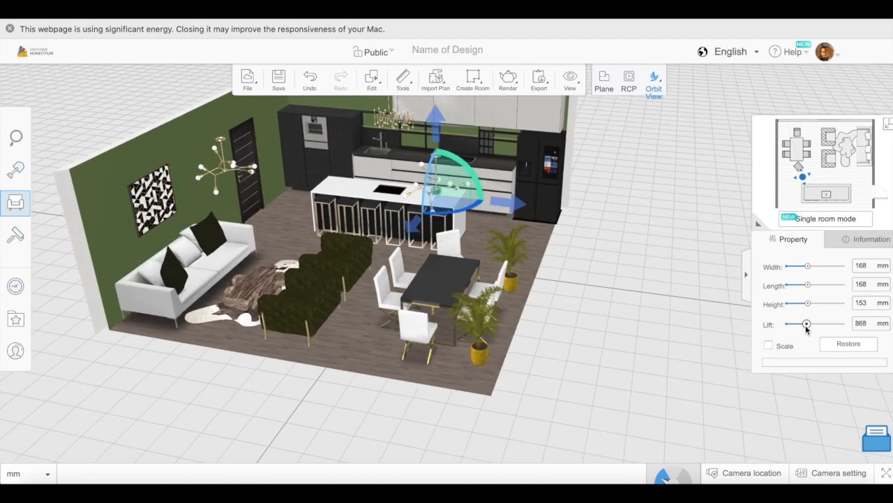
pyautogui.moveTo(579, 314); pyautogui.dragTo(673, 313, button='right')
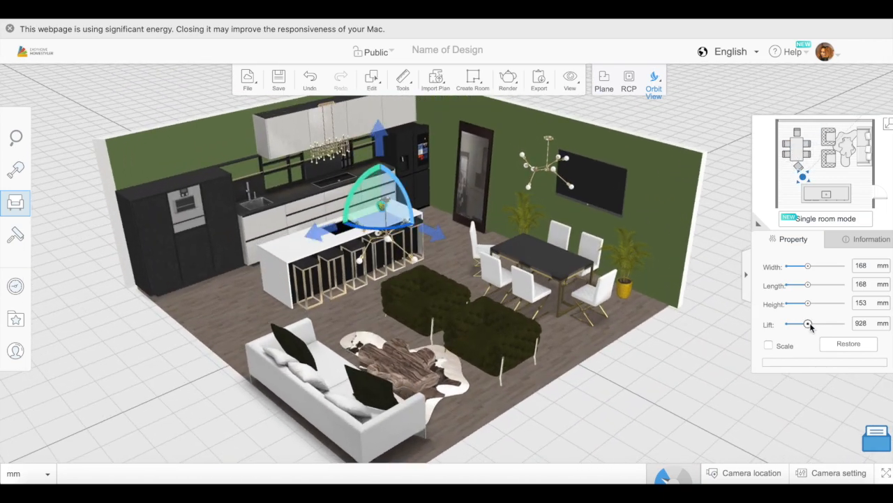
# - Place the glass dome ornament from page 2 of the Living Room Accessories on the wooden coffee table
pyautogui.moveTo(719, 334); pyautogui.dragTo(670, 388, button='right')
pyautogui.click(27, 208)
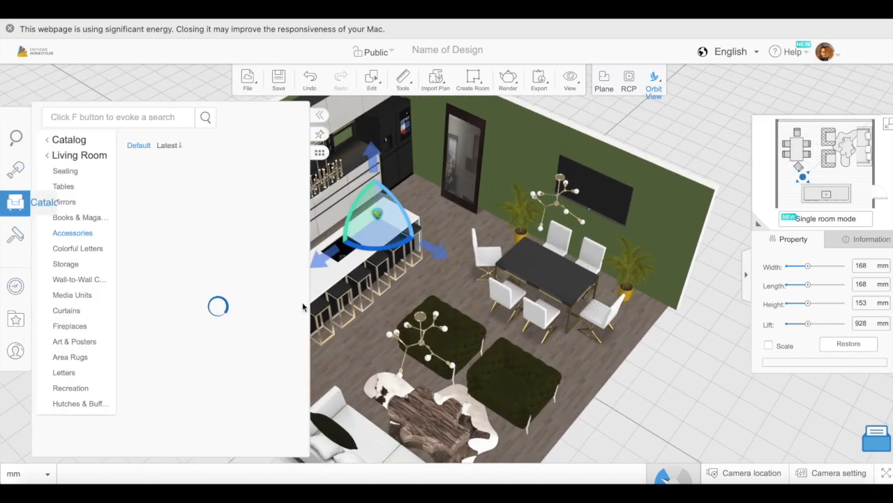
pyautogui.scroll(-10, 213, 356)
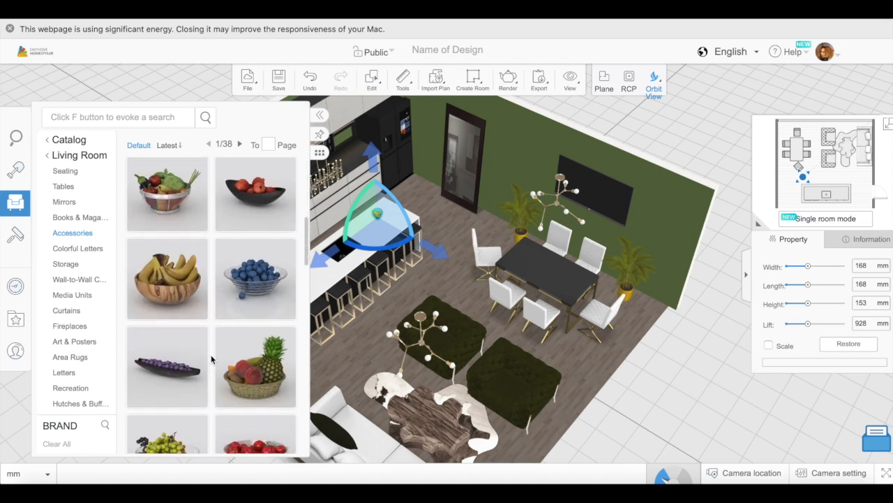
pyautogui.scroll(-10, 212, 358)
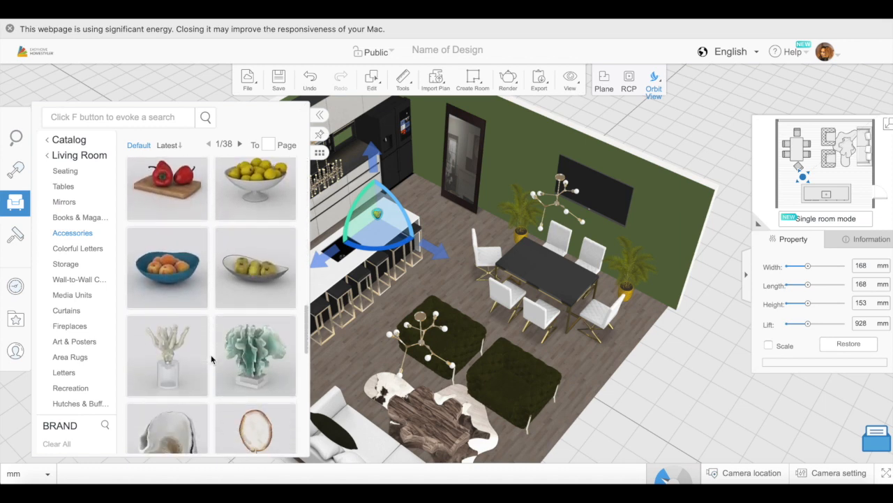
pyautogui.scroll(-2, 211, 358)
pyautogui.scroll(-4, 212, 359)
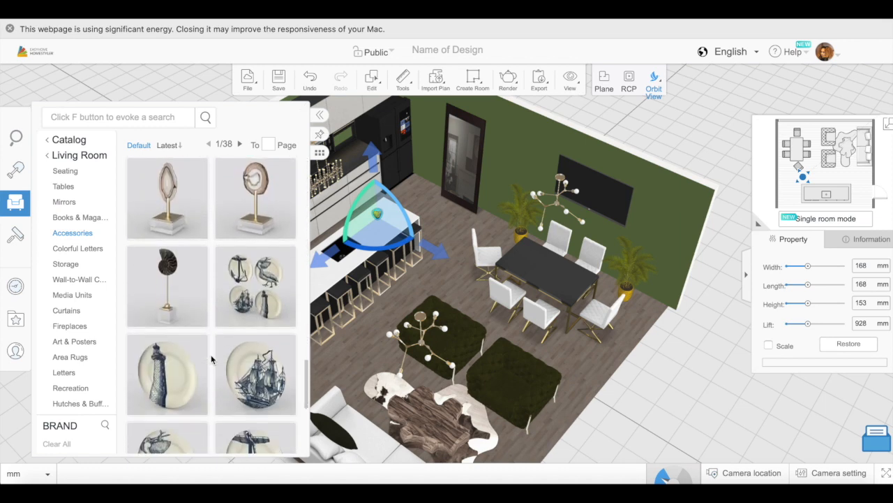
pyautogui.click(174, 434)
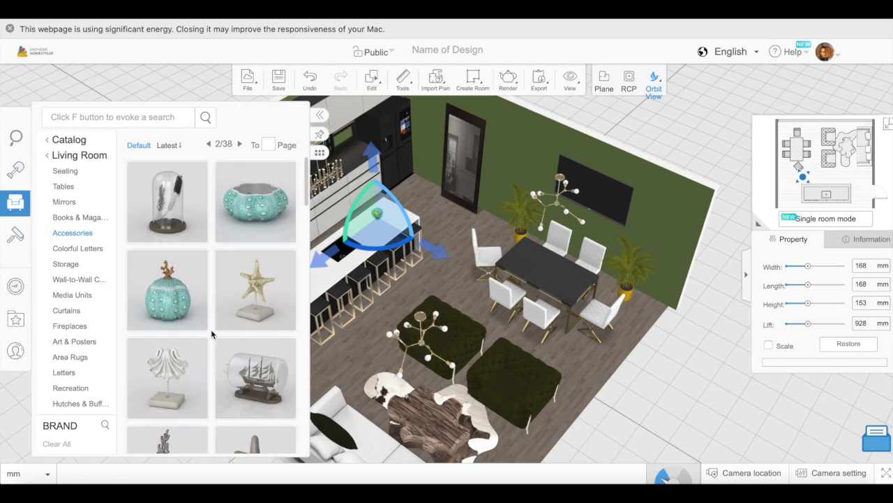
pyautogui.scroll(-3, 211, 329)
pyautogui.scroll(-4, 211, 334)
pyautogui.scroll(5, 213, 334)
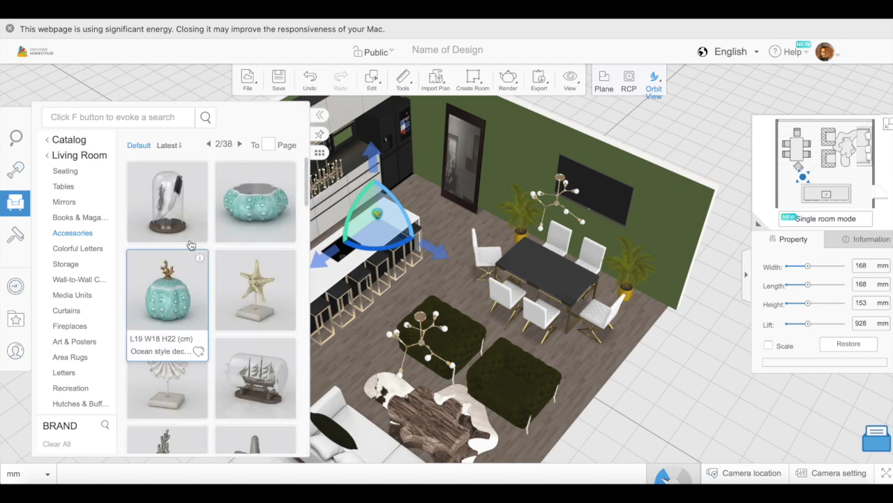
pyautogui.click(183, 211)
pyautogui.click(431, 417)
pyautogui.moveTo(567, 424); pyautogui.dragTo(519, 358)
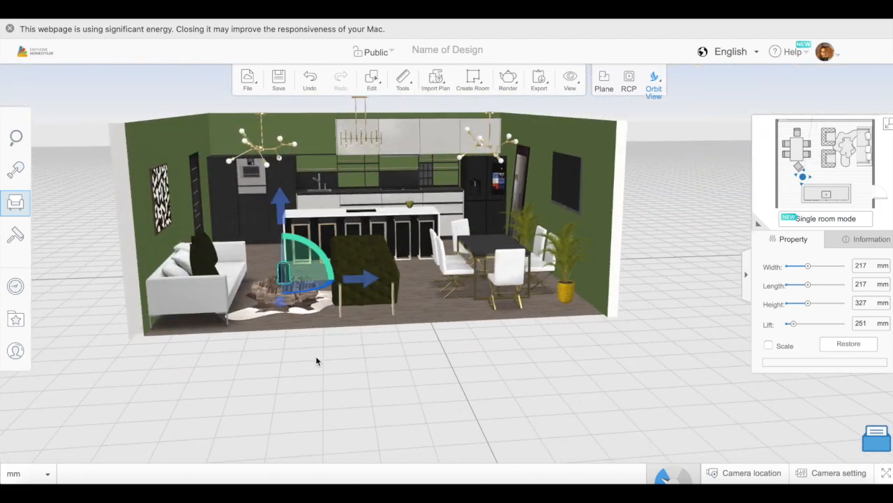
# - Set the wooden coffee table's height to 379 mm
pyautogui.moveTo(315, 361); pyautogui.dragTo(305, 355)
pyautogui.click(322, 335)
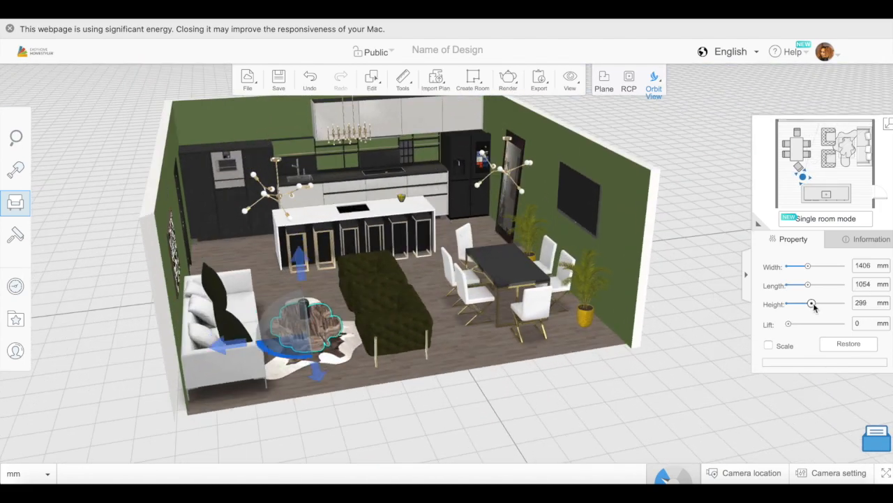
pyautogui.moveTo(573, 408); pyautogui.dragTo(588, 438)
# - Place the xiandai-baishi vase with branches from page 4 of the Living Room Accessories on the coffee table
pyautogui.click(49, 203)
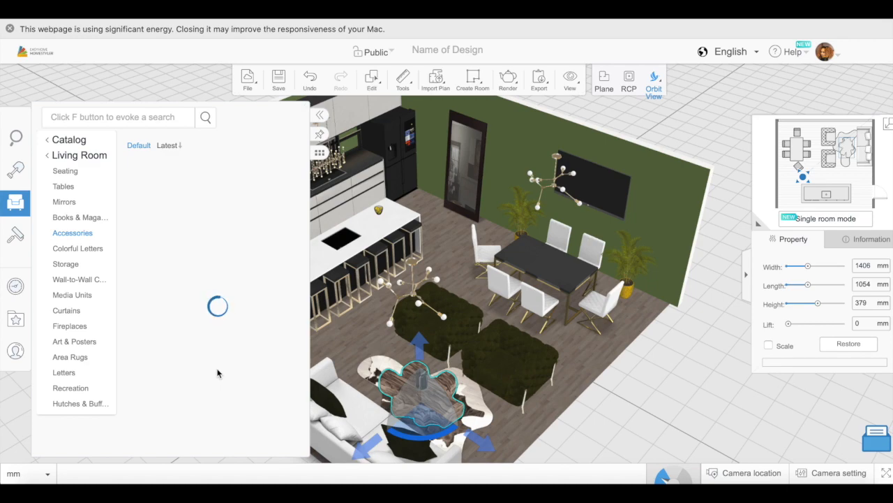
pyautogui.click(320, 115)
pyautogui.moveTo(499, 398)
pyautogui.mouseDown()
pyautogui.moveTo(431, 429)
pyautogui.moveTo(515, 425)
pyautogui.moveTo(513, 398)
pyautogui.mouseUp()
pyautogui.click(49, 202)
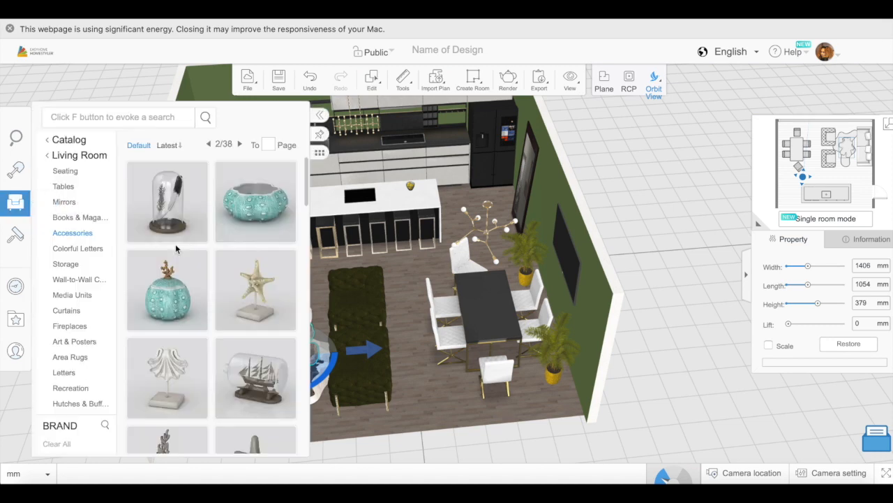
pyautogui.scroll(-10, 213, 344)
pyautogui.scroll(-10, 214, 348)
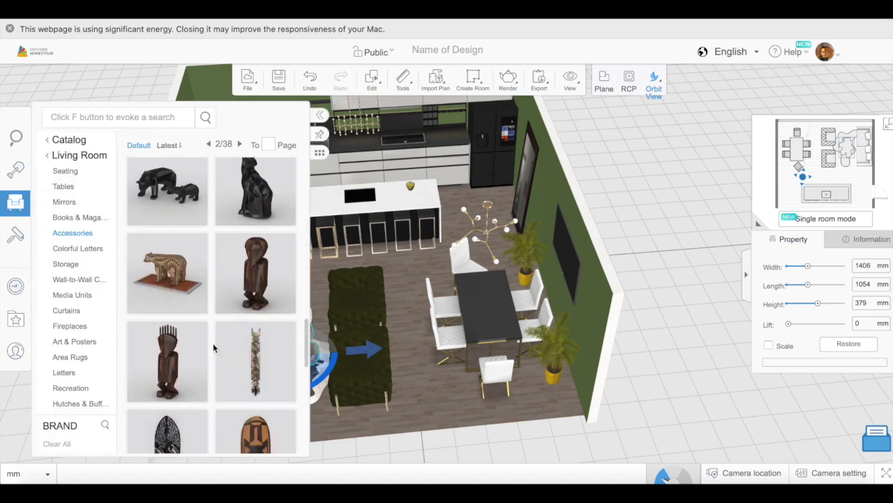
pyautogui.click(187, 432)
pyautogui.scroll(-8, 213, 342)
pyautogui.scroll(-10, 212, 341)
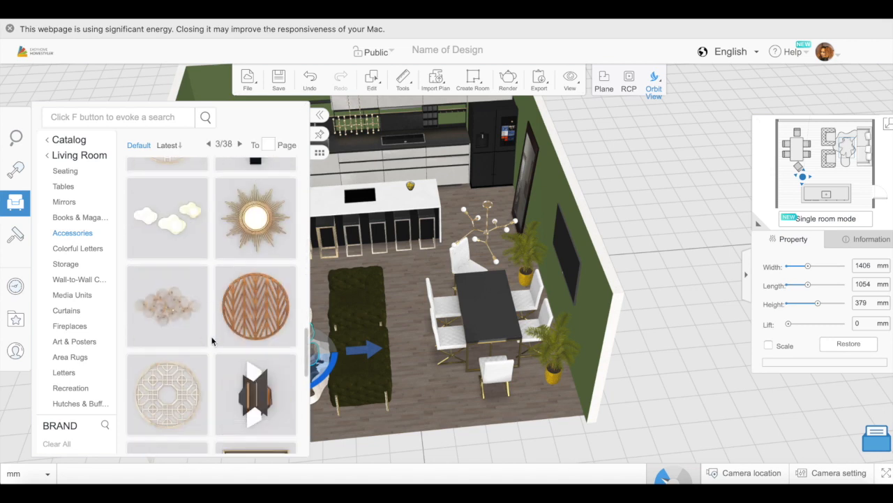
pyautogui.click(187, 433)
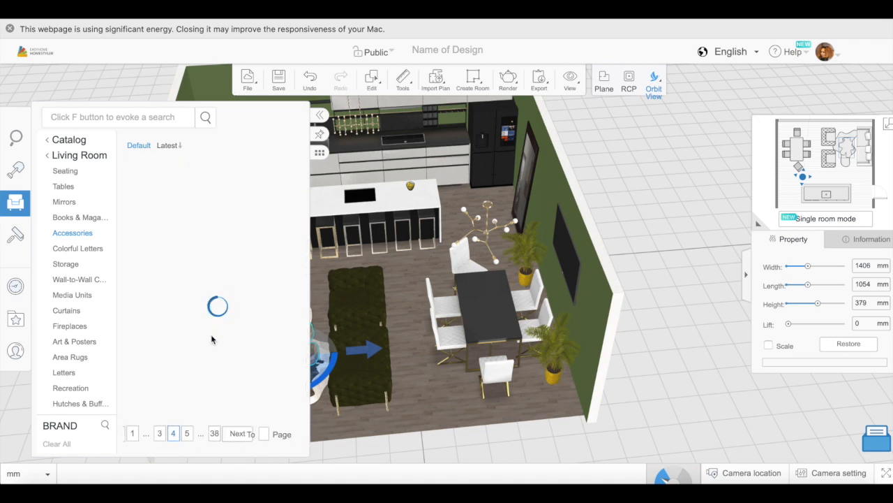
pyautogui.scroll(-10, 213, 339)
pyautogui.scroll(-6, 212, 340)
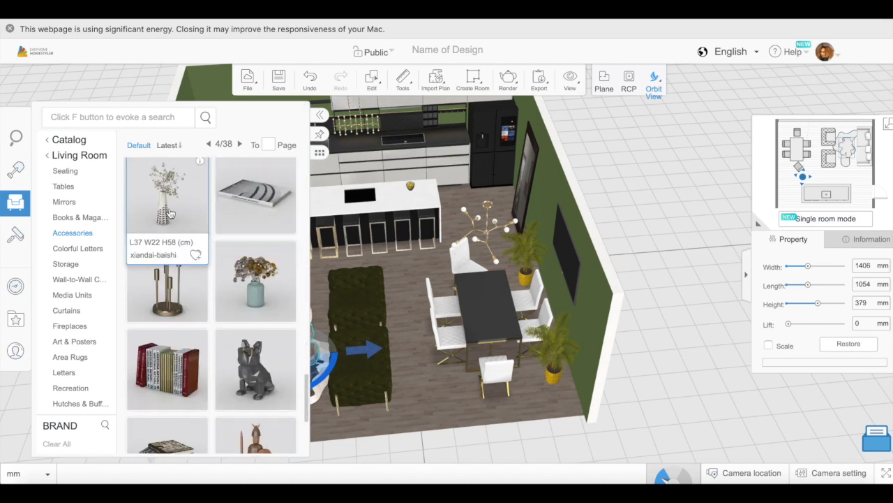
pyautogui.moveTo(170, 213); pyautogui.dragTo(291, 354)
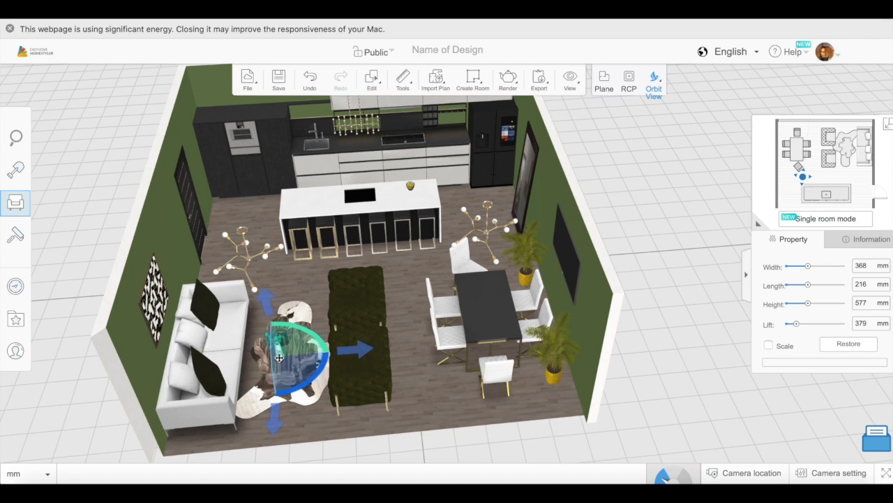
# - Move the vase with branches onto the dining table and set its lift to 753 mm
pyautogui.moveTo(649, 312); pyautogui.dragTo(615, 360)
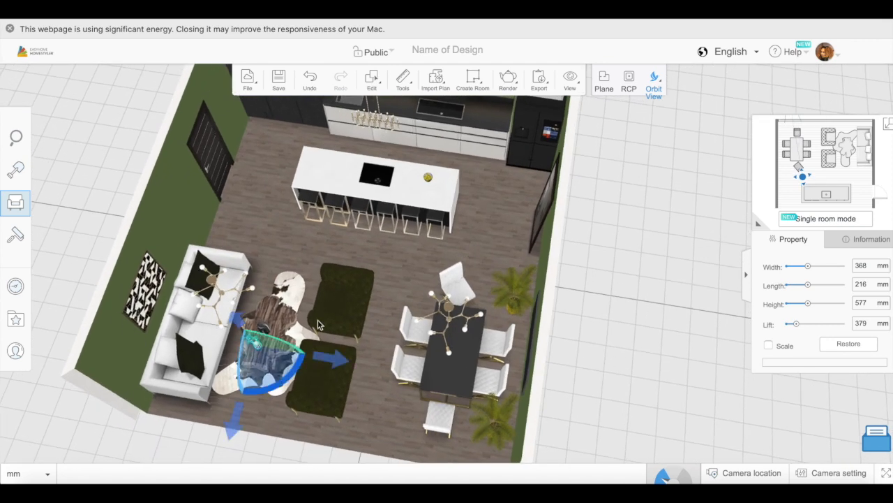
pyautogui.moveTo(276, 347); pyautogui.dragTo(415, 348)
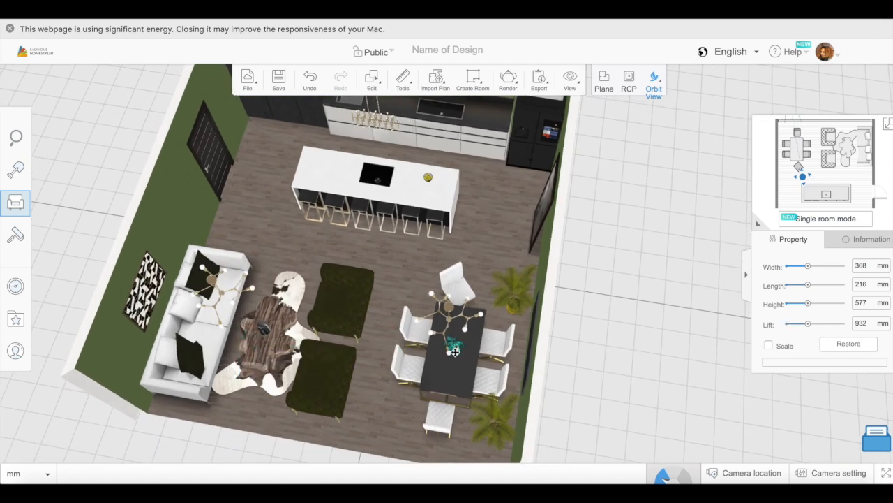
pyautogui.moveTo(418, 441); pyautogui.dragTo(325, 307)
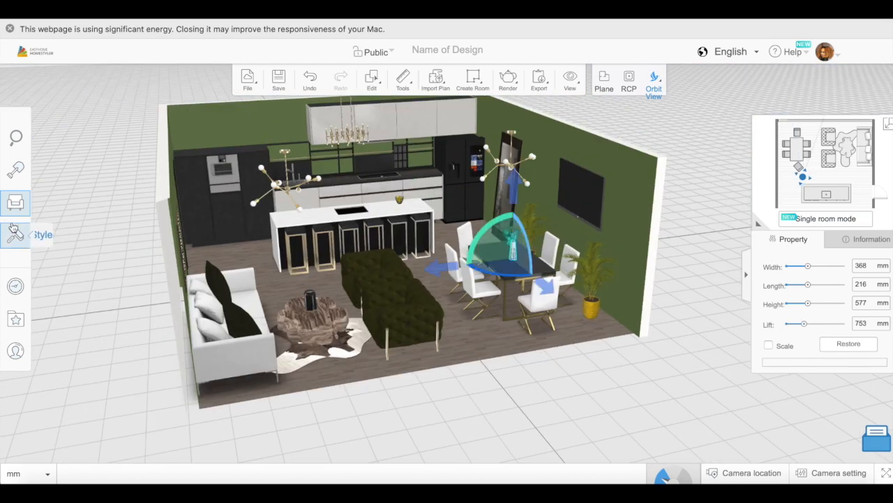
# - Place Book stack 02 from the Accessories on the coffee table at a lift of 379 mm
pyautogui.click(15, 203)
pyautogui.scroll(-15, 210, 376)
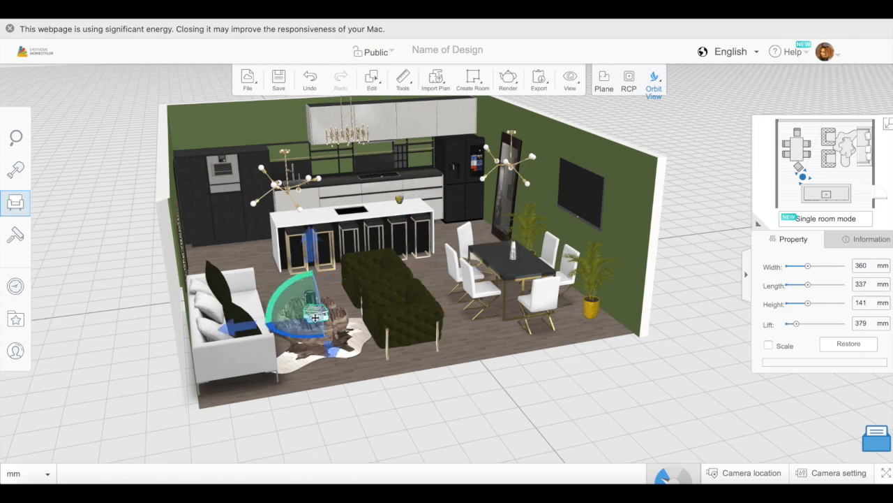
pyautogui.moveTo(349, 293); pyautogui.dragTo(271, 402)
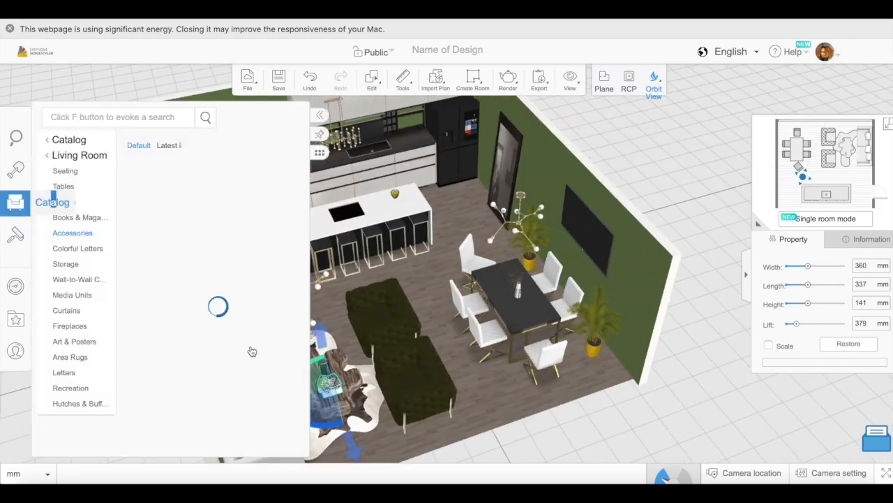
# - Place the laptop near the end of the kitchen island, turn it toward the stools, and add a small accessory beside it
pyautogui.scroll(-10, 210, 381)
pyautogui.scroll(-5, 210, 379)
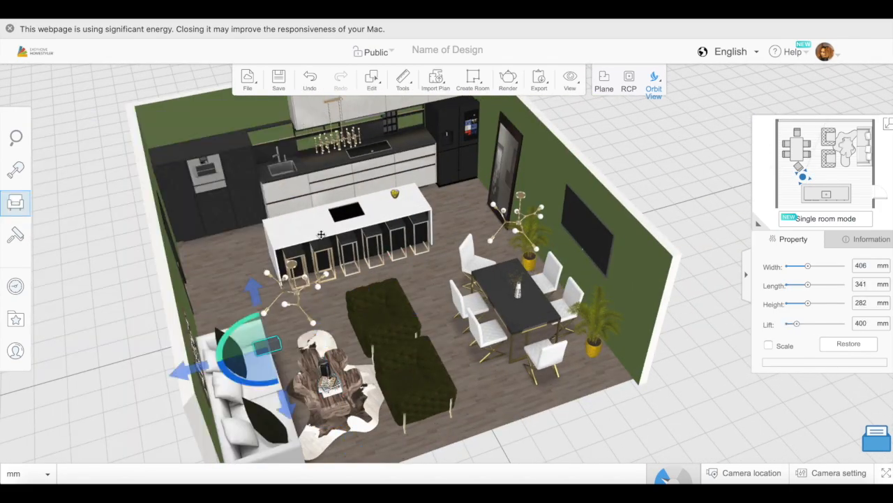
pyautogui.moveTo(230, 349); pyautogui.dragTo(274, 208)
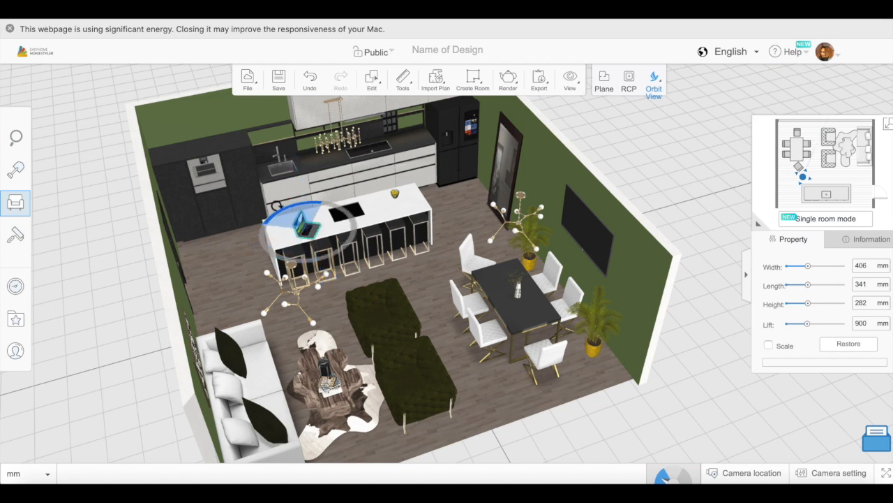
pyautogui.click(15, 202)
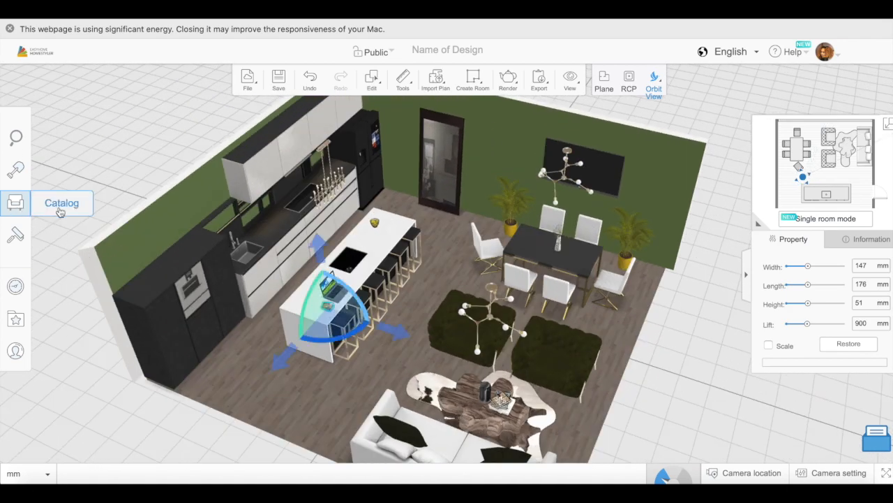
# - Place a stack of books beside the laptop on the island and the black handbag, 335 mm high, on a dark green armchair
pyautogui.click(15, 202)
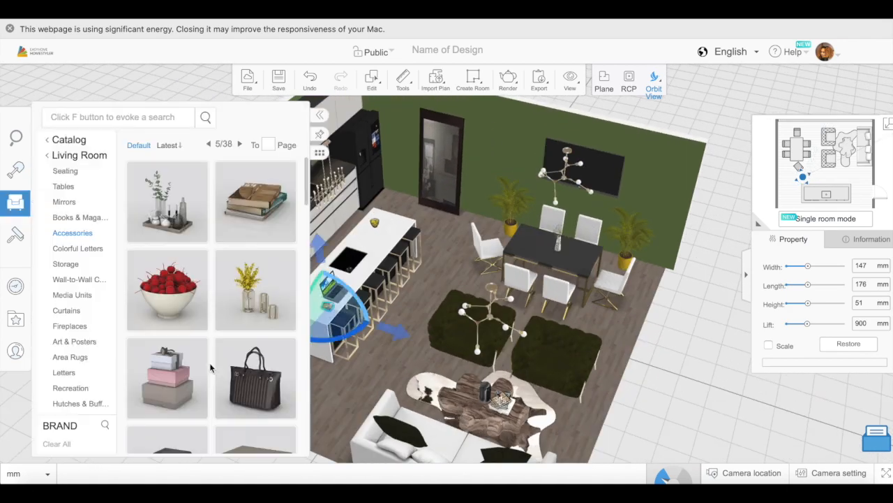
pyautogui.click(168, 249)
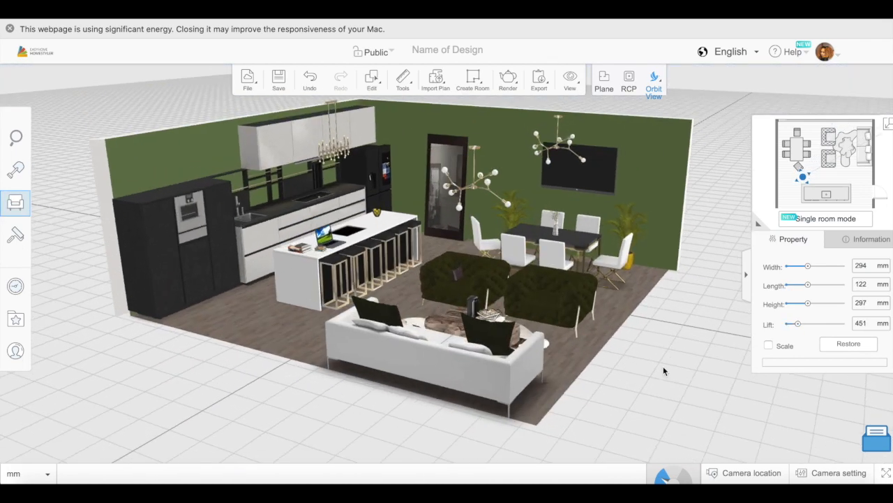
pyautogui.moveTo(808, 304); pyautogui.dragTo(812, 305)
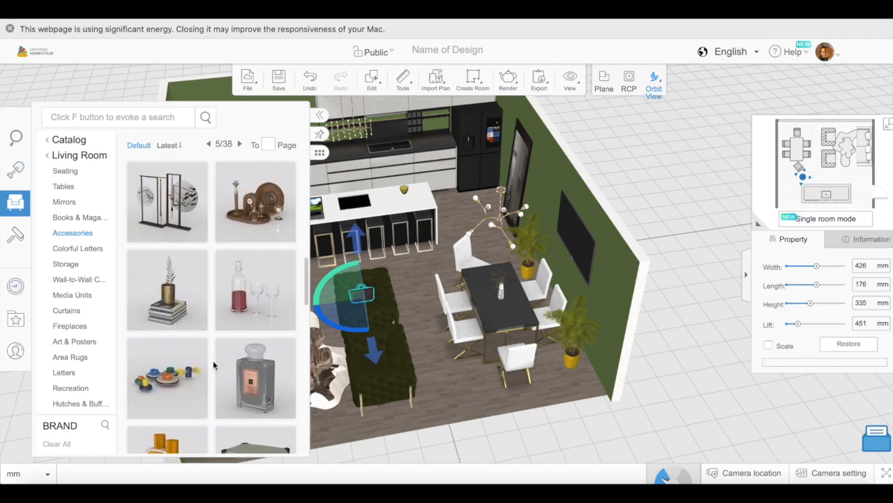
# - Try another accessory on the kitchen island beside the small bowl and remove it
pyautogui.scroll(-2, 214, 365)
pyautogui.moveTo(239, 230); pyautogui.dragTo(387, 200)
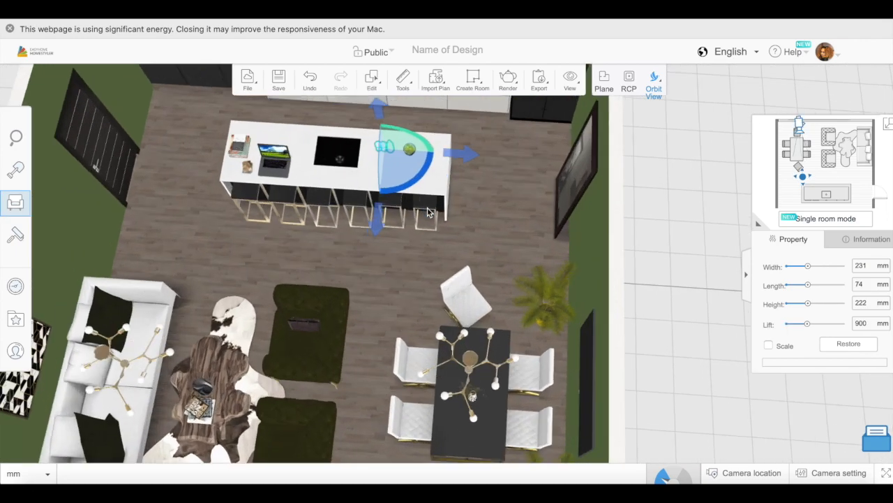
pyautogui.moveTo(808, 323); pyautogui.dragTo(808, 323)
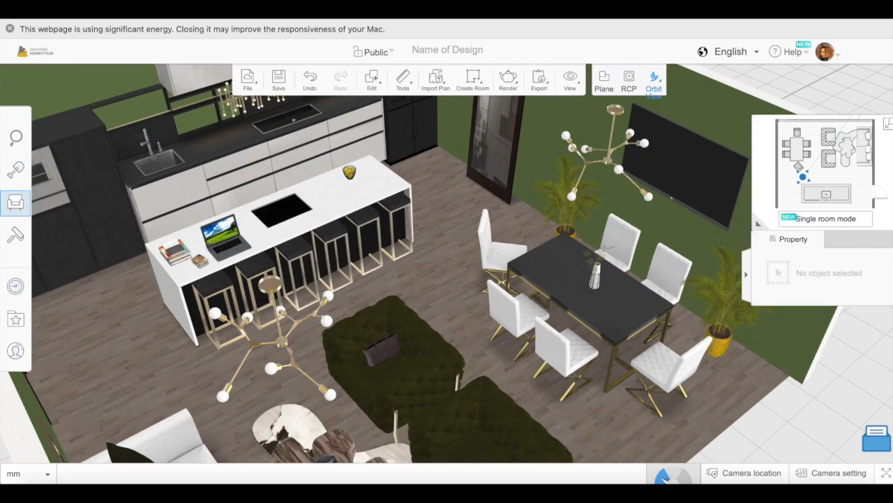
# - Place a pitcher from the Kitchen Accessories on the kitchen counter near the sink and set its lift to 1162 mm
pyautogui.click(16, 202)
pyautogui.scroll(-3, 170, 299)
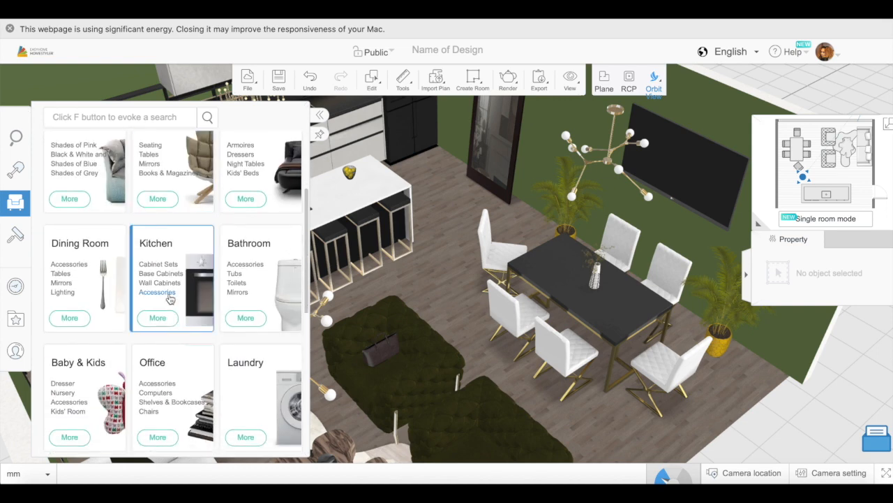
pyautogui.click(158, 292)
pyautogui.click(173, 340)
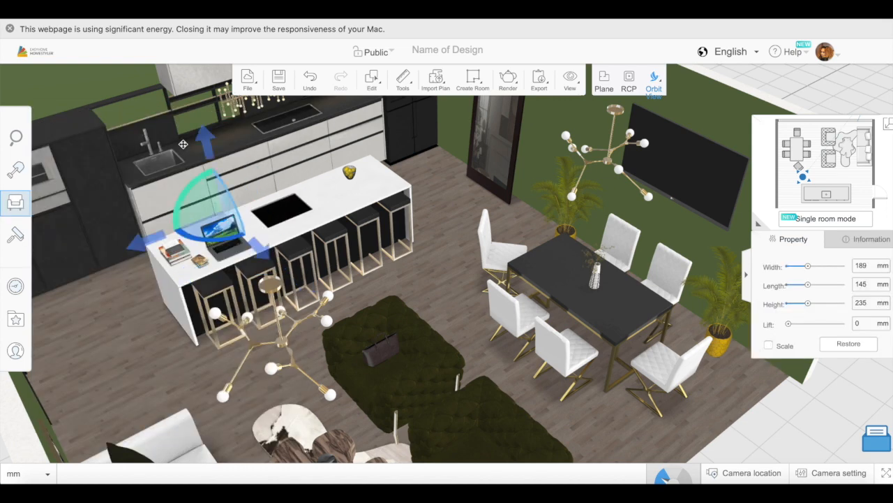
pyautogui.moveTo(792, 325); pyautogui.dragTo(812, 325)
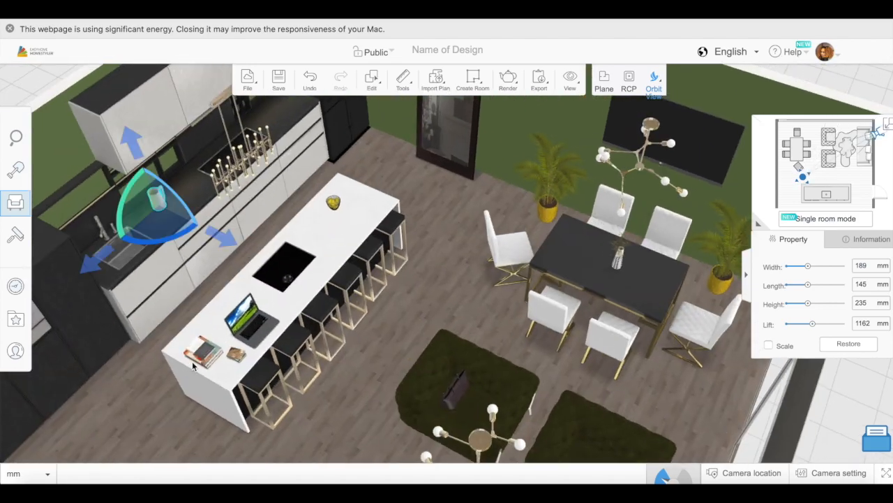
# - Place the Calphalon cookware at the counter's cooktop with a 1143 mm lift and another kitchen accessory near the refrigerator with a 1141 mm lift
pyautogui.click(15, 202)
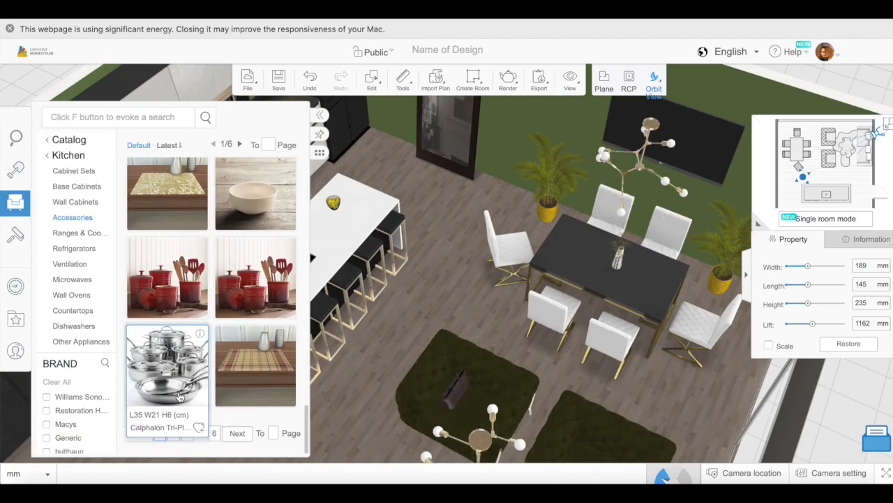
pyautogui.click(168, 365)
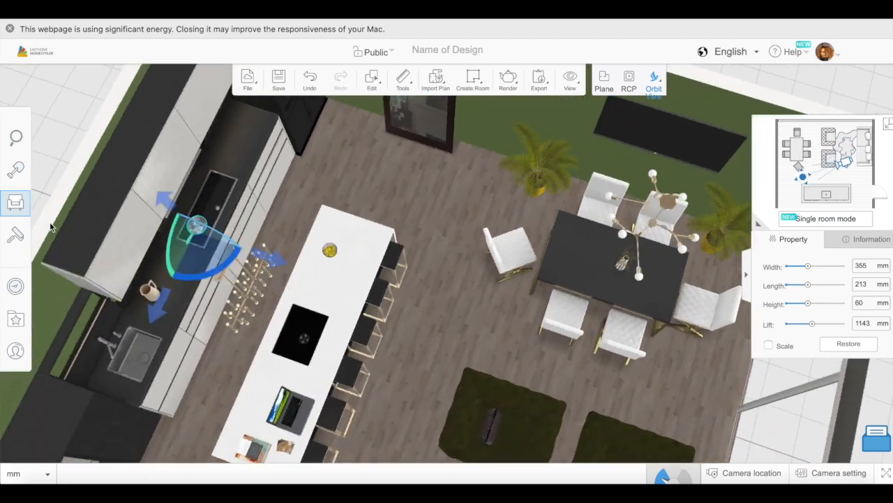
pyautogui.click(15, 202)
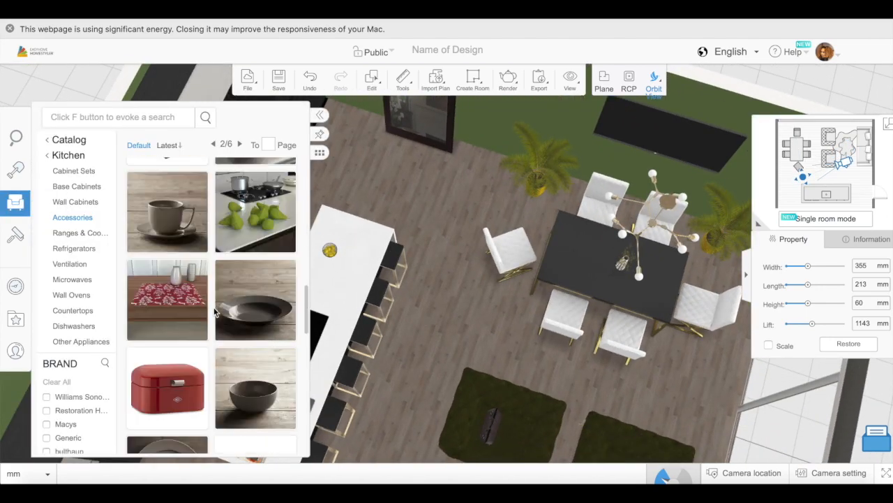
pyautogui.click(250, 211)
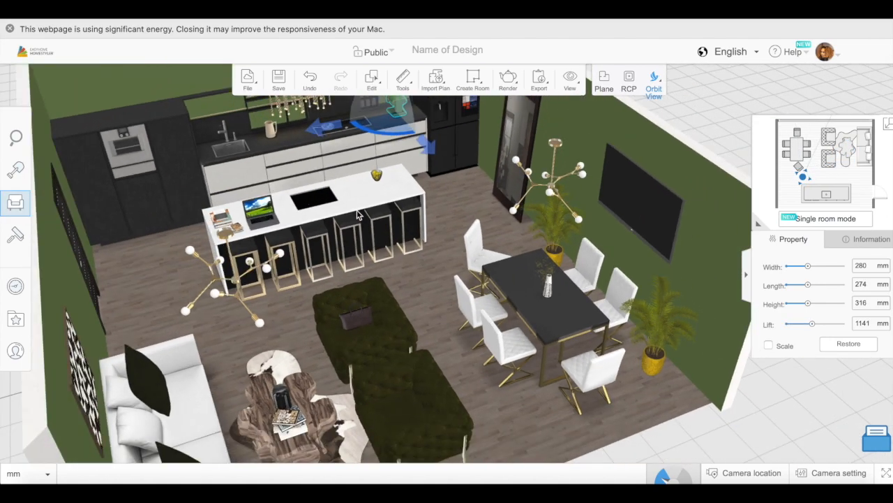
# - Place the Wesco Kickmaster trash can from the Kitchen Accessories on the floor at the laptop end of the island
pyautogui.moveTo(400, 134); pyautogui.dragTo(445, 113)
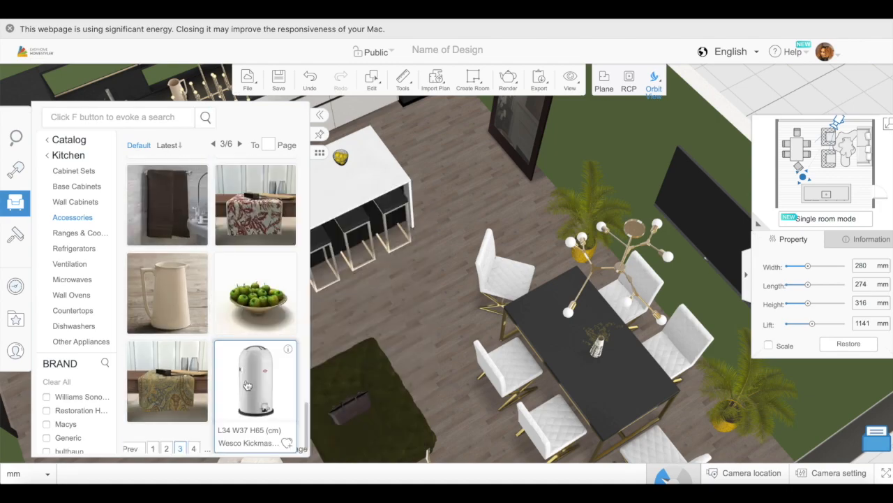
pyautogui.click(247, 385)
pyautogui.click(148, 307)
pyautogui.moveTo(130, 353); pyautogui.dragTo(294, 335)
pyautogui.scroll(-3, 175, 322)
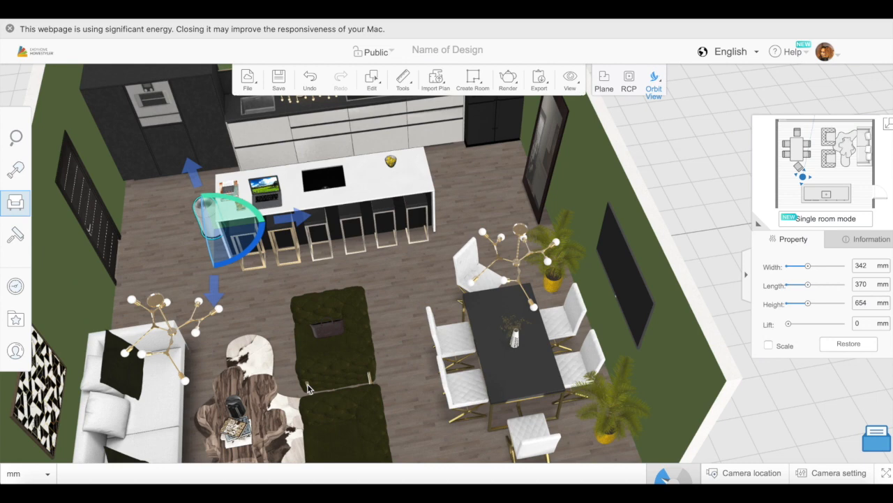
# - Place a plated breakfast with a cup from the Dining Room Food models on the dining table at a 932 mm lift
pyautogui.click(16, 203)
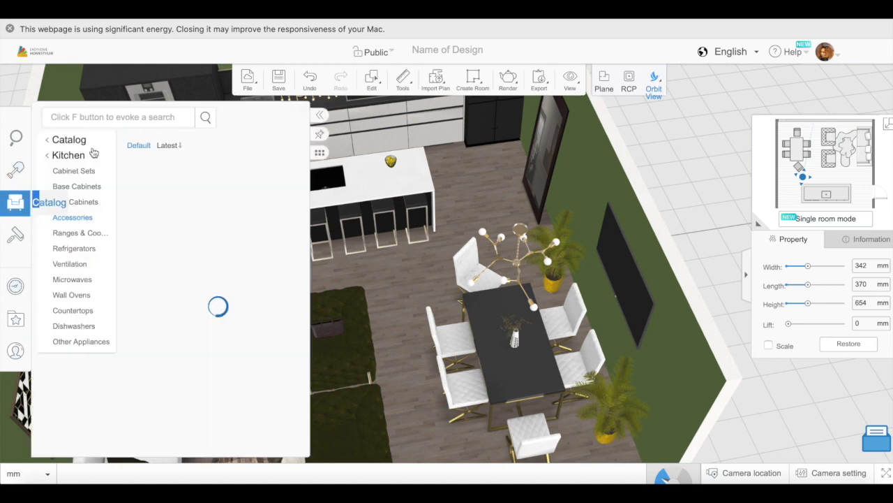
pyautogui.click(89, 377)
pyautogui.click(60, 295)
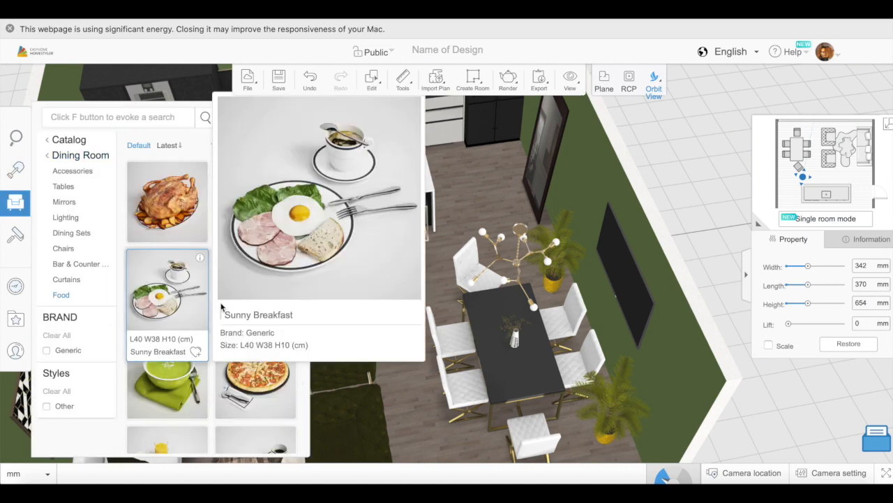
pyautogui.click(259, 258)
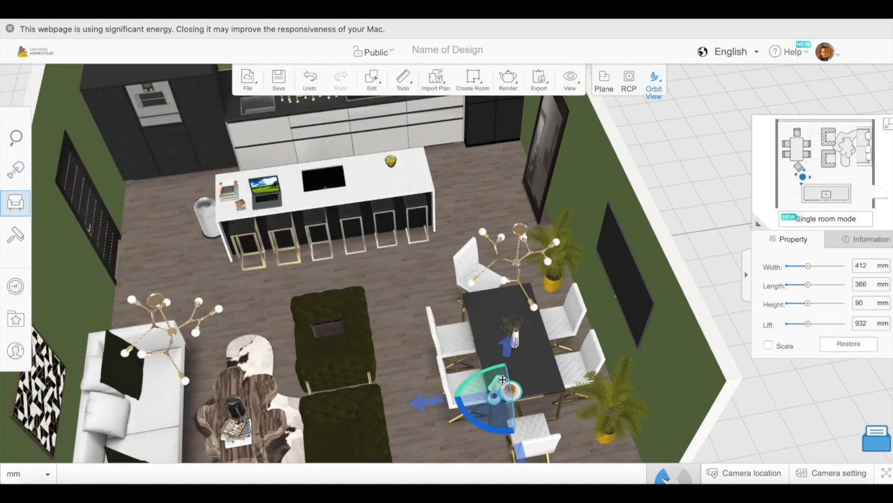
pyautogui.click(504, 304)
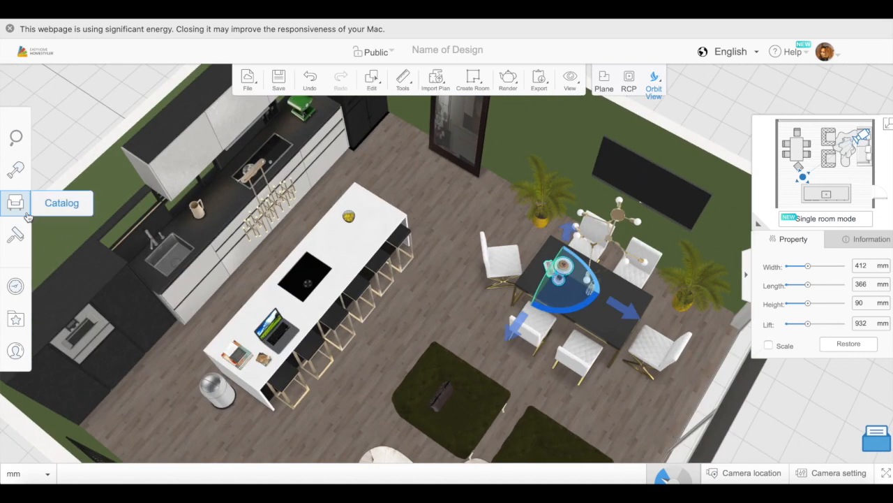
# - Place the green soup bowl from the Food models on the kitchen island near its refrigerator end
pyautogui.click(15, 202)
pyautogui.scroll(-3, 213, 374)
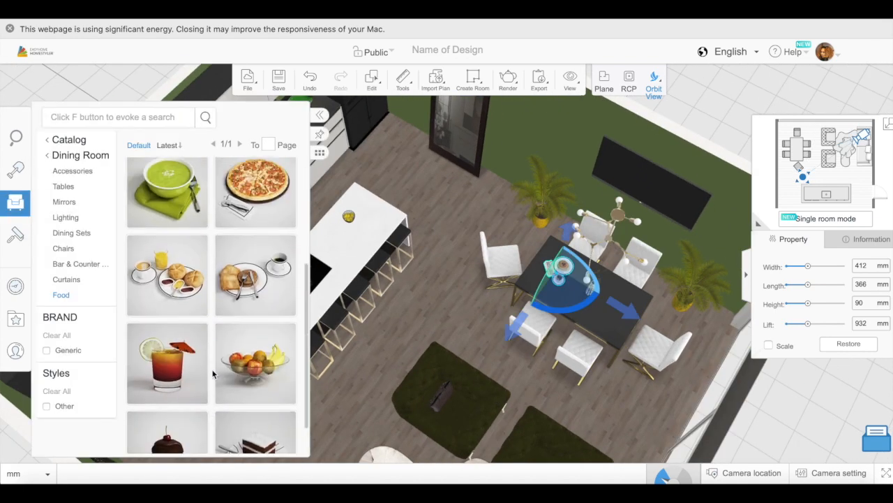
pyautogui.scroll(6, 167, 322)
pyautogui.click(167, 391)
pyautogui.click(598, 320)
pyautogui.moveTo(628, 398); pyautogui.dragTo(412, 349)
pyautogui.click(25, 210)
pyautogui.scroll(-5, 233, 368)
pyautogui.click(72, 171)
pyautogui.scroll(-15, 211, 343)
pyautogui.scroll(8, 212, 343)
pyautogui.click(397, 307)
# - Move the small decorative item beside the laptop to the other end of the island, next to the soup bowl
pyautogui.moveTo(513, 408); pyautogui.dragTo(404, 198)
pyautogui.moveTo(174, 328); pyautogui.dragTo(236, 240)
pyautogui.click(259, 301)
pyautogui.moveTo(259, 301); pyautogui.dragTo(370, 218)
# - Resize the small fruit bowl on the island to 205 mm wide, 200 mm long and 168 mm high
pyautogui.moveTo(391, 265); pyautogui.dragTo(349, 346)
pyautogui.click(236, 318)
pyautogui.click(357, 202)
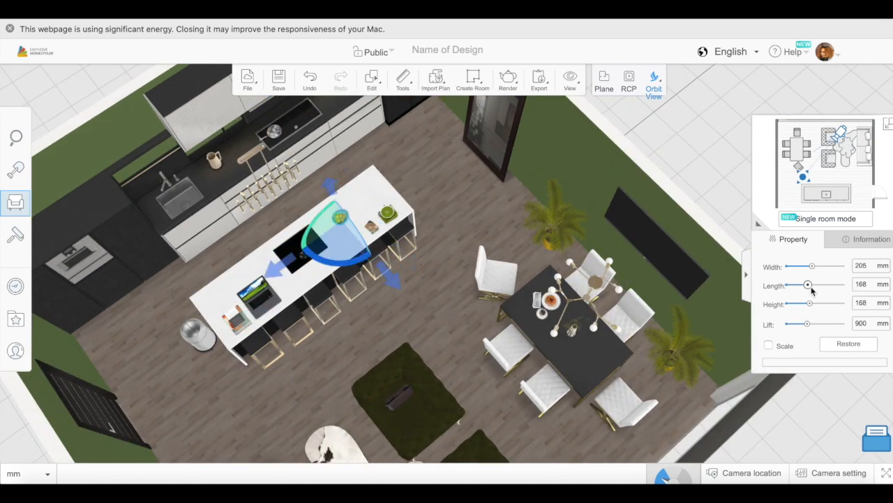
pyautogui.moveTo(568, 343); pyautogui.dragTo(447, 267)
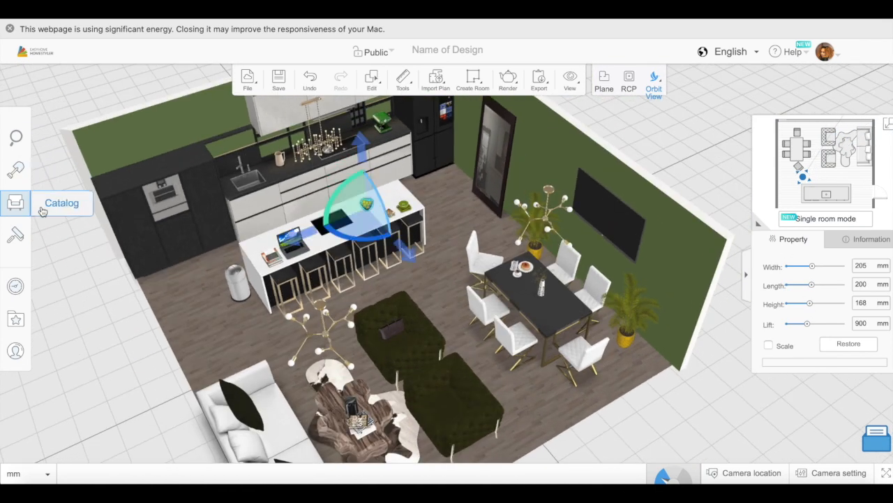
# - Add the lying cat from the Animals models to the room
pyautogui.click(15, 203)
pyautogui.click(65, 141)
pyautogui.scroll(-10, 223, 375)
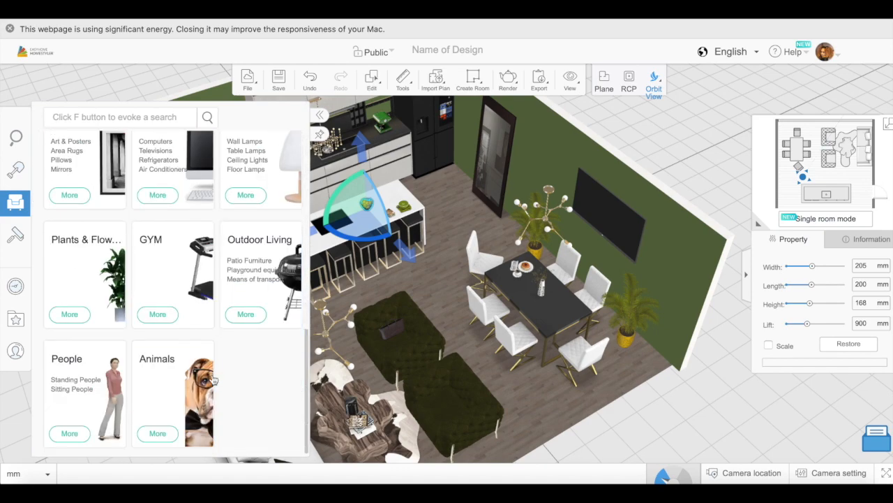
pyautogui.click(163, 436)
pyautogui.scroll(-5, 214, 418)
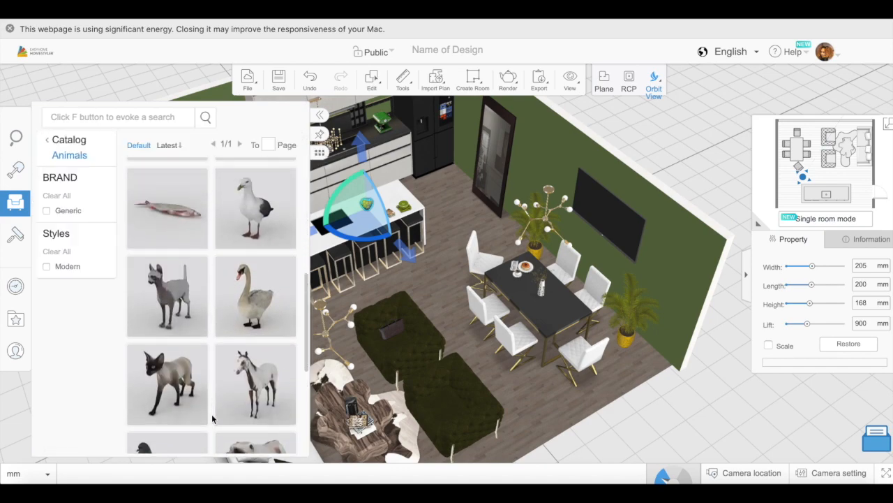
pyautogui.click(220, 367)
pyautogui.moveTo(530, 412); pyautogui.dragTo(279, 347)
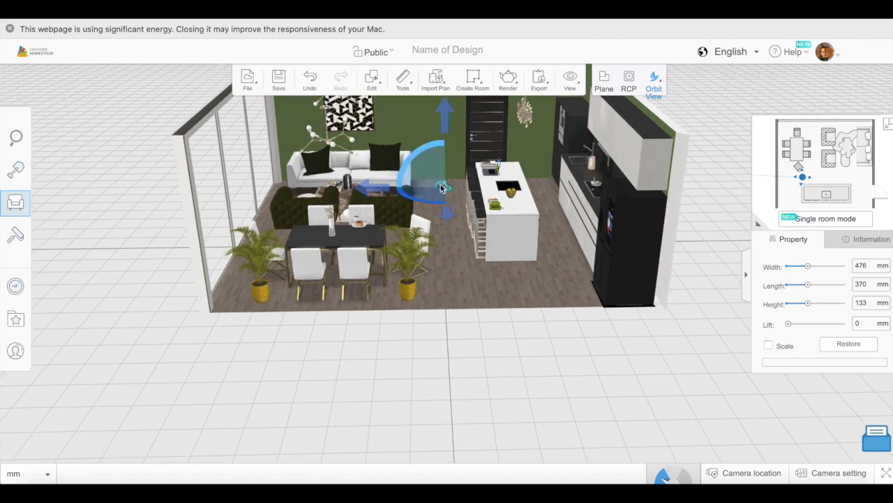
# - Move the cat onto the seat of the white sofa and set its lift to 387 mm
pyautogui.moveTo(421, 207); pyautogui.dragTo(405, 172)
pyautogui.moveTo(466, 314); pyautogui.dragTo(549, 393)
pyautogui.moveTo(268, 162); pyautogui.dragTo(198, 231)
pyautogui.moveTo(790, 326); pyautogui.dragTo(799, 327)
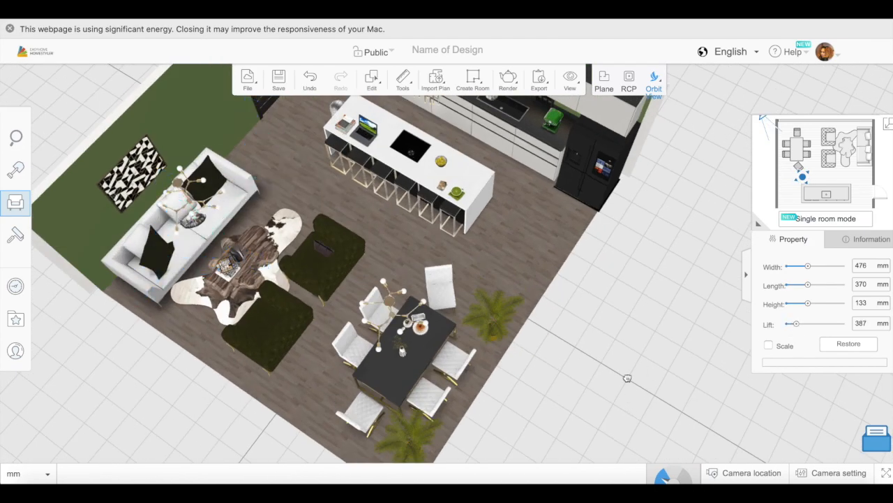
pyautogui.moveTo(628, 378); pyautogui.dragTo(679, 377)
# - Place the puppy from the Animals models on the floor between the kitchen island and the white sofa
pyautogui.click(15, 201)
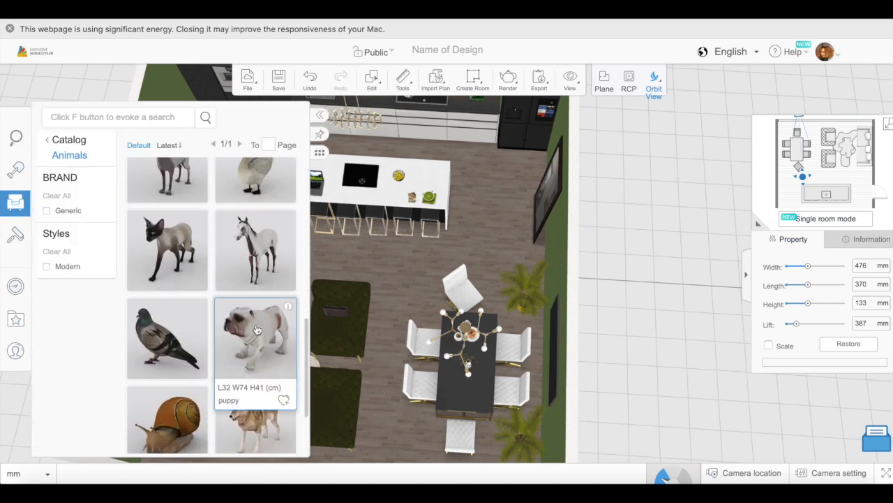
pyautogui.click(258, 329)
pyautogui.moveTo(204, 257); pyautogui.dragTo(209, 274)
pyautogui.moveTo(670, 377); pyautogui.dragTo(537, 356)
pyautogui.moveTo(168, 363); pyautogui.dragTo(413, 213)
# - Try the Tweed wallpaper on the television wall and undo it
pyautogui.click(412, 214)
pyautogui.click(26, 240)
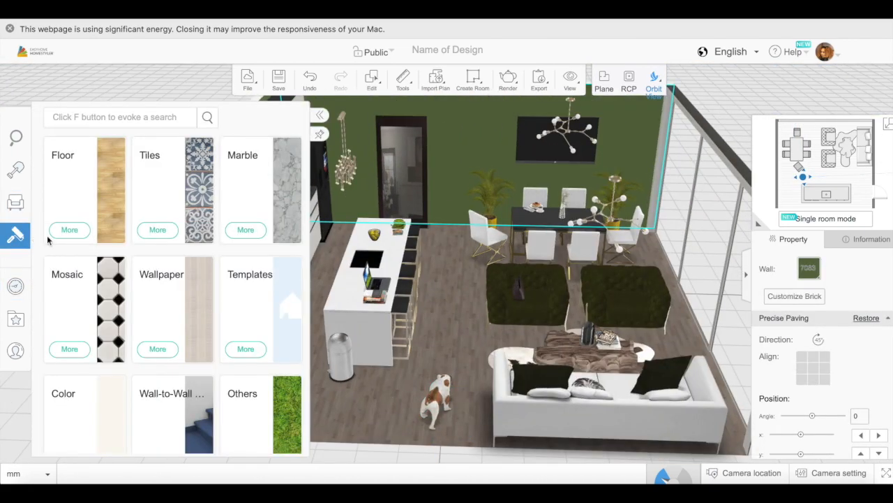
pyautogui.click(165, 321)
pyautogui.click(167, 201)
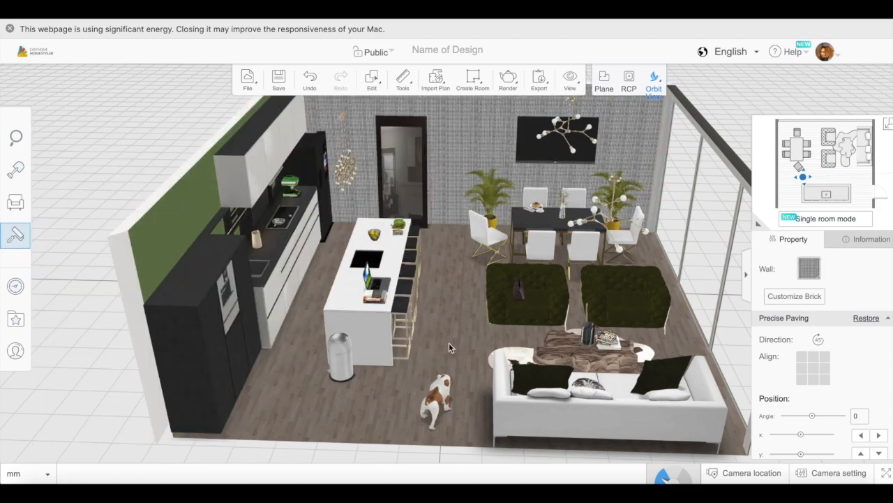
pyautogui.moveTo(416, 347); pyautogui.dragTo(317, 324)
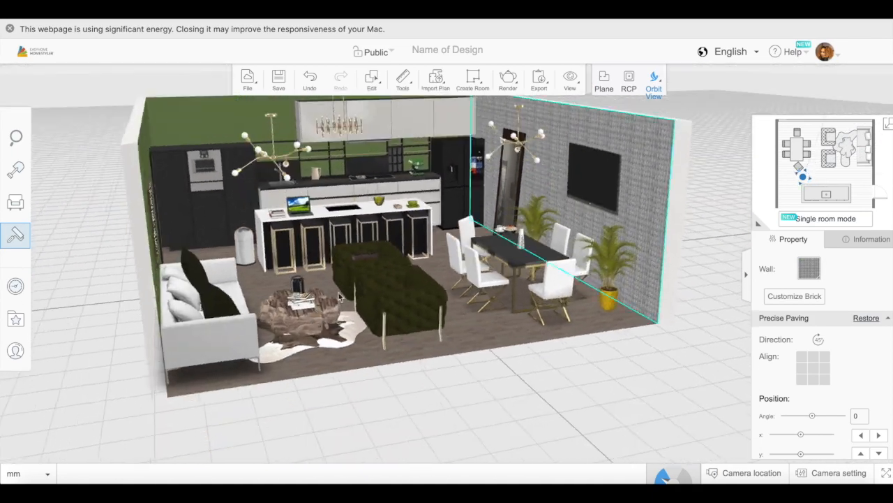
pyautogui.click(322, 82)
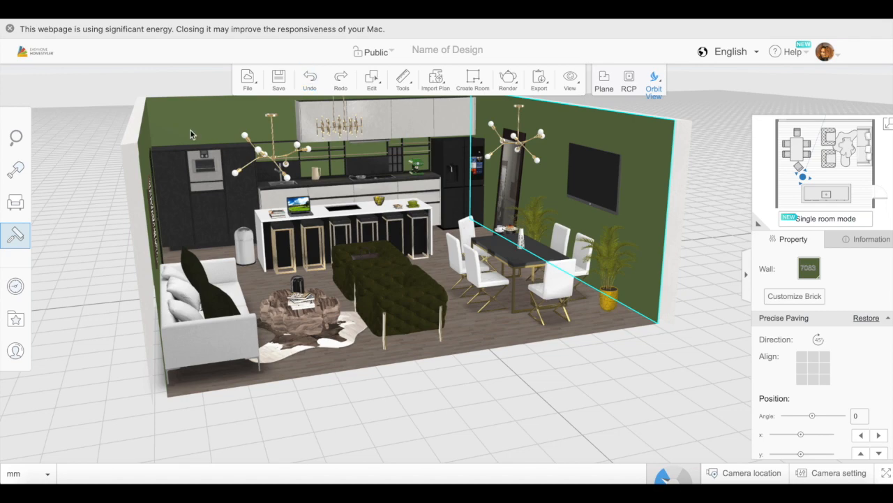
# - Try the Tweed wallpaper on the wall behind the kitchen cabinets and undo it
pyautogui.click(52, 240)
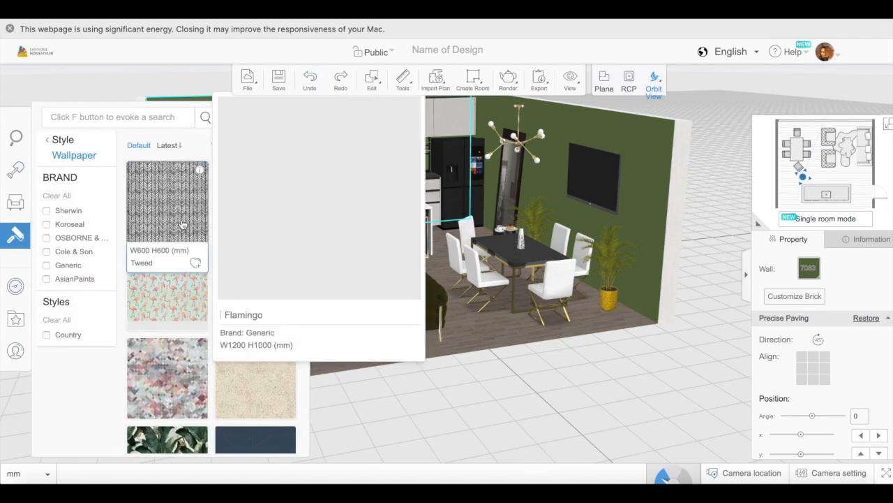
pyautogui.click(184, 224)
pyautogui.moveTo(509, 427)
pyautogui.mouseDown()
pyautogui.moveTo(456, 411)
pyautogui.moveTo(497, 425)
pyautogui.mouseUp()
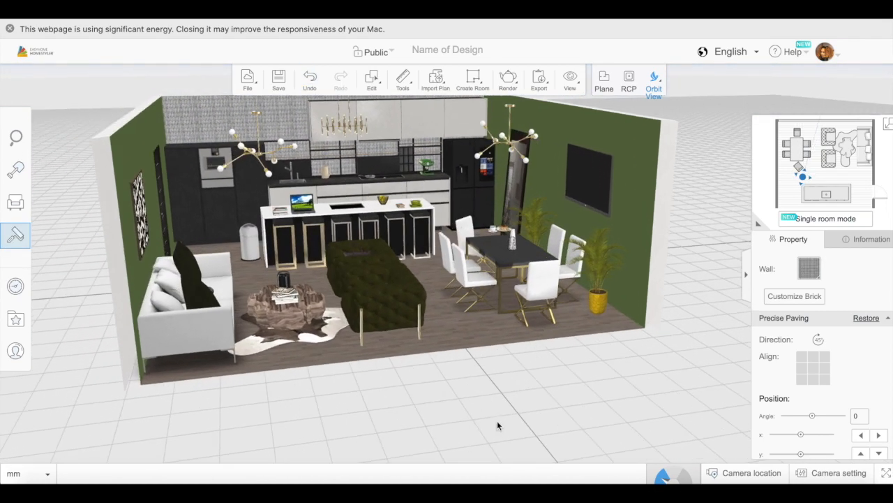
pyautogui.click(311, 81)
# - Delete the tall black-framed mirror from the green wall beside the television
pyautogui.moveTo(409, 389); pyautogui.dragTo(617, 451)
pyautogui.scroll(-5, 514, 406)
pyautogui.moveTo(591, 418); pyautogui.dragTo(475, 314)
pyautogui.click(432, 219)
pyautogui.press('Delete')
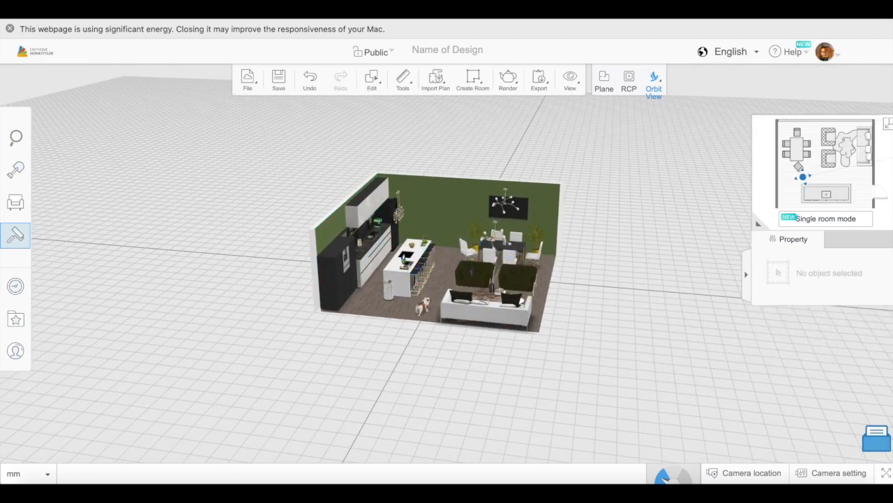
# - Place the black-and-white three-panel artwork from Living Room Art & Posters on the television wall at a 1362 mm lift
pyautogui.scroll(5, 435, 229)
pyautogui.click(16, 203)
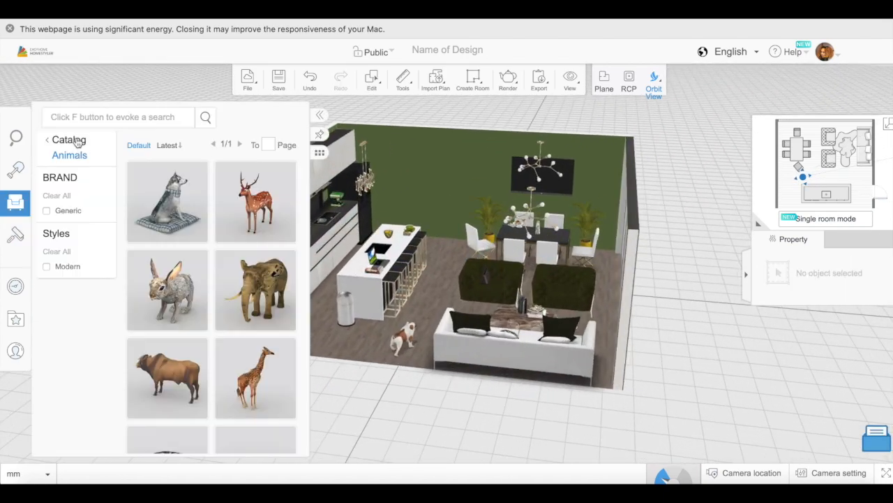
pyautogui.click(68, 139)
pyautogui.scroll(-2, 179, 238)
pyautogui.click(179, 238)
pyautogui.click(81, 345)
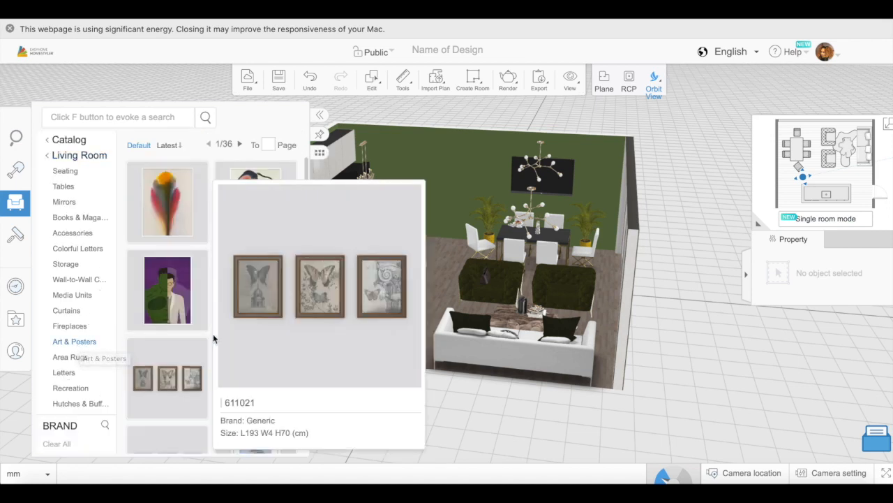
pyautogui.scroll(-2, 209, 339)
pyautogui.scroll(-3, 209, 338)
pyautogui.click(172, 227)
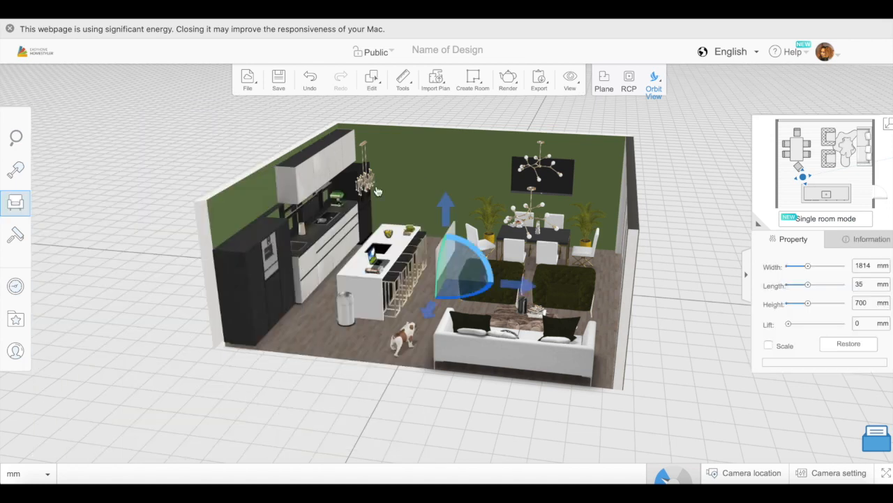
pyautogui.moveTo(388, 347); pyautogui.dragTo(606, 325)
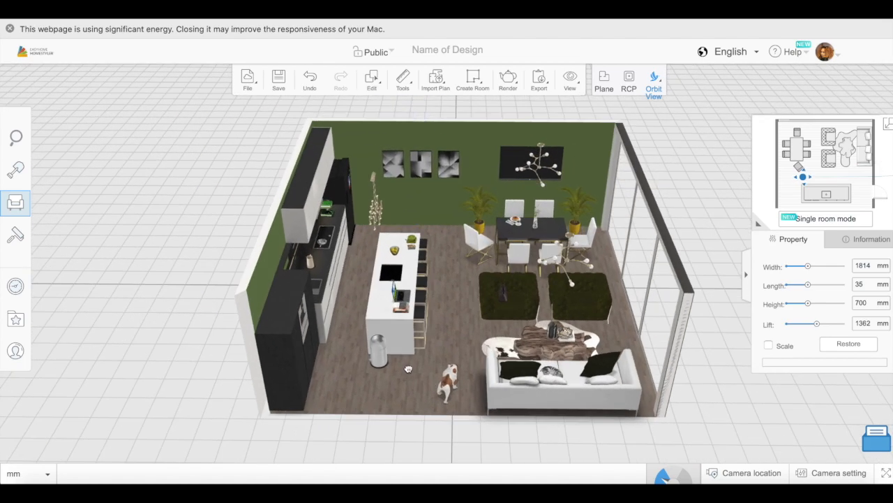
# - Shift the three-panel artwork along the wall toward the kitchen cabinets
pyautogui.moveTo(451, 292); pyautogui.dragTo(463, 273)
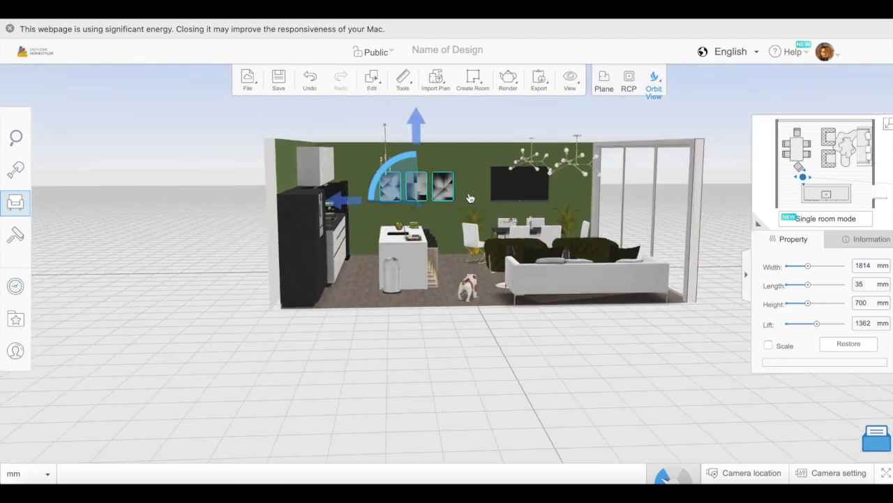
pyautogui.moveTo(358, 205); pyautogui.dragTo(345, 204)
pyautogui.moveTo(461, 312); pyautogui.dragTo(471, 370)
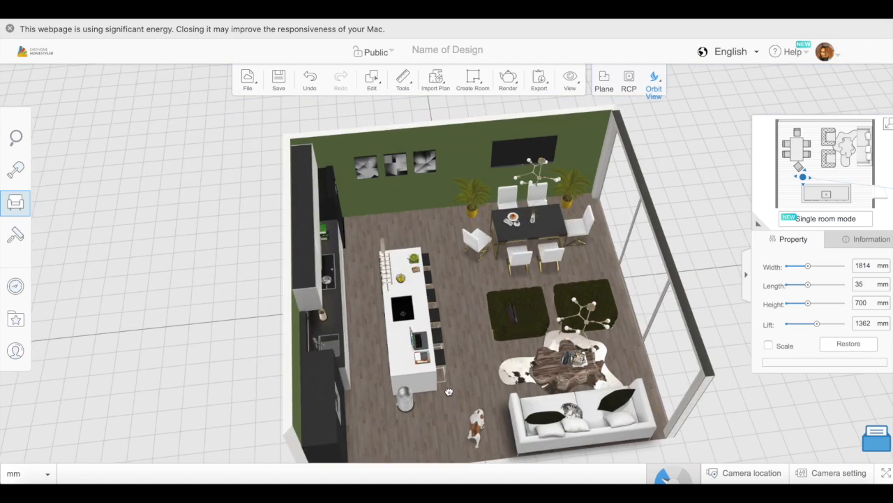
# - Try a cabinet from the Hutches & Buffets models below the three-panel artwork and delete it
pyautogui.click(61, 212)
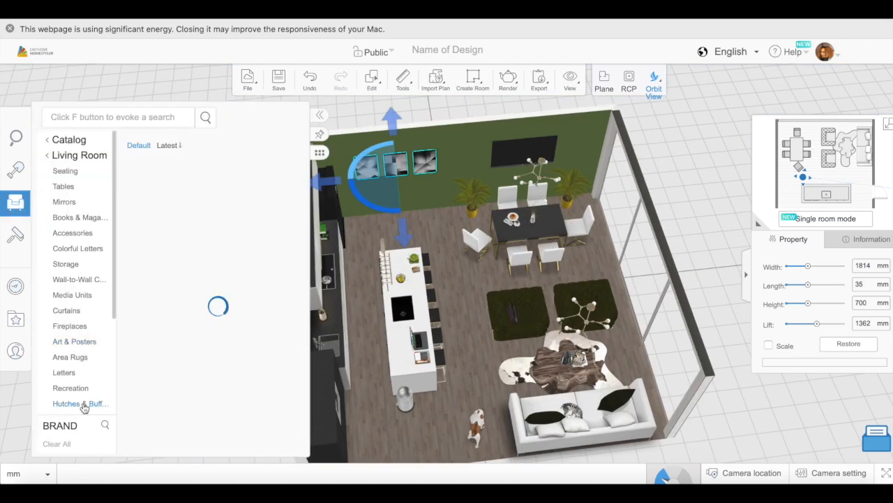
pyautogui.scroll(-3, 212, 413)
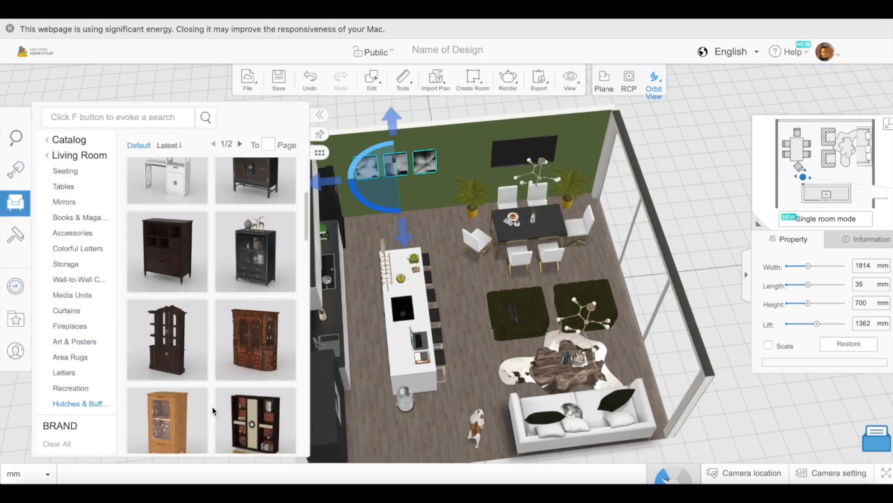
pyautogui.click(397, 220)
pyautogui.moveTo(457, 314)
pyautogui.mouseDown()
pyautogui.moveTo(371, 288)
pyautogui.moveTo(471, 290)
pyautogui.moveTo(450, 298)
pyautogui.mouseUp()
pyautogui.press('Delete')
# - Adjust the three-panel artwork's position along the wall and set its width to 1930 mm, height to 812 mm and lift to 1243 mm
pyautogui.click(421, 168)
pyautogui.moveTo(476, 187); pyautogui.dragTo(481, 183)
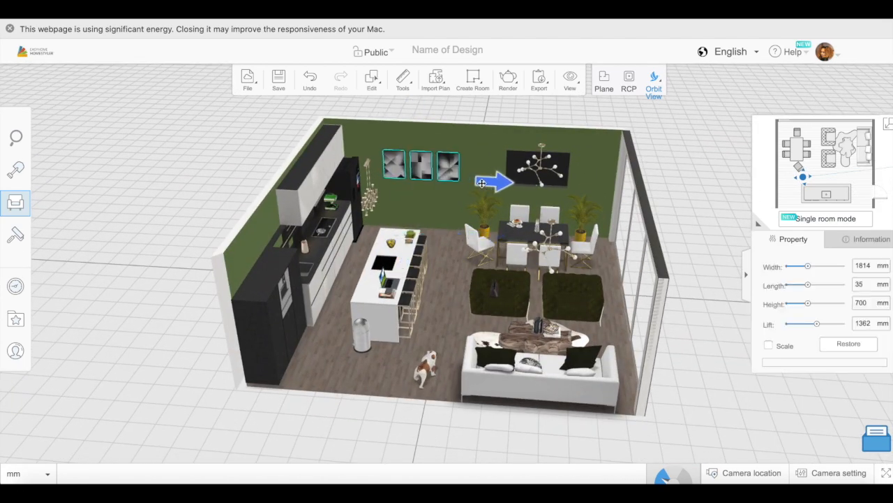
pyautogui.moveTo(383, 395); pyautogui.dragTo(402, 363)
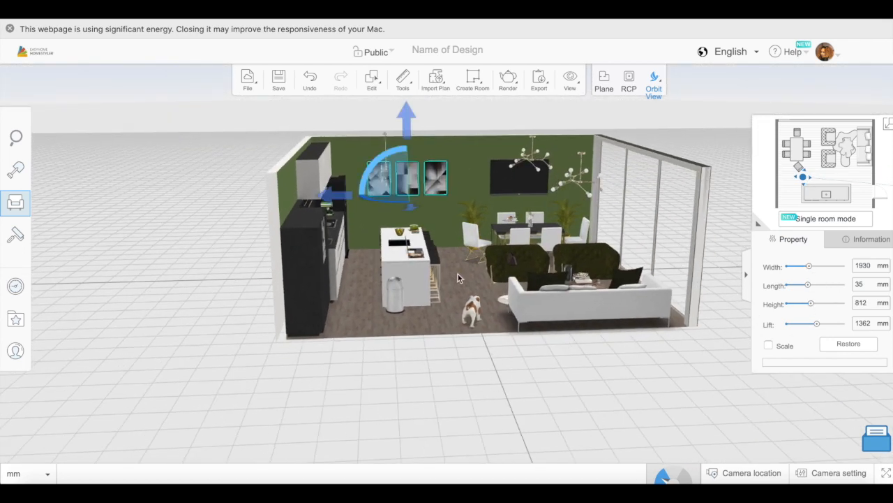
pyautogui.moveTo(816, 326); pyautogui.dragTo(814, 324)
# - Hang the round sunburst mirror from Living Room Mirrors on the wall between the sofa artwork and the black door, at a 1258 mm lift
pyautogui.moveTo(688, 369); pyautogui.dragTo(412, 310)
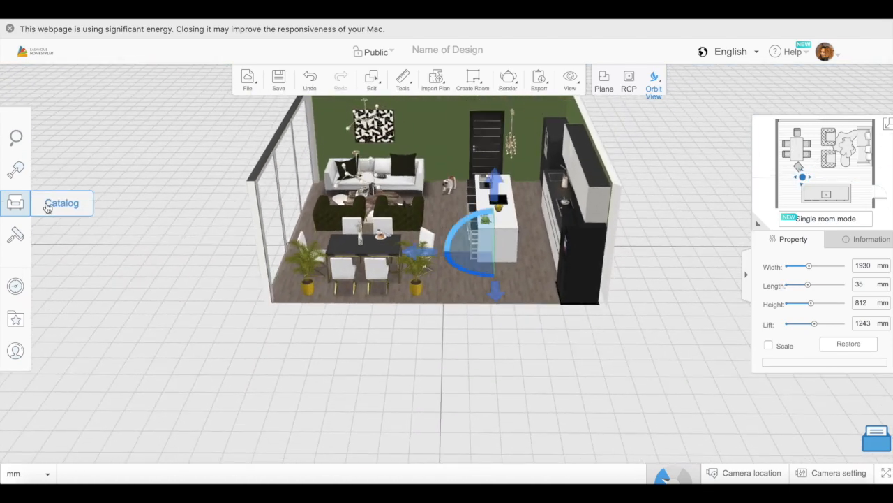
pyautogui.click(48, 208)
pyautogui.click(63, 202)
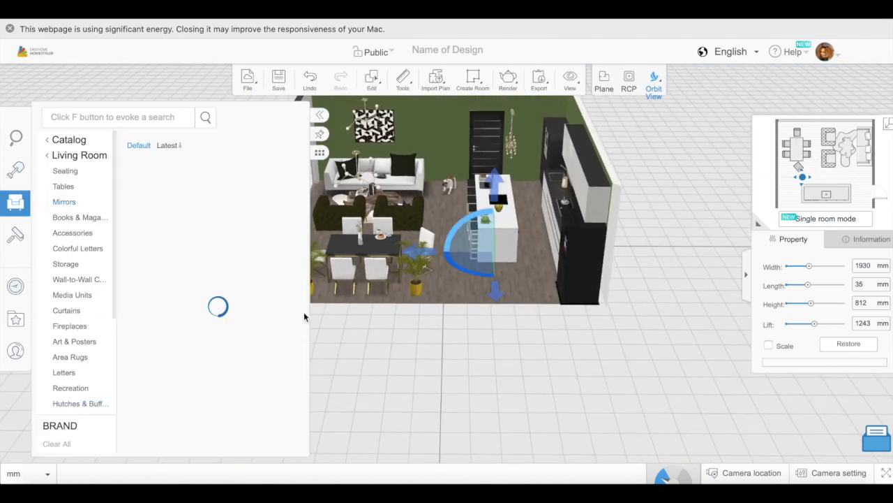
pyautogui.scroll(-10, 215, 357)
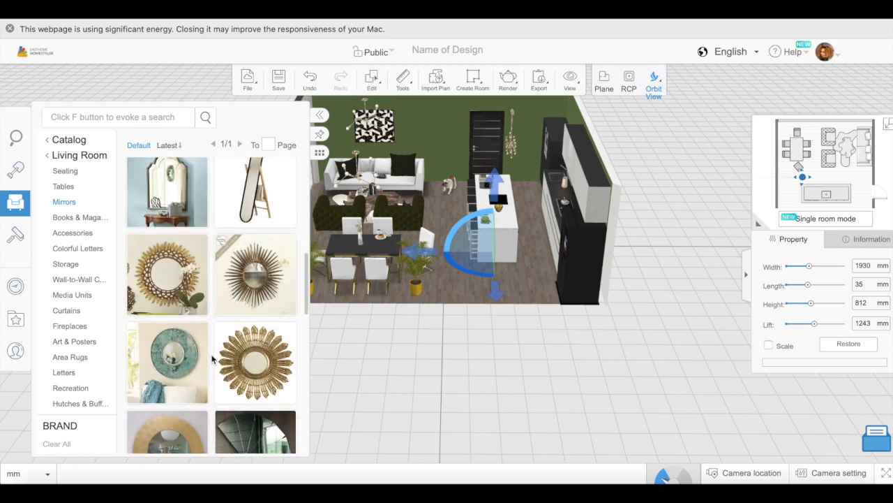
pyautogui.moveTo(255, 280); pyautogui.dragTo(446, 143)
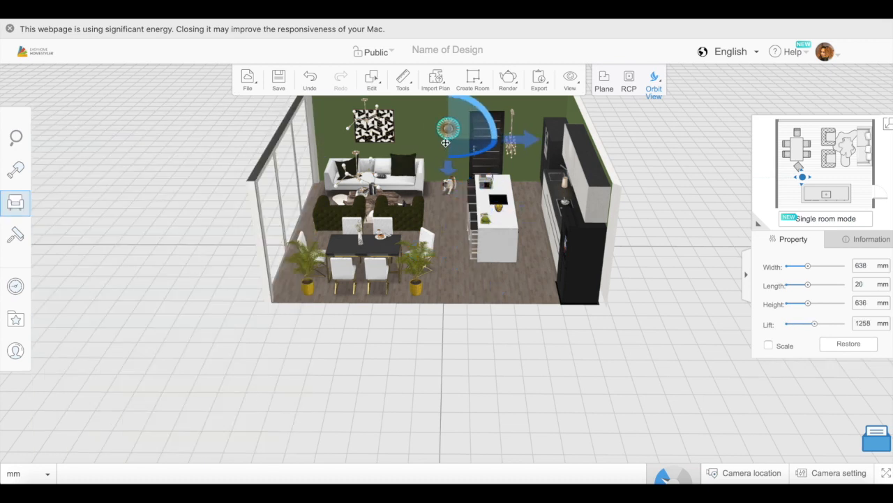
# - Raise the round sunburst mirror to a 1331 mm lift and adjust its position along the wall between the artwork and the black door
pyautogui.moveTo(452, 339); pyautogui.dragTo(450, 278)
pyautogui.scroll(4, 442, 173)
pyautogui.moveTo(445, 221); pyautogui.dragTo(430, 232)
pyautogui.moveTo(449, 362)
pyautogui.mouseDown()
pyautogui.moveTo(448, 343)
pyautogui.moveTo(433, 343)
pyautogui.moveTo(443, 348)
pyautogui.mouseUp()
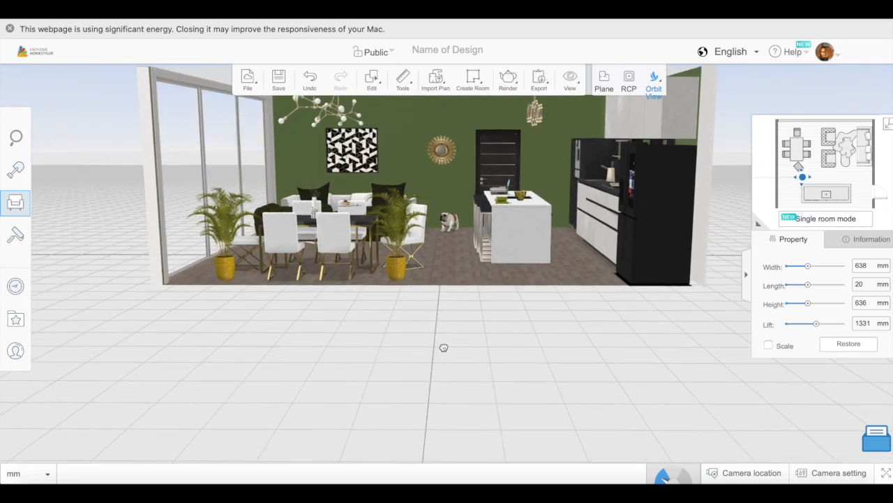
pyautogui.moveTo(502, 166); pyautogui.dragTo(499, 181)
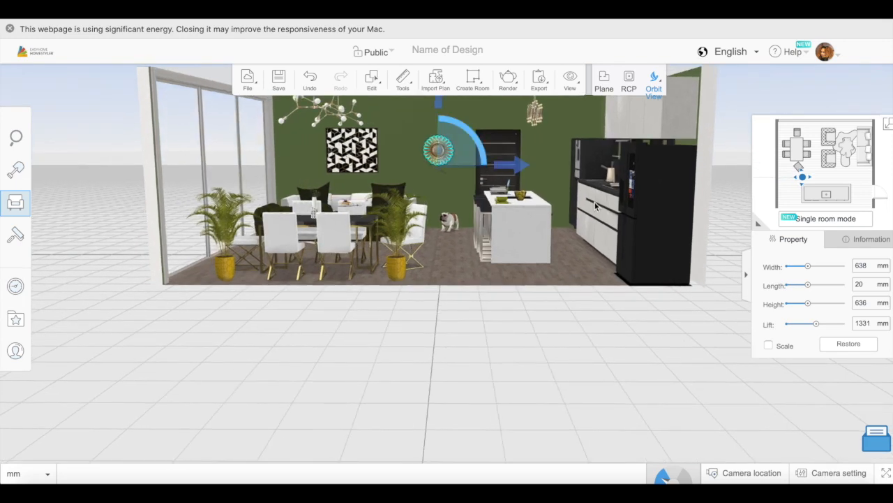
pyautogui.moveTo(512, 166); pyautogui.dragTo(525, 161)
pyautogui.click(384, 304)
# - Set up a panorama render from beside the black door with the Dark Streets environment and HD 6000X3000 quality
pyautogui.moveTo(383, 305); pyautogui.dragTo(530, 400)
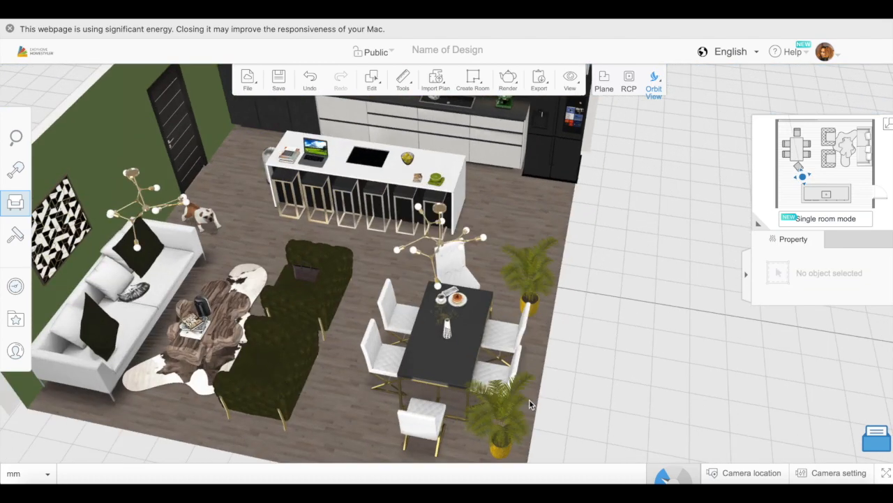
pyautogui.scroll(-4, 373, 279)
pyautogui.moveTo(511, 80)
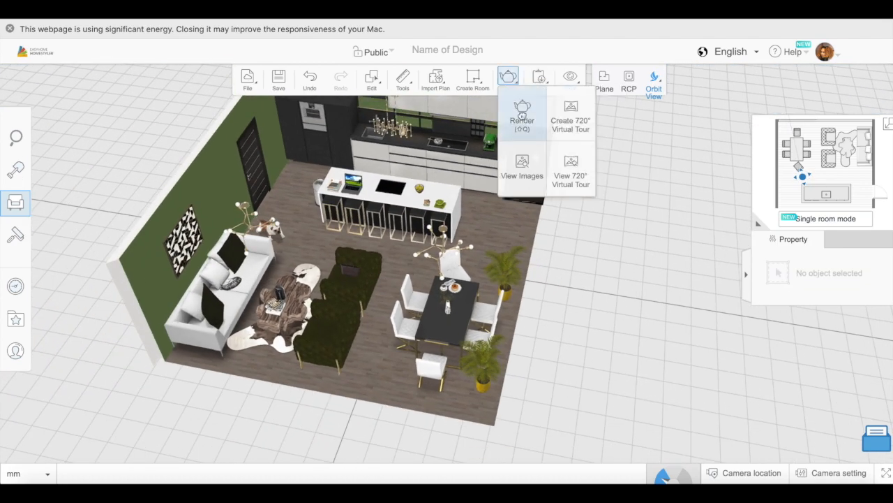
pyautogui.click(522, 113)
pyautogui.click(412, 58)
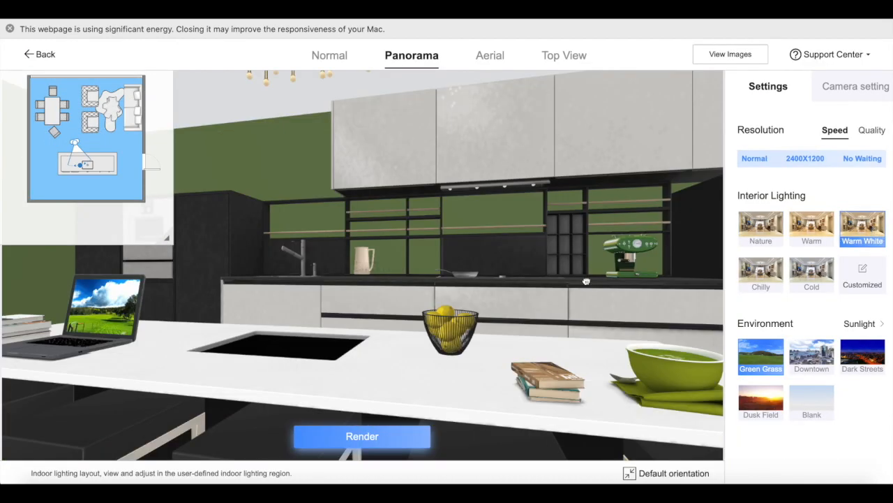
pyautogui.moveTo(75, 142); pyautogui.dragTo(133, 116)
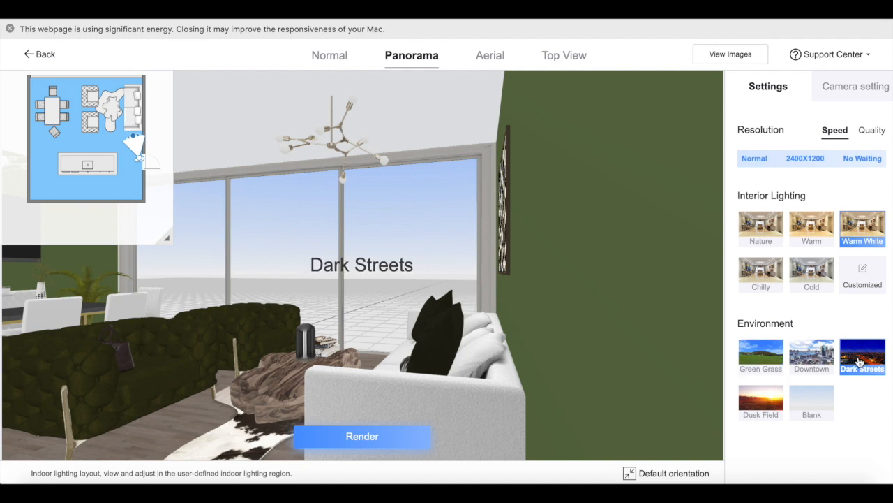
pyautogui.click(871, 131)
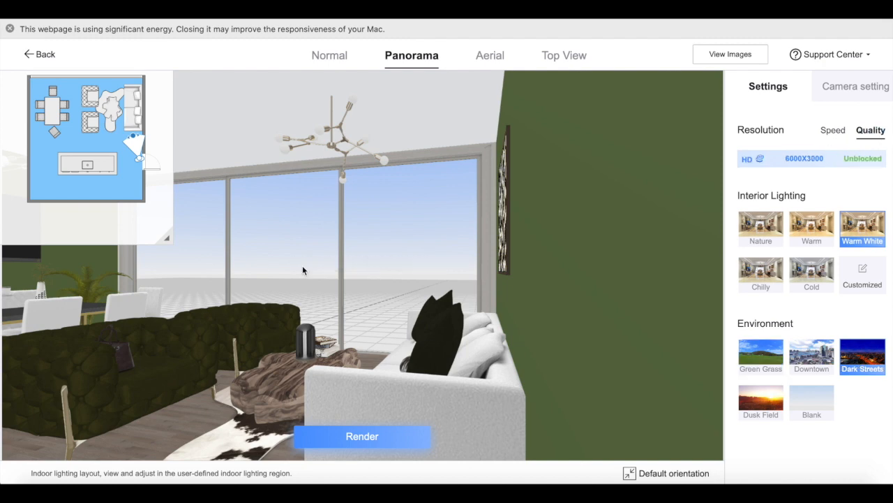
# - Render the panorama and save the design publicly as "Green Themed Living/Dining/Kitchen"
pyautogui.click(380, 431)
pyautogui.click(450, 299)
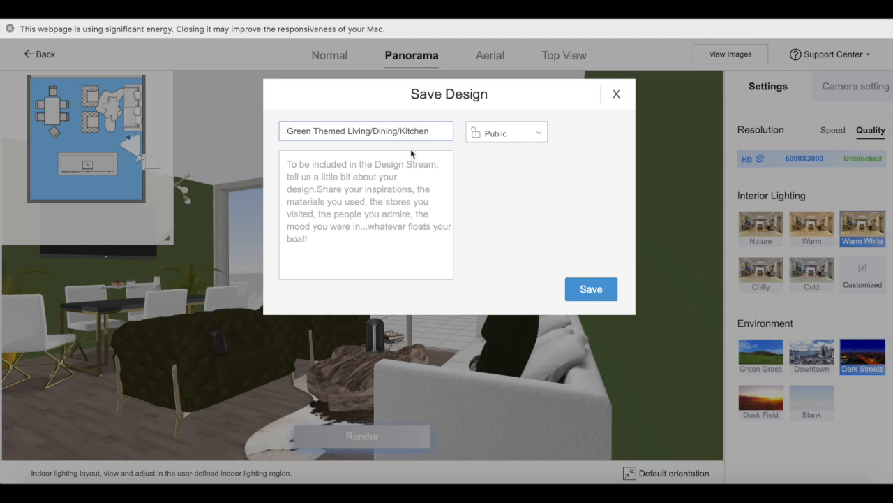
pyautogui.click(591, 289)
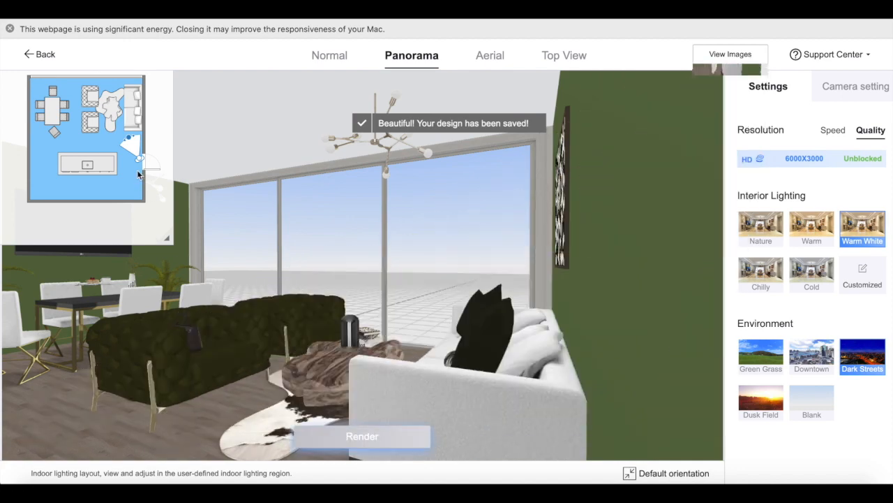
# - Render more HD panoramas from the kitchen corner, the corner beside the dining table and the window corner beside the sofa
pyautogui.click(115, 168)
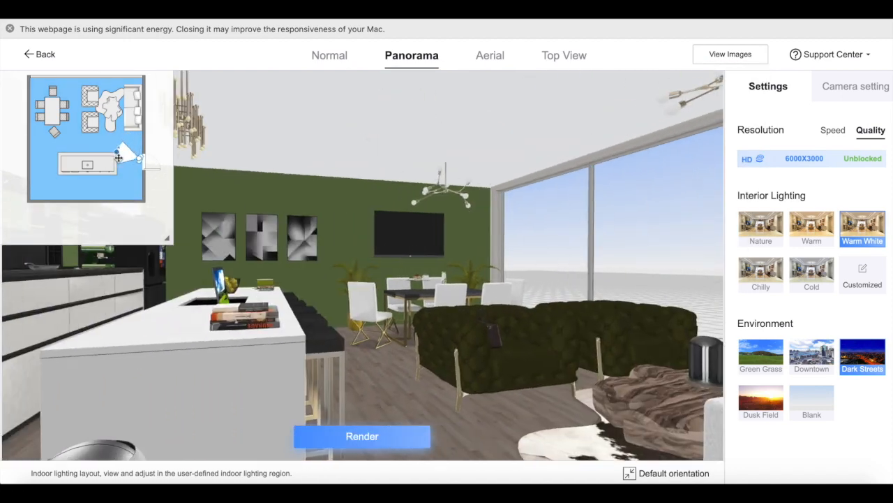
pyautogui.moveTo(141, 166)
pyautogui.mouseDown()
pyautogui.moveTo(28, 160)
pyautogui.moveTo(28, 189)
pyautogui.moveTo(38, 189)
pyautogui.moveTo(18, 174)
pyautogui.moveTo(78, 130)
pyautogui.mouseUp()
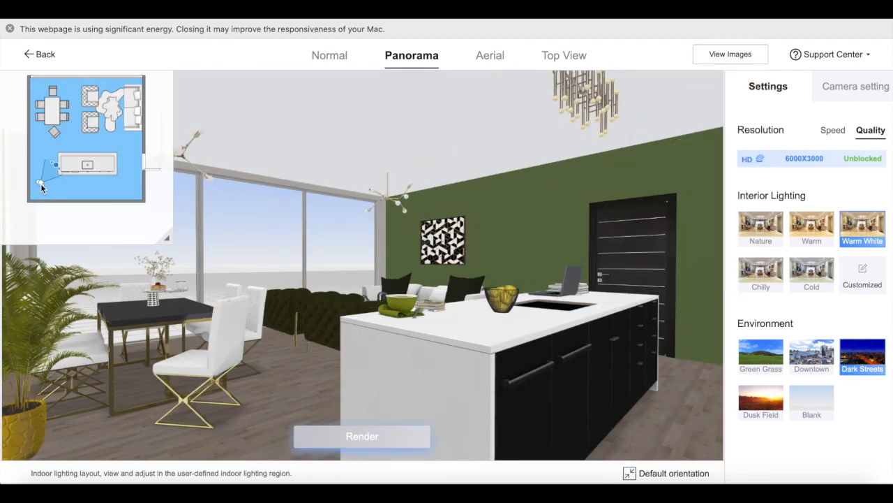
pyautogui.moveTo(40, 183)
pyautogui.mouseDown()
pyautogui.moveTo(34, 77)
pyautogui.moveTo(50, 85)
pyautogui.moveTo(70, 156)
pyautogui.mouseUp()
pyautogui.moveTo(422, 392); pyautogui.dragTo(374, 393)
pyautogui.click(399, 441)
pyautogui.moveTo(39, 95)
pyautogui.mouseDown()
pyautogui.moveTo(141, 101)
pyautogui.moveTo(102, 109)
pyautogui.mouseUp()
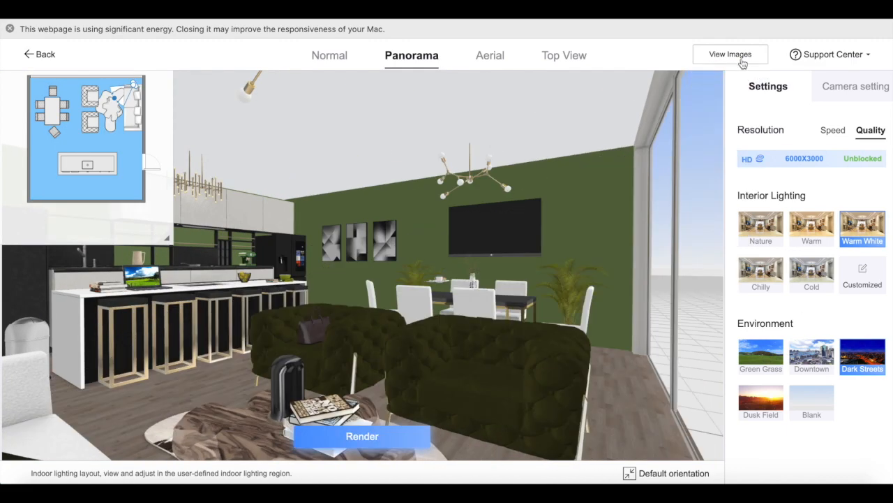
# - Open the rendered images and look around the panoramas taken from the door, the dining corner and the window corner
pyautogui.click(742, 59)
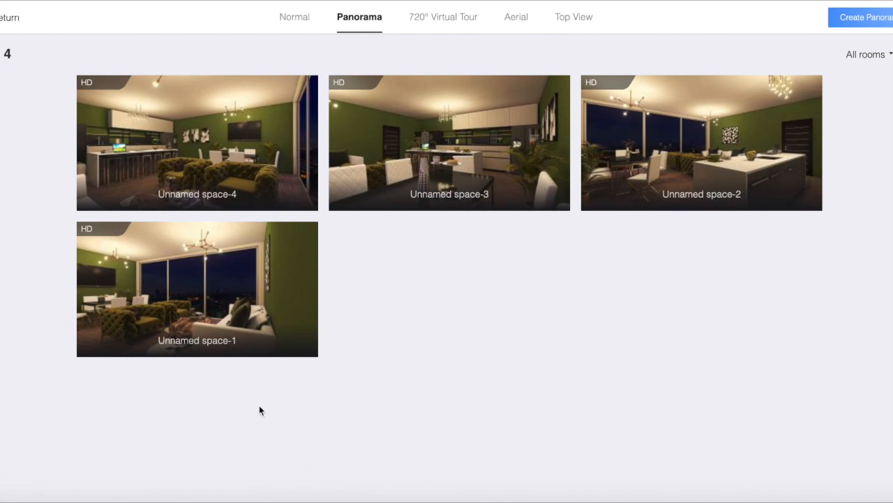
pyautogui.click(200, 277)
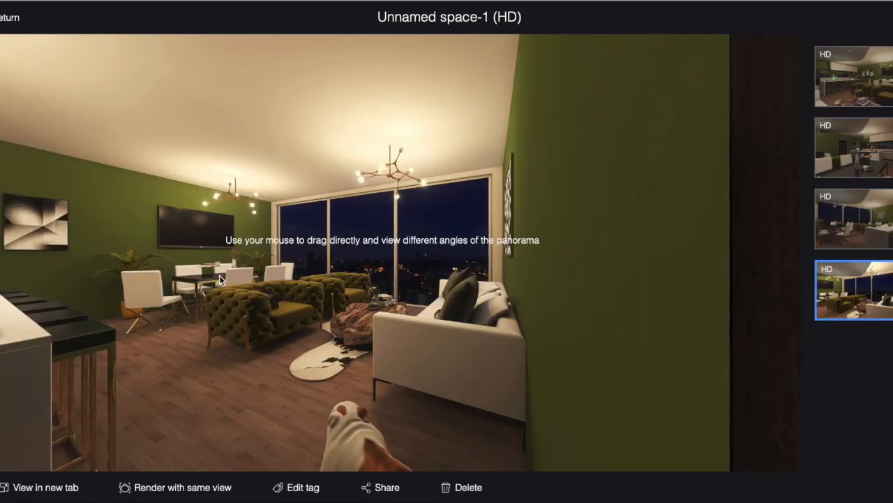
pyautogui.moveTo(275, 279); pyautogui.dragTo(405, 219)
pyautogui.moveTo(199, 214); pyautogui.dragTo(226, 269)
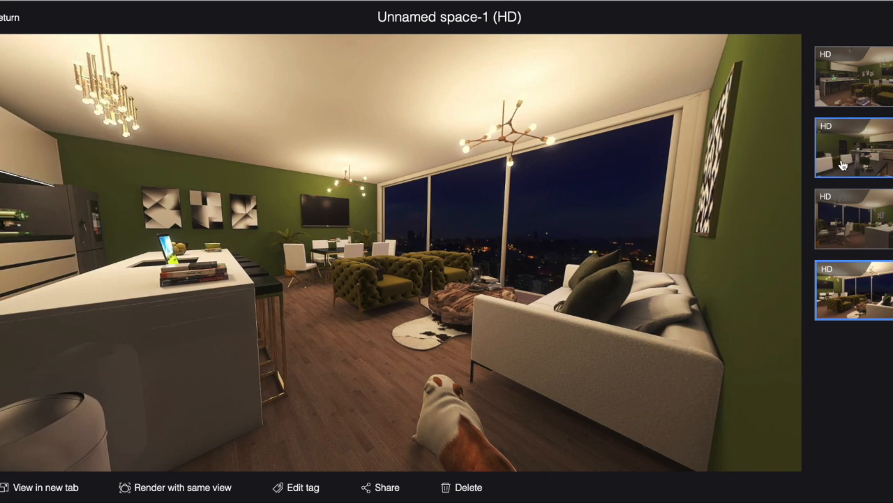
pyautogui.click(842, 165)
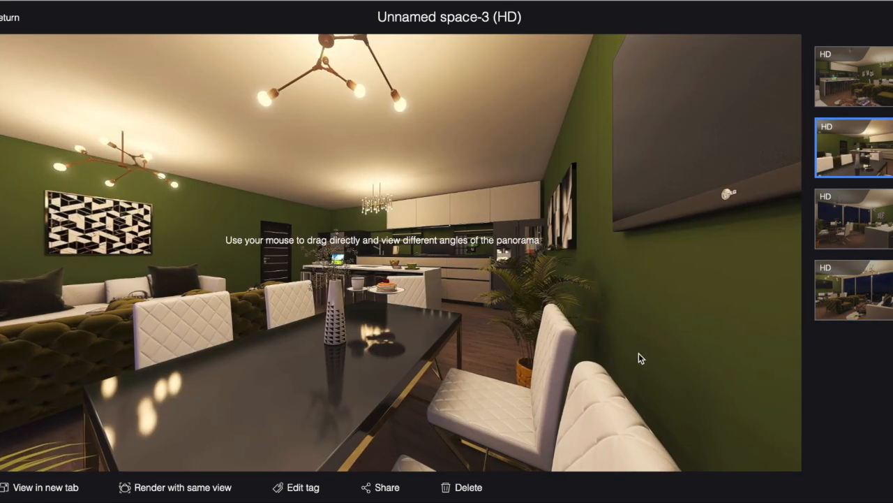
pyautogui.moveTo(638, 353); pyautogui.dragTo(831, 326)
pyautogui.moveTo(453, 345); pyautogui.dragTo(540, 336)
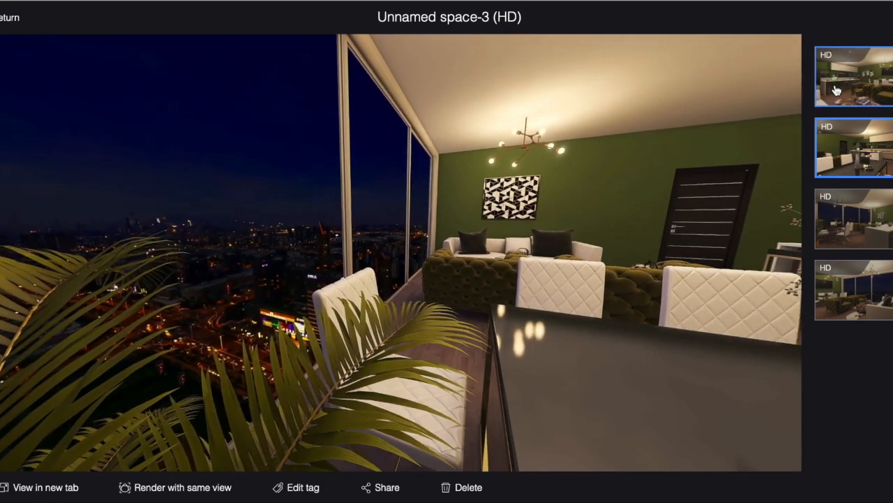
pyautogui.click(836, 90)
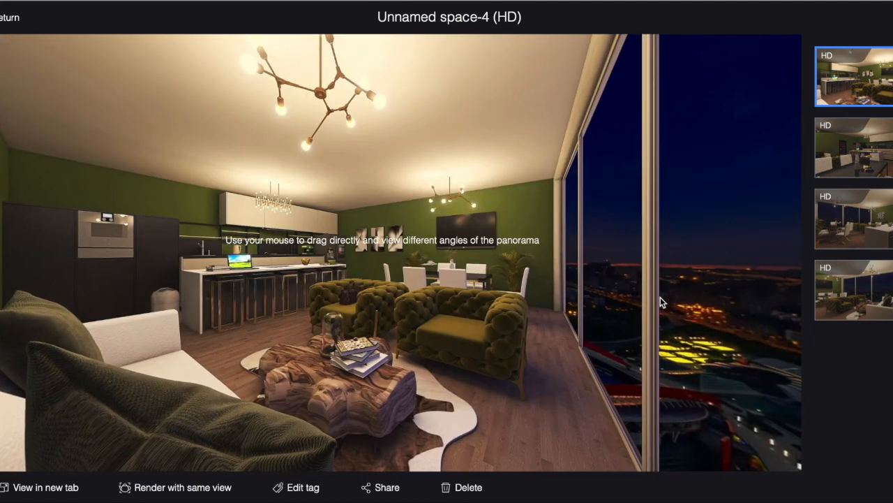
pyautogui.moveTo(660, 297); pyautogui.dragTo(627, 282)
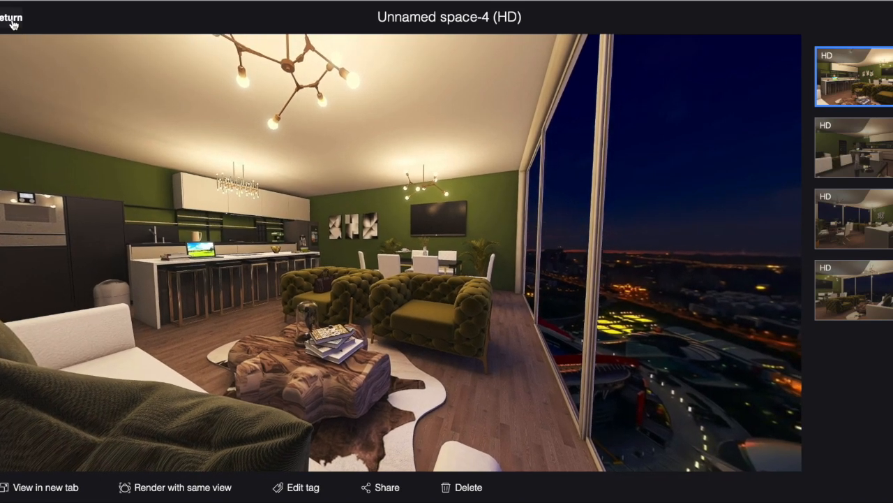
# - Generate a 720° virtual tour from all four panoramas with the door viewpoint as starting point, and open it
pyautogui.click(11, 17)
pyautogui.click(447, 17)
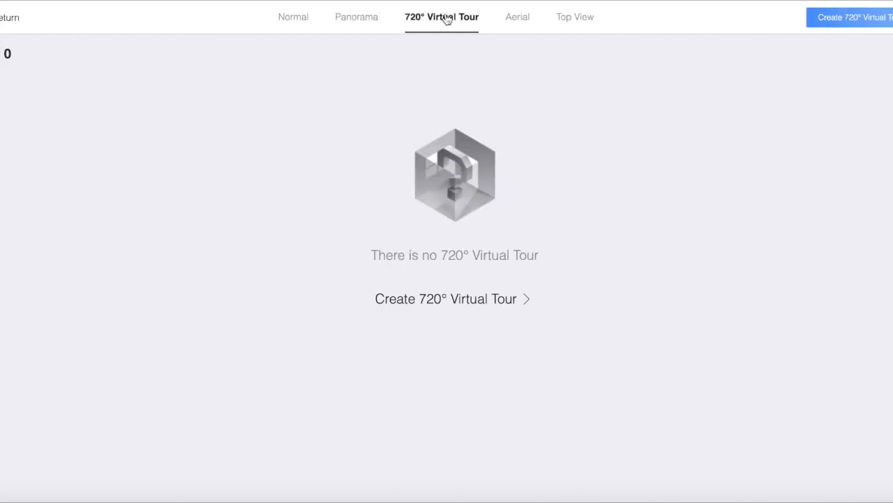
pyautogui.click(490, 303)
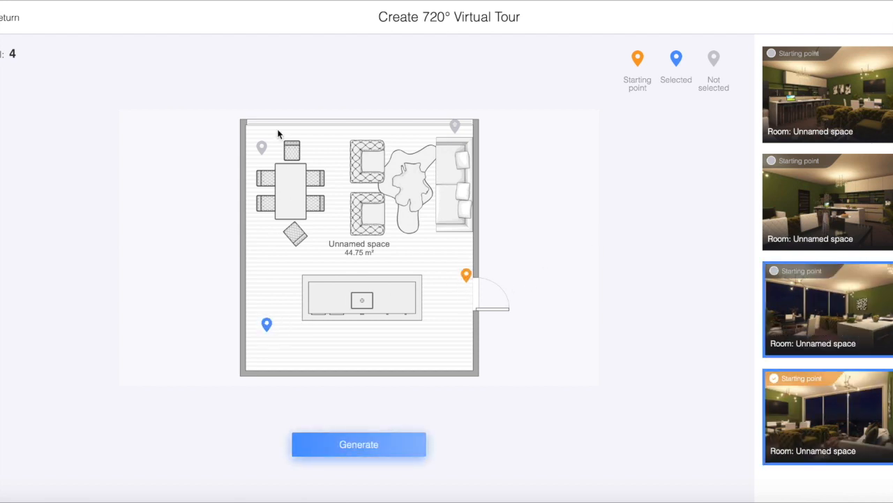
pyautogui.click(456, 126)
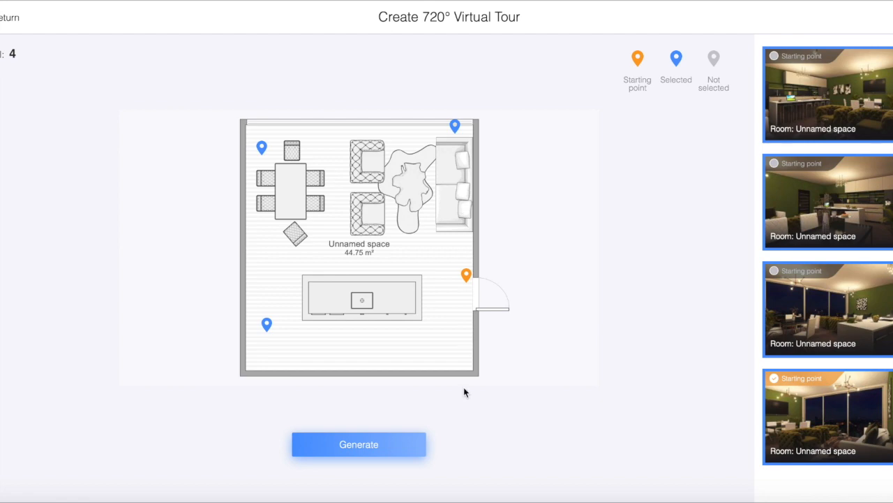
pyautogui.click(400, 448)
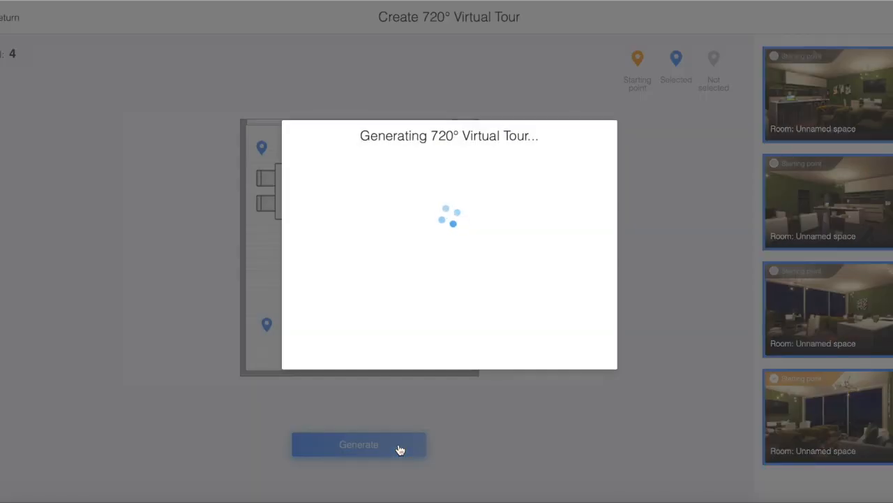
pyautogui.click(466, 256)
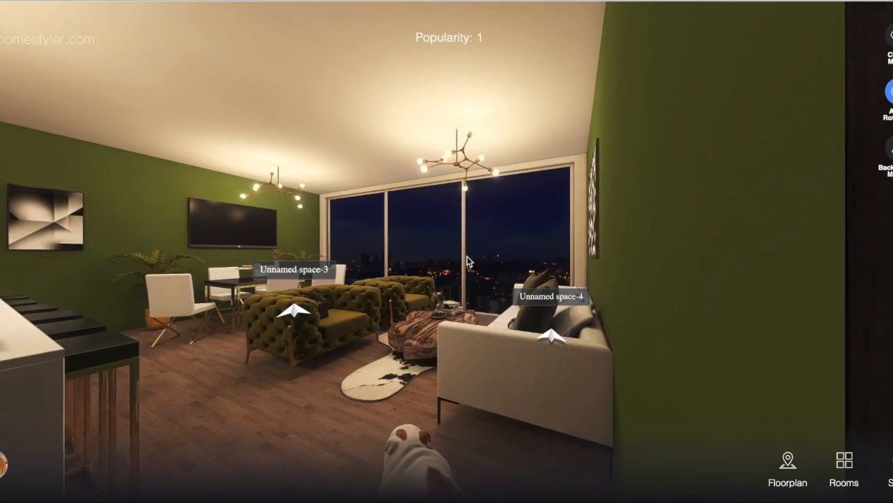
# - Walk through the virtual tour, examining the room from the door, kitchen, dining and sofa viewpoints
pyautogui.moveTo(399, 377); pyautogui.dragTo(569, 315)
pyautogui.moveTo(348, 349); pyautogui.dragTo(521, 387)
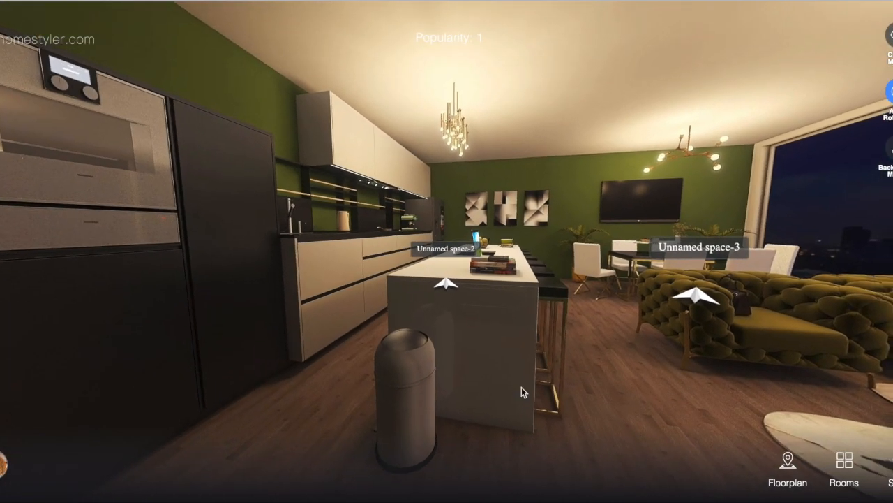
pyautogui.click(446, 282)
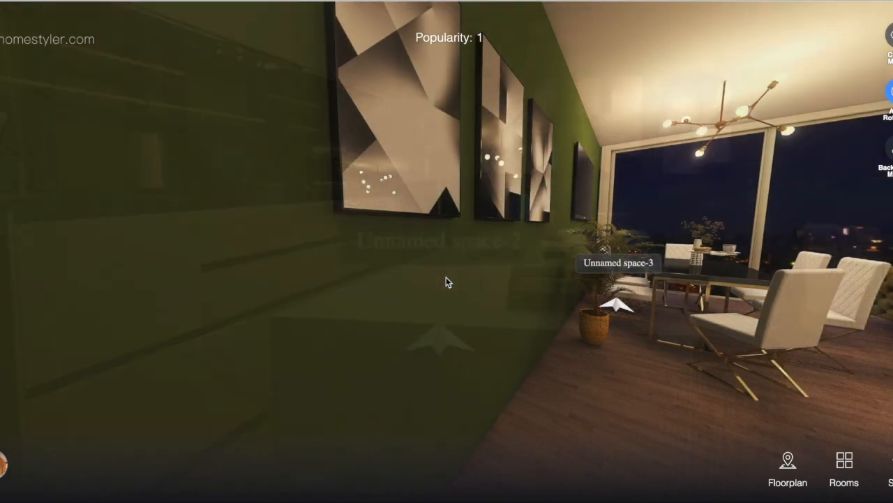
pyautogui.moveTo(761, 284); pyautogui.dragTo(566, 280)
pyautogui.moveTo(803, 292)
pyautogui.mouseDown()
pyautogui.moveTo(594, 307)
pyautogui.moveTo(664, 265)
pyautogui.moveTo(722, 273)
pyautogui.mouseUp()
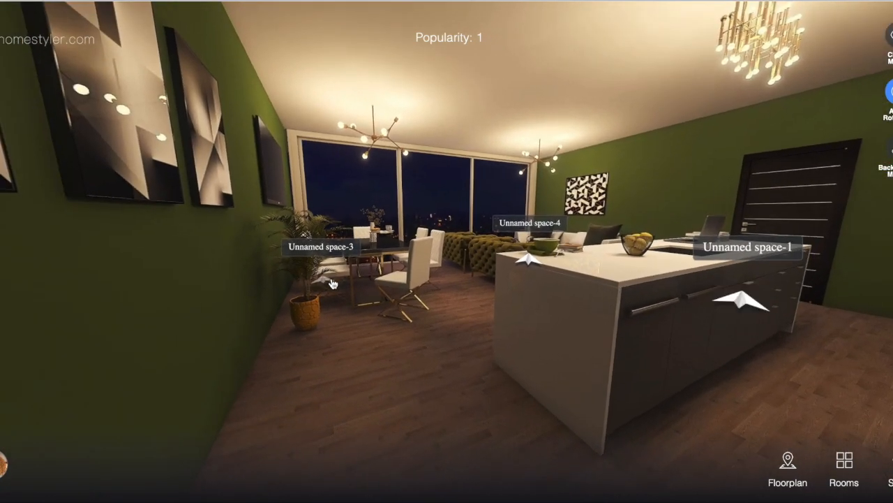
pyautogui.click(326, 284)
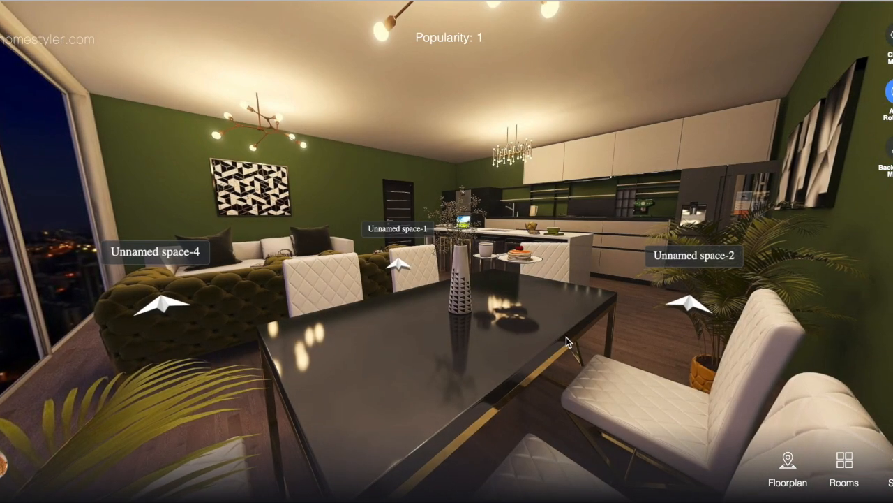
pyautogui.moveTo(567, 337); pyautogui.dragTo(559, 386)
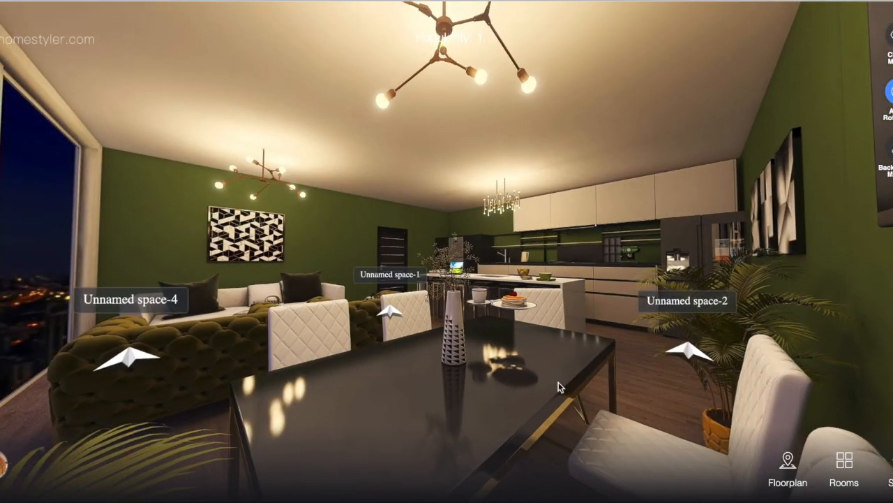
pyautogui.click(131, 351)
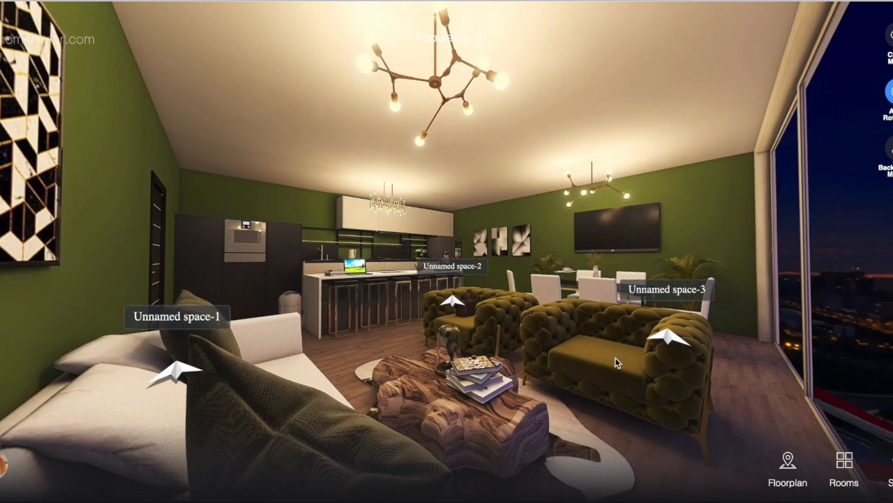
pyautogui.moveTo(629, 358); pyautogui.dragTo(426, 307)
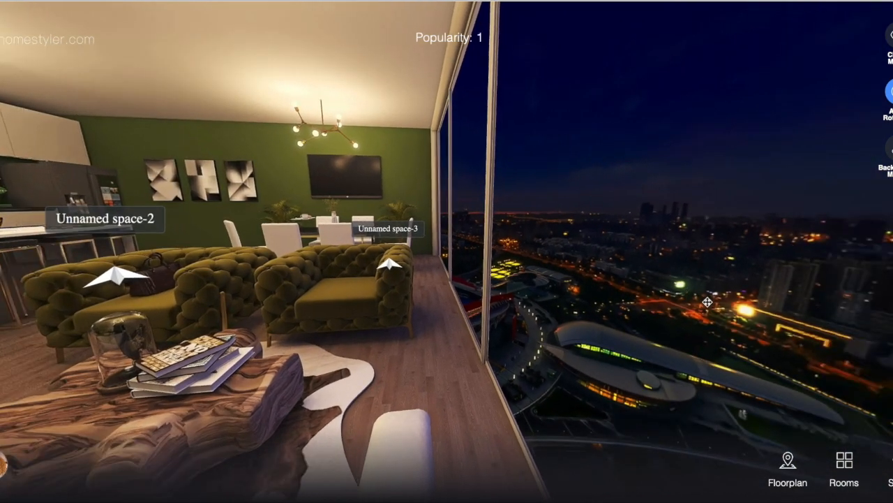